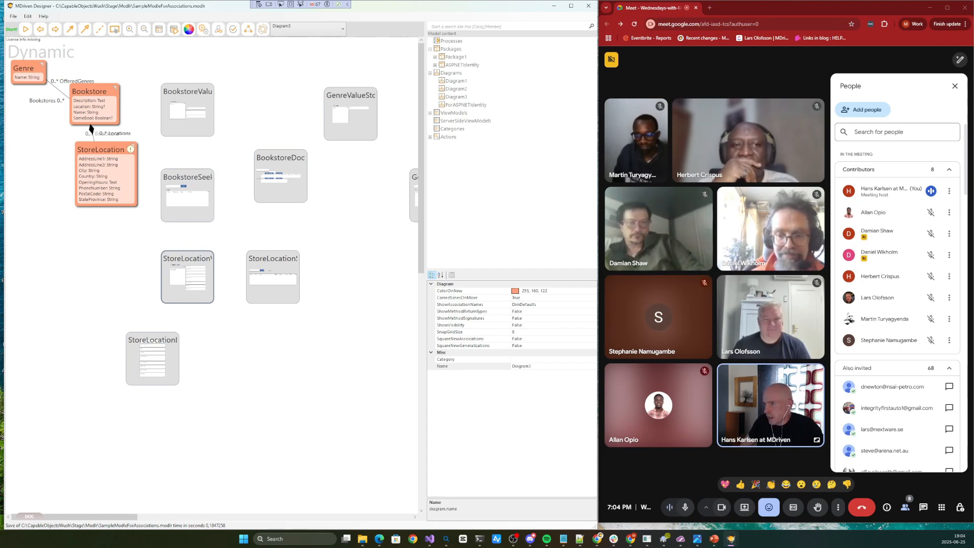
# Share the entire Screen 2 with the participants of the Google Meet call
pyautogui.hotkey('alt', 'Tab')
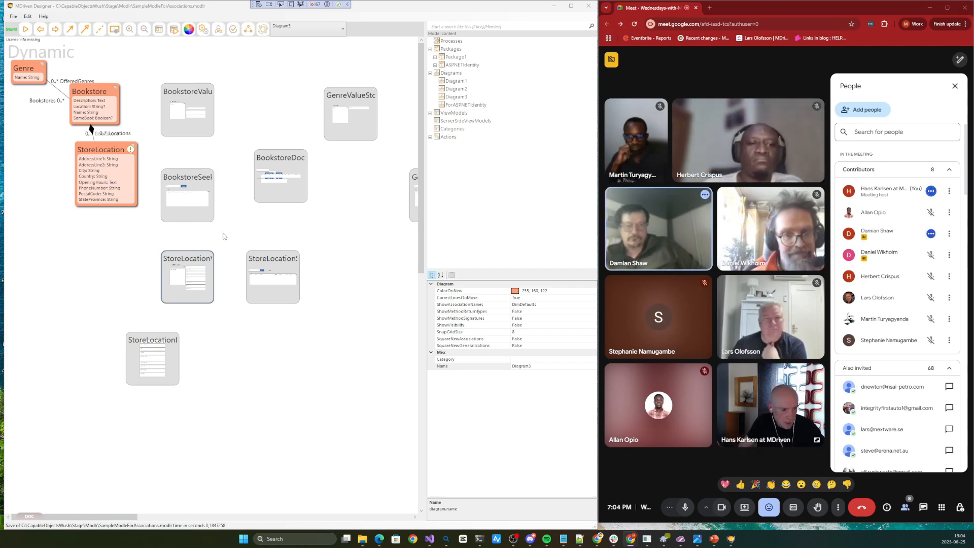
pyautogui.click(749, 514)
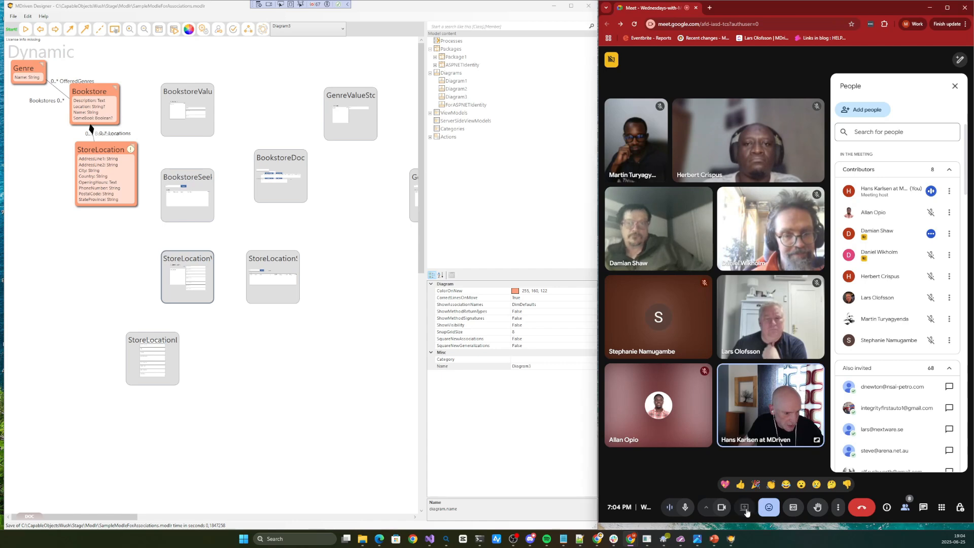
pyautogui.click(854, 70)
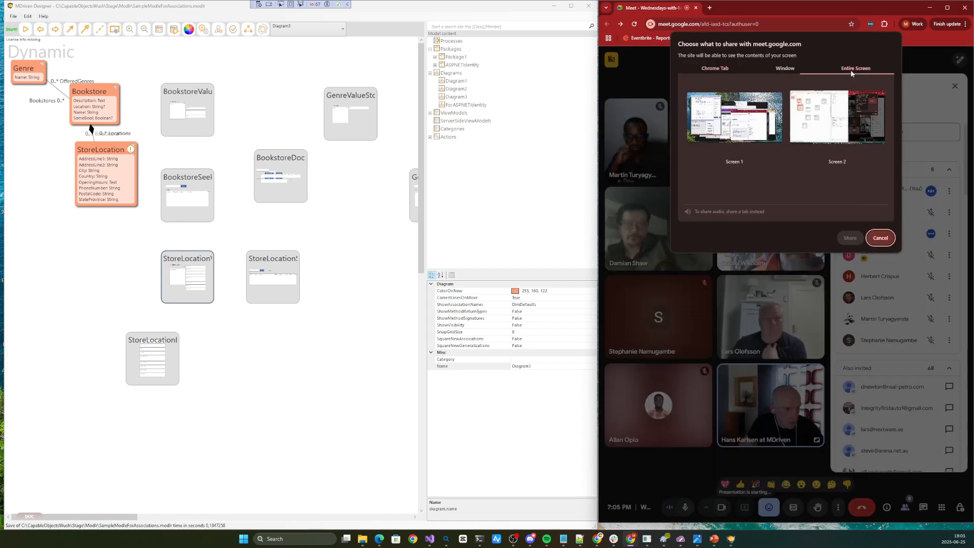
pyautogui.click(836, 106)
pyautogui.click(851, 238)
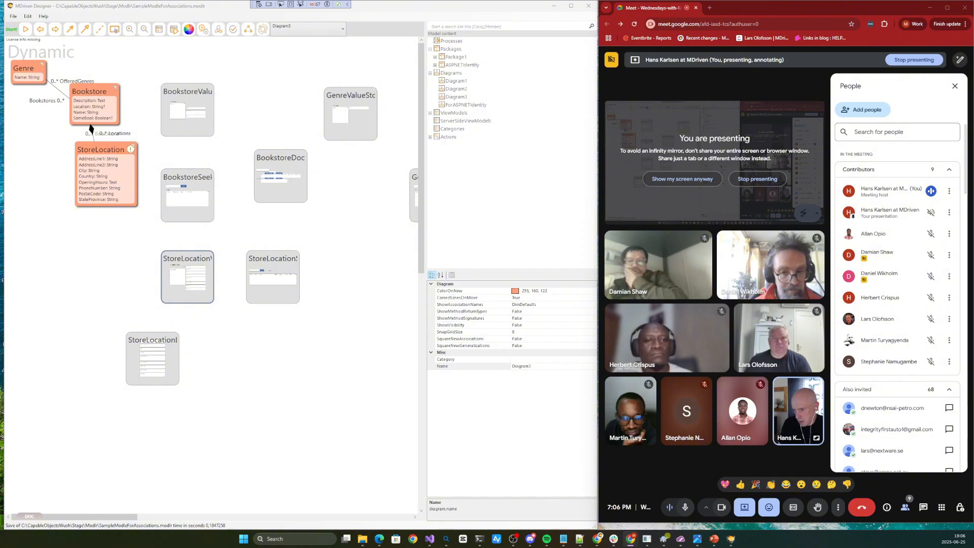
# Switch to the Notepad session notes, enlarge the text and window, and highlight the topic about Mounted-ViewModels inside ListViews
pyautogui.hotkey('alt', 'Tab')
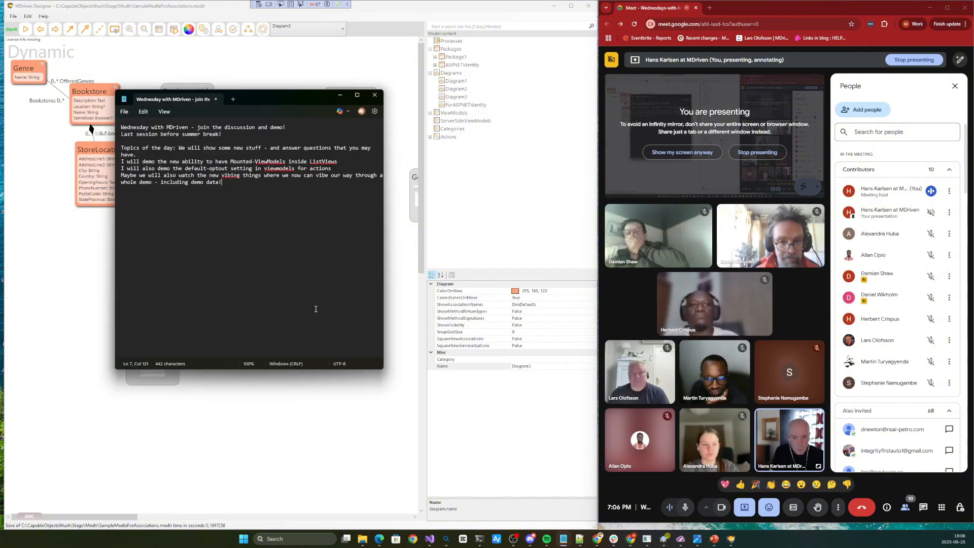
pyautogui.scroll(2, 311, 304)
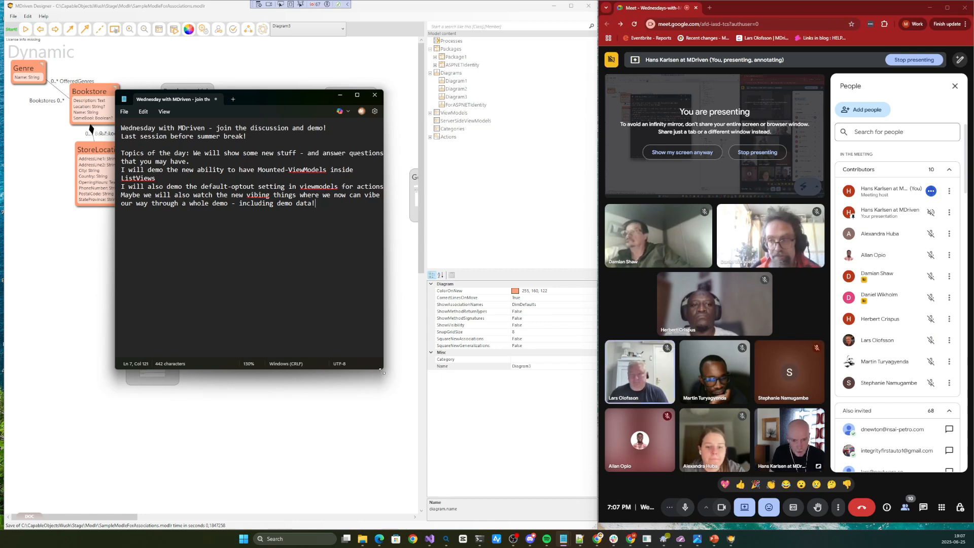
pyautogui.moveTo(384, 372); pyautogui.dragTo(594, 436)
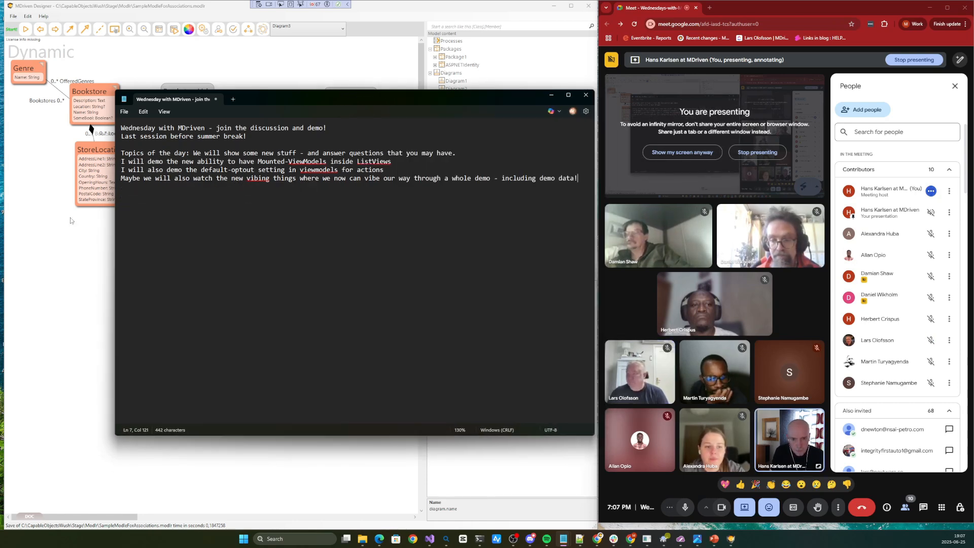
pyautogui.moveTo(196, 155); pyautogui.dragTo(274, 155)
pyautogui.moveTo(131, 161); pyautogui.dragTo(400, 166)
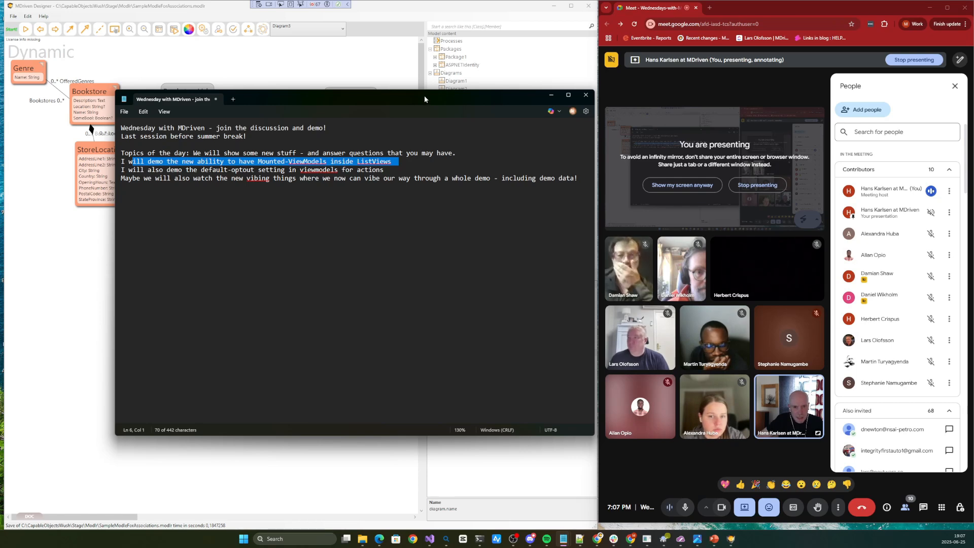
pyautogui.moveTo(423, 100); pyautogui.dragTo(382, 160)
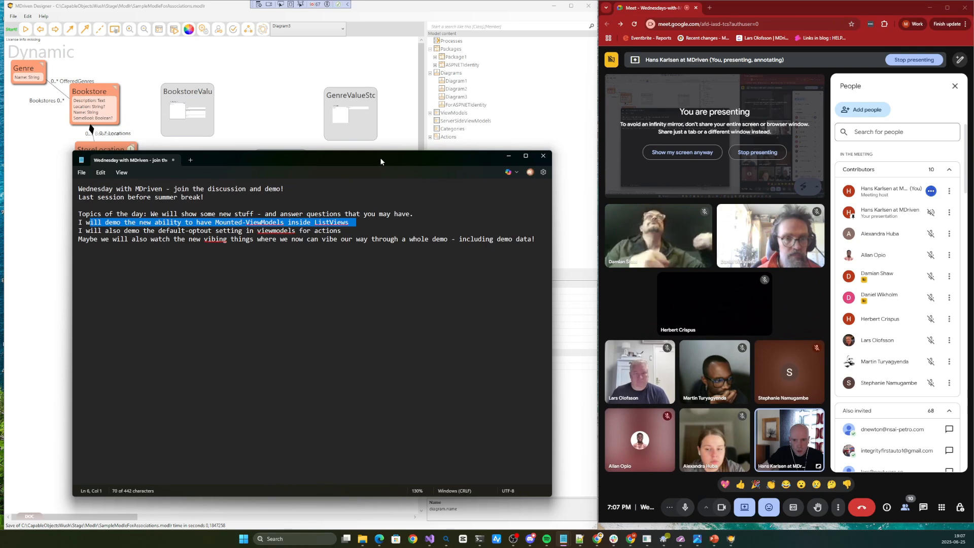
# Return to MDriven Designer and open the StoreLocationValueStore ViewModel from the diagram in the ViewModel Editor
pyautogui.click(261, 88)
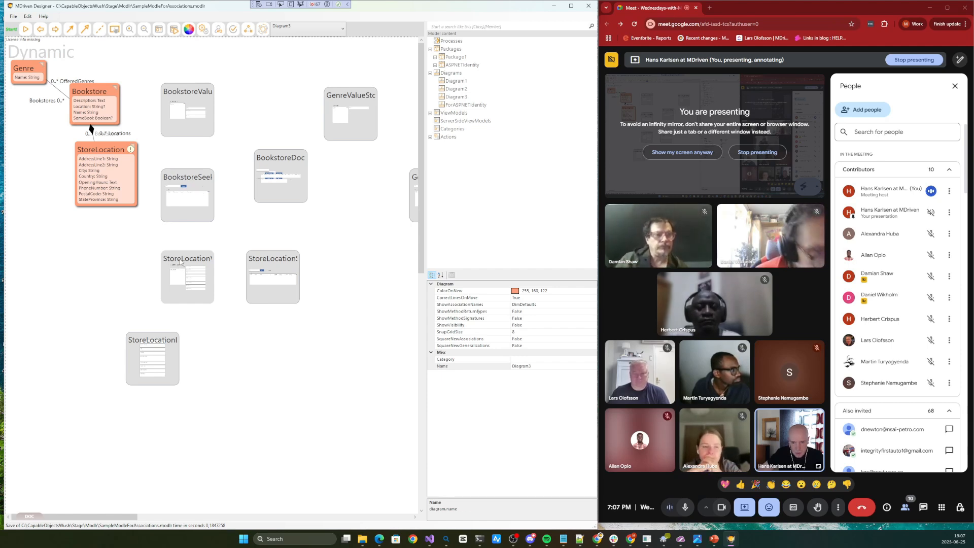
pyautogui.click(165, 274)
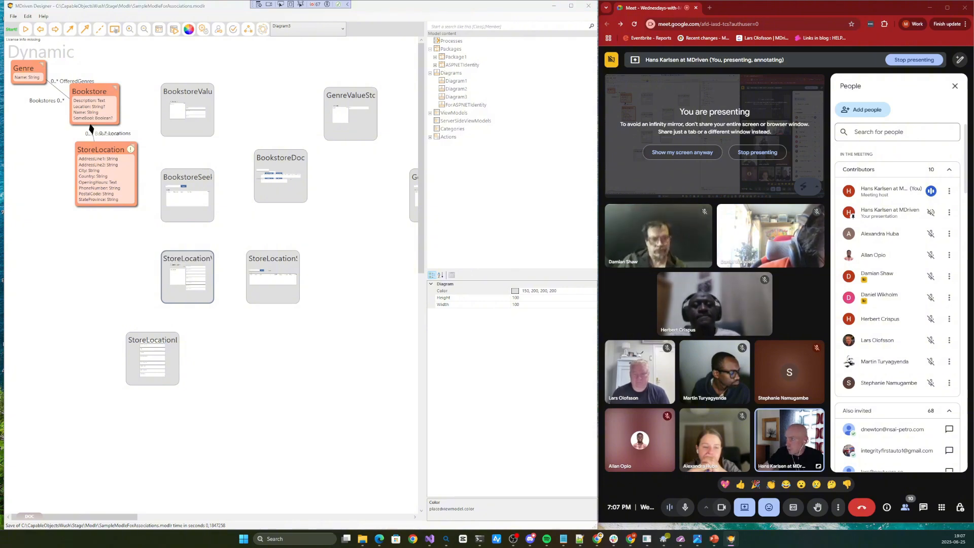
pyautogui.moveTo(0, 59); pyautogui.dragTo(450, 59)
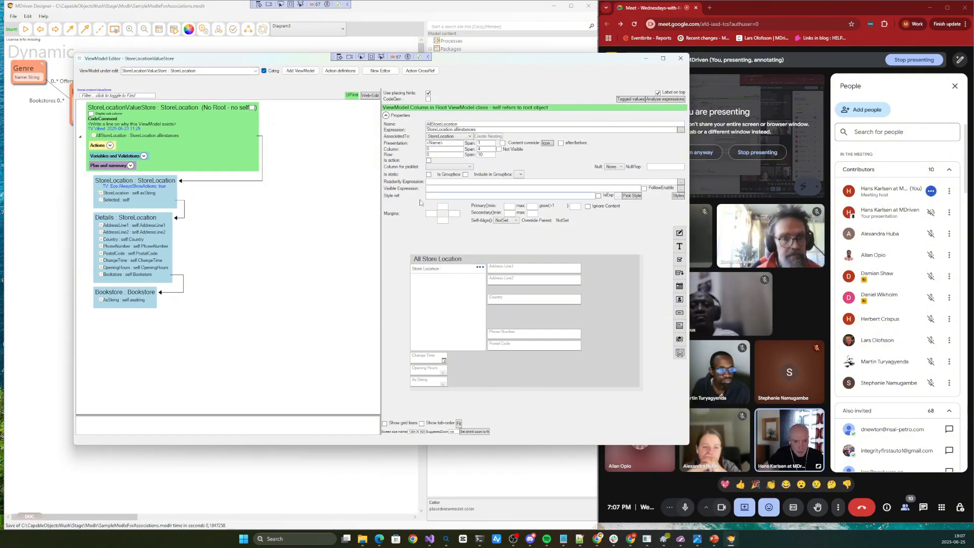
# Delete the Bookstore column from the Details nesting, along with the nested Bookstore ViewModel class
pyautogui.click(135, 275)
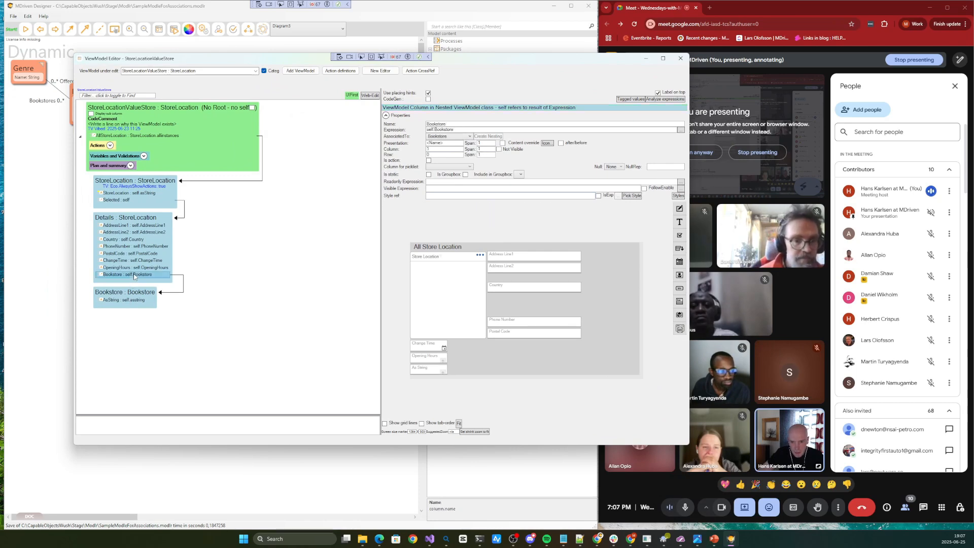
pyautogui.rightClick(135, 275)
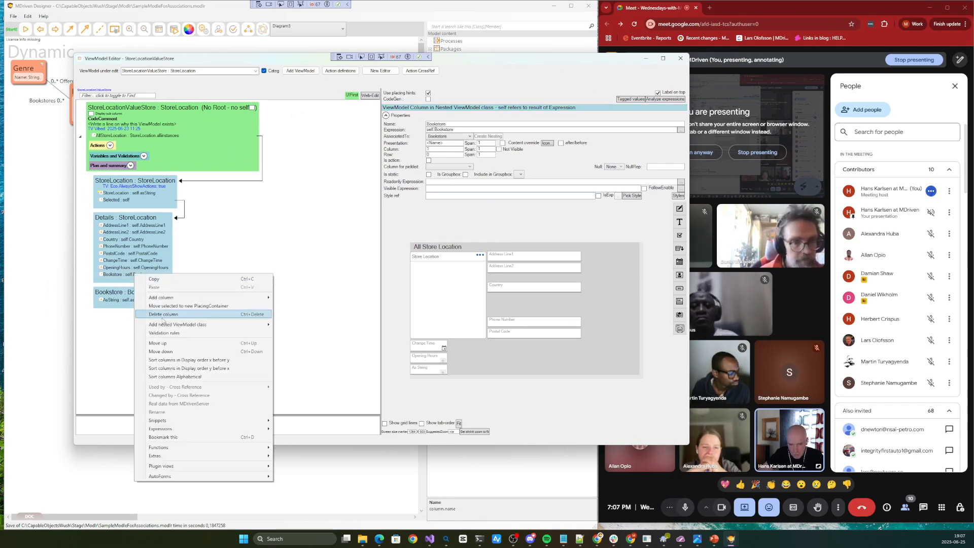
pyautogui.click(167, 315)
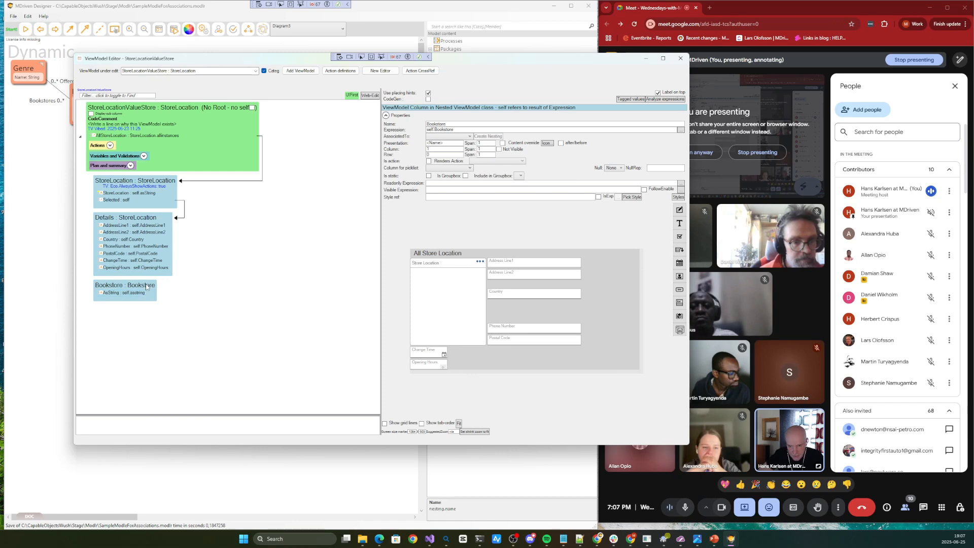
pyautogui.rightClick(146, 287)
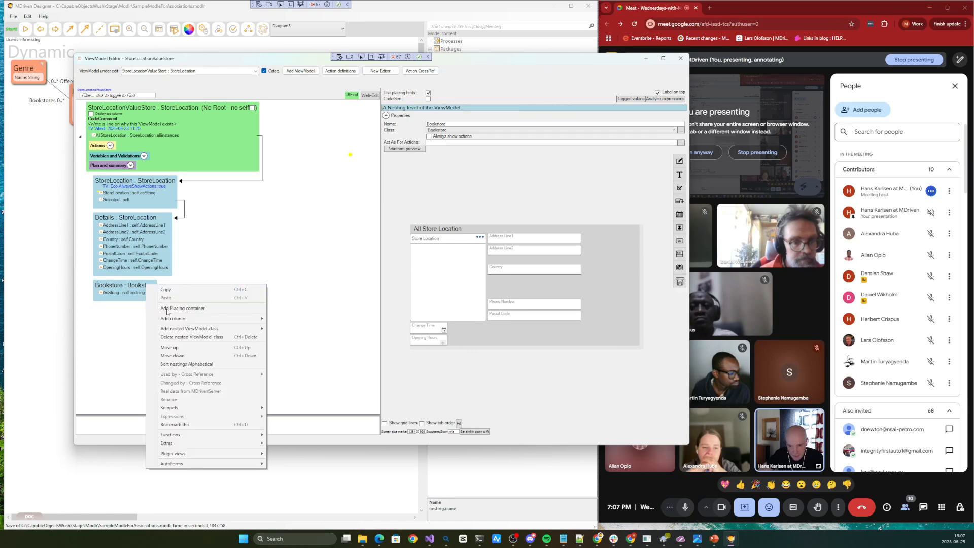
pyautogui.click(178, 337)
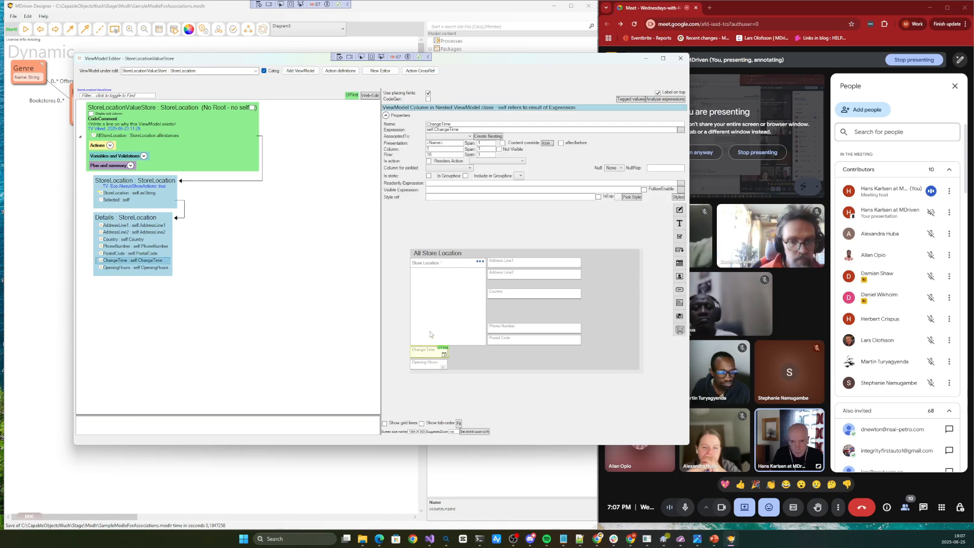
# Add a placing container to the nested StoreLocation ViewModel class that supplies the All Store Location list
pyautogui.click(465, 303)
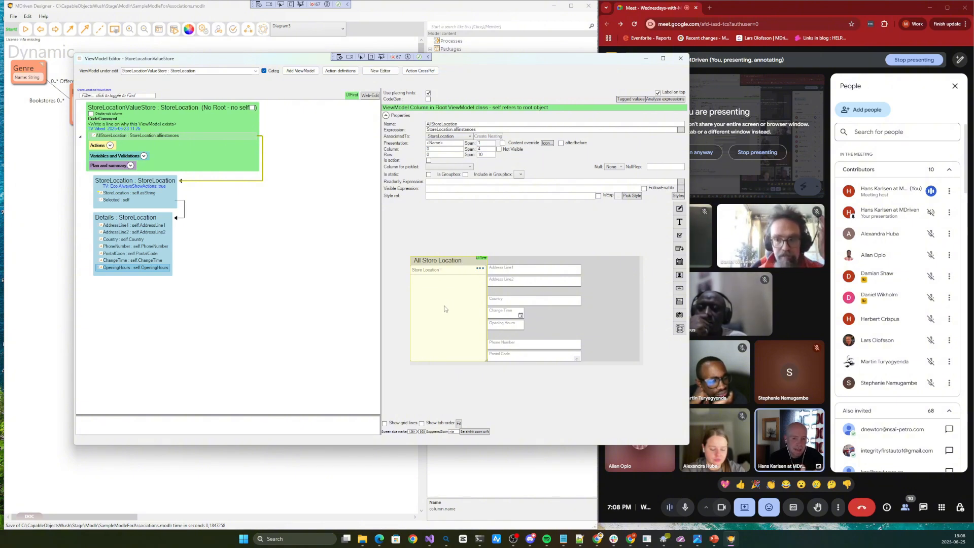
pyautogui.click(123, 183)
pyautogui.rightClick(123, 184)
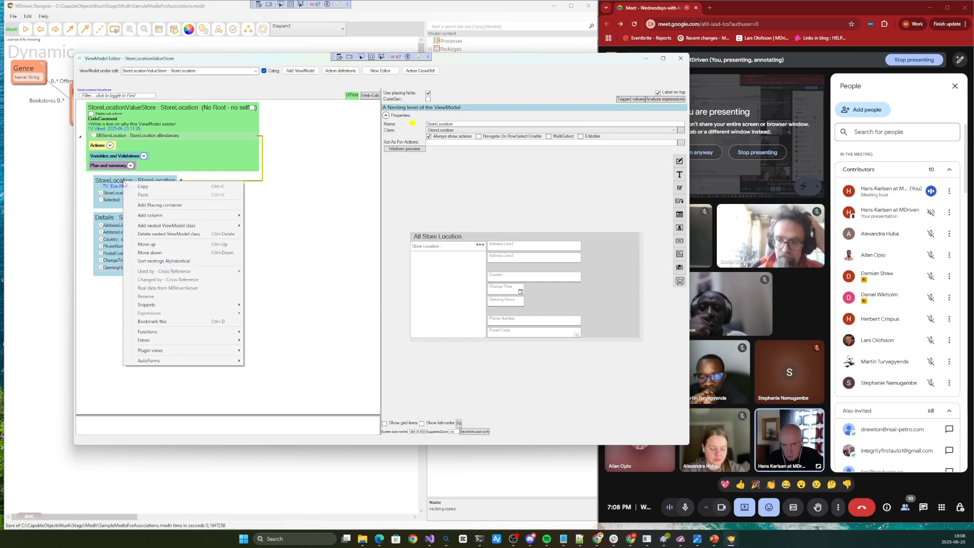
pyautogui.click(154, 206)
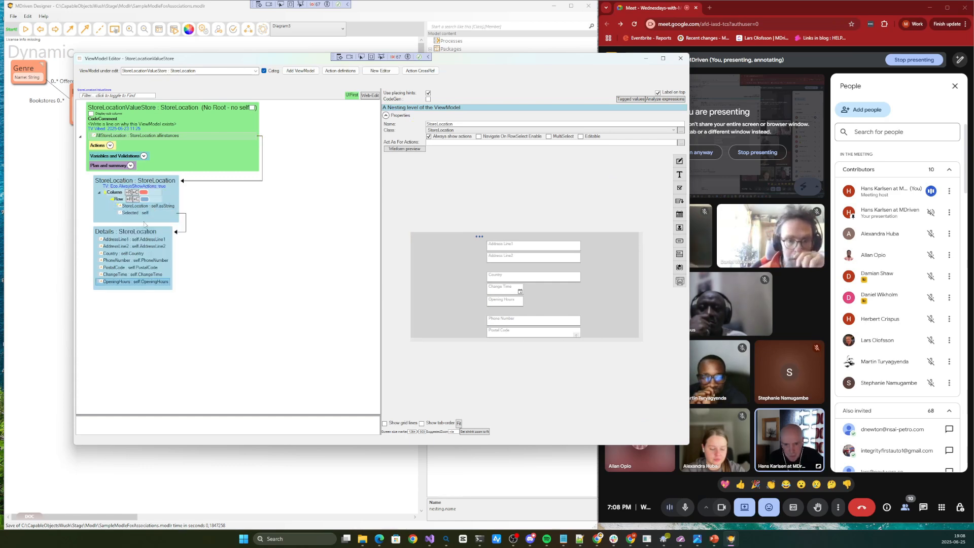
# Examine the StoreLocation and Selected columns inside the new placing container and the options for adding a column there
pyautogui.click(142, 207)
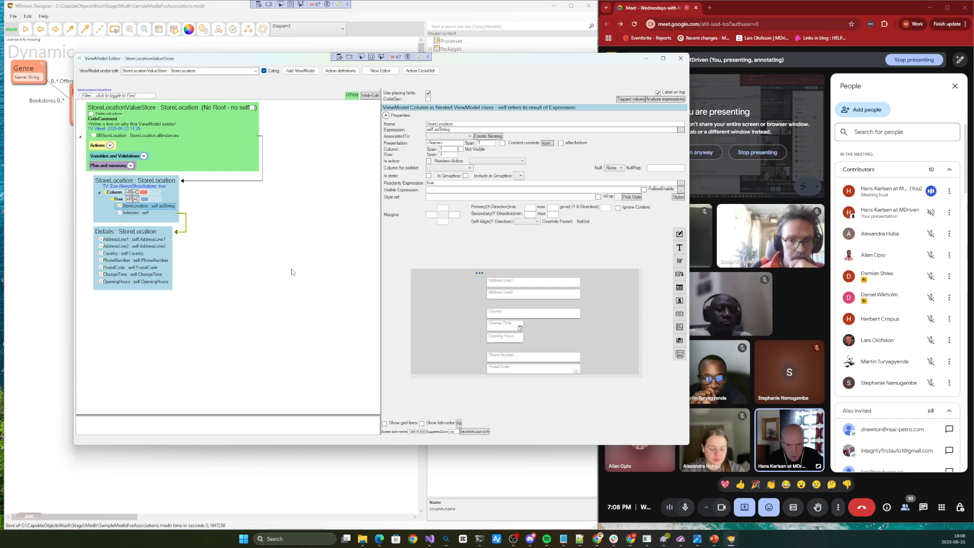
pyautogui.click(134, 214)
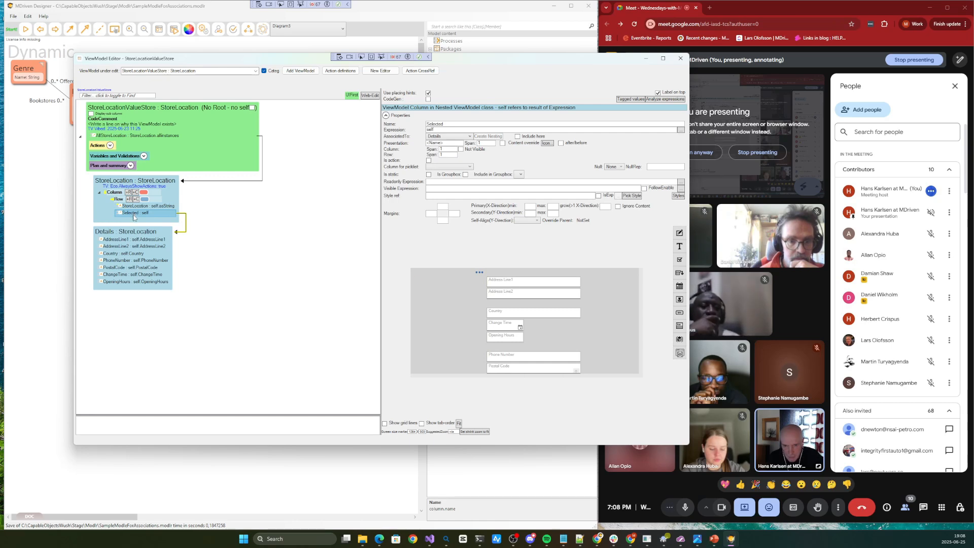
pyautogui.rightClick(134, 207)
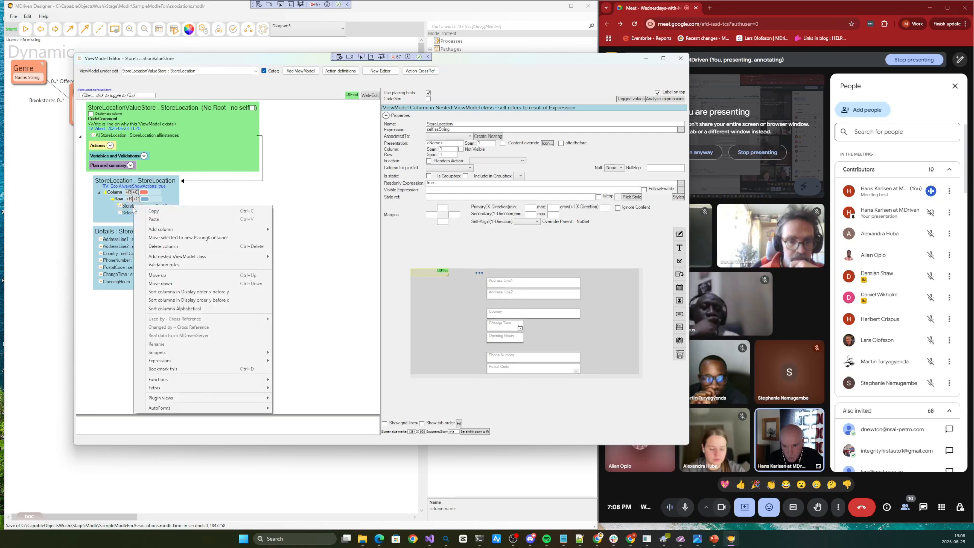
pyautogui.moveTo(184, 234)
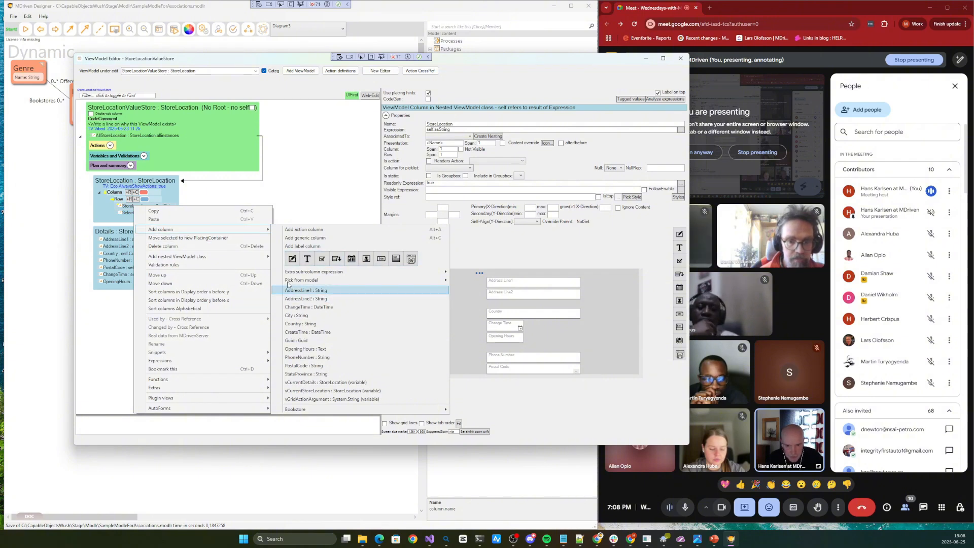
pyautogui.moveTo(236, 229)
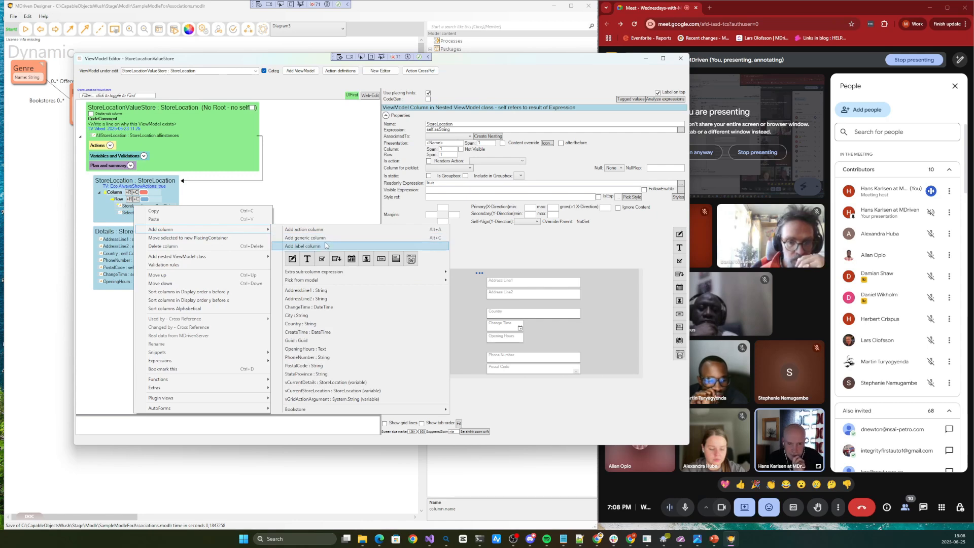
pyautogui.click(128, 214)
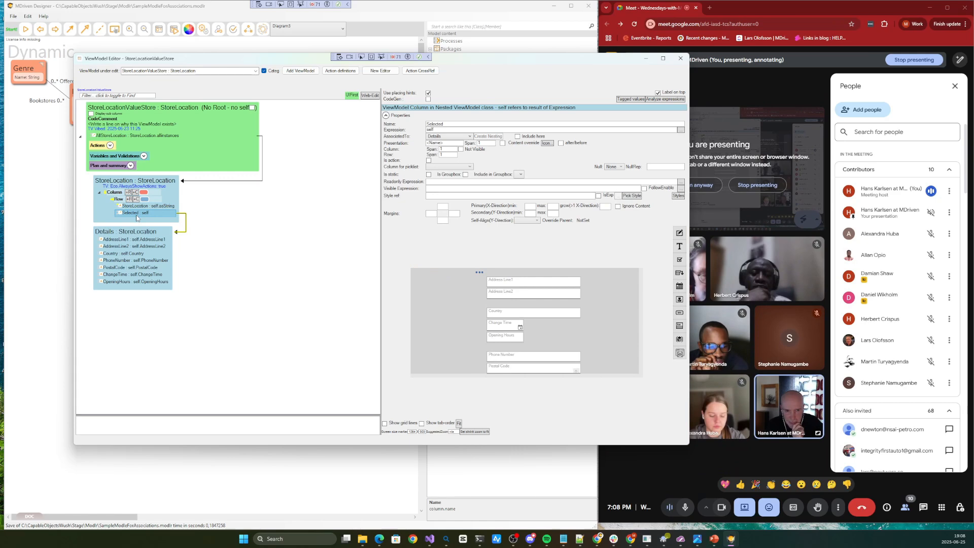
pyautogui.click(439, 302)
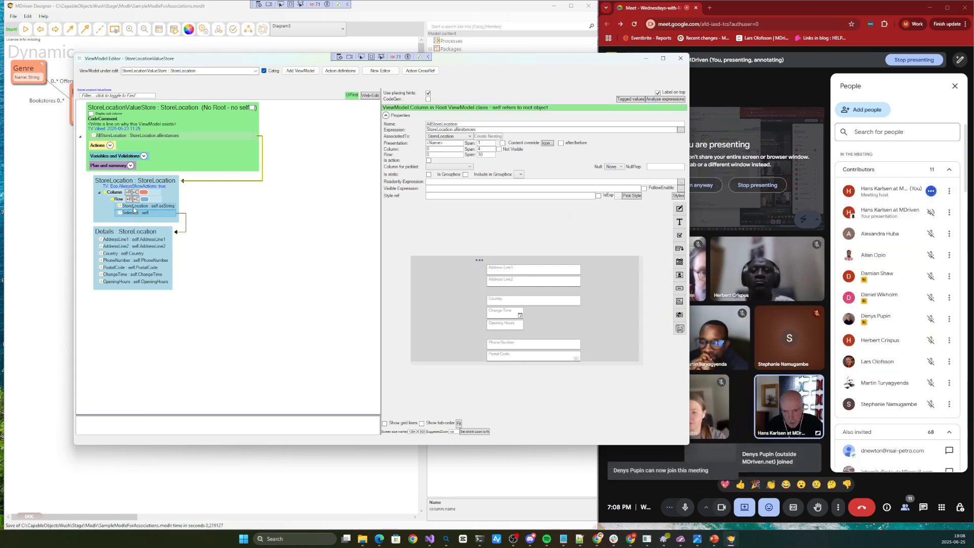
pyautogui.click(135, 207)
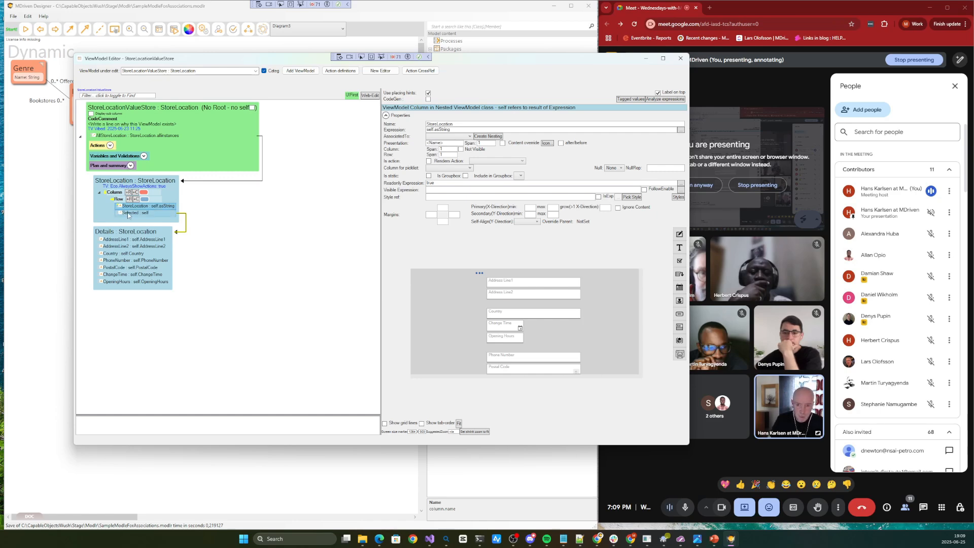
# Add a placing container to the root level of StoreLocationValueStore and another to the nested Details class
pyautogui.click(138, 115)
pyautogui.rightClick(139, 116)
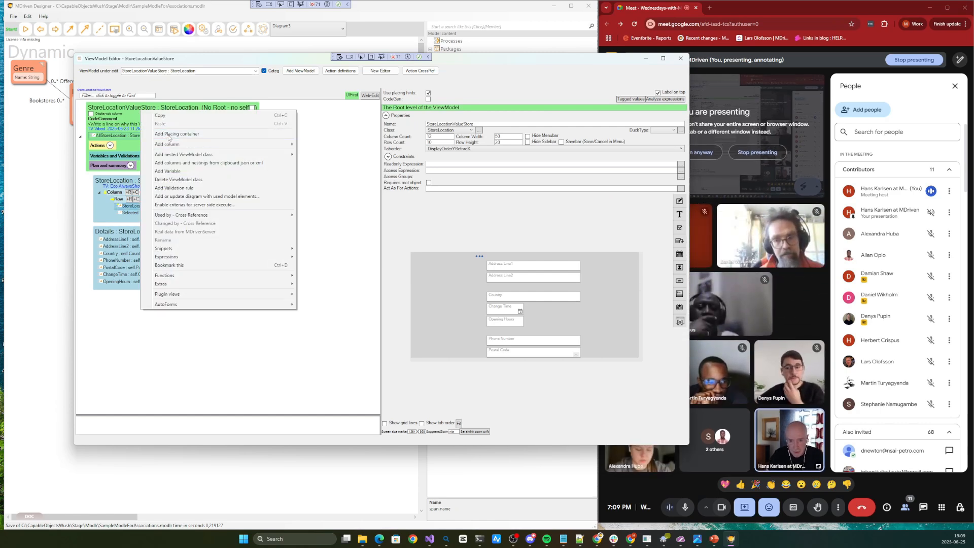
pyautogui.click(169, 135)
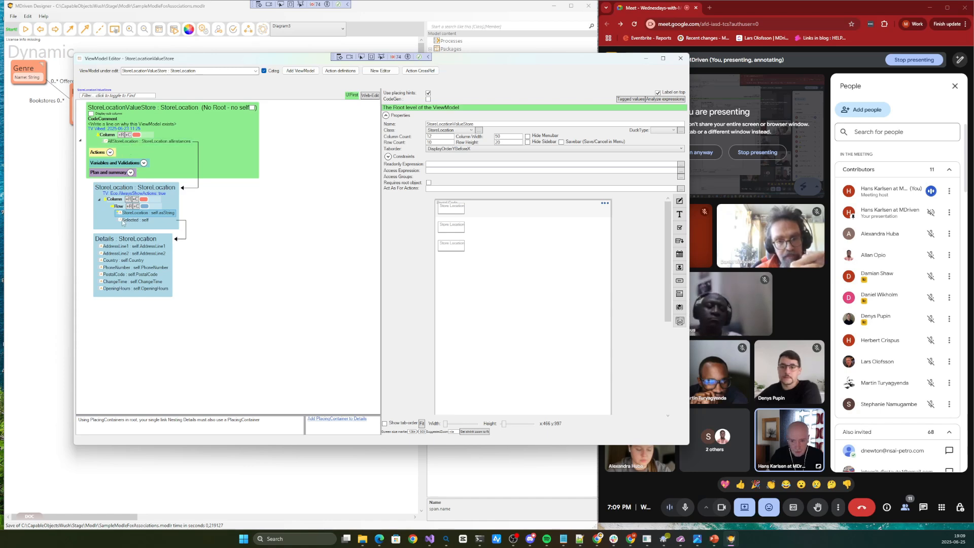
pyautogui.click(121, 239)
pyautogui.rightClick(121, 239)
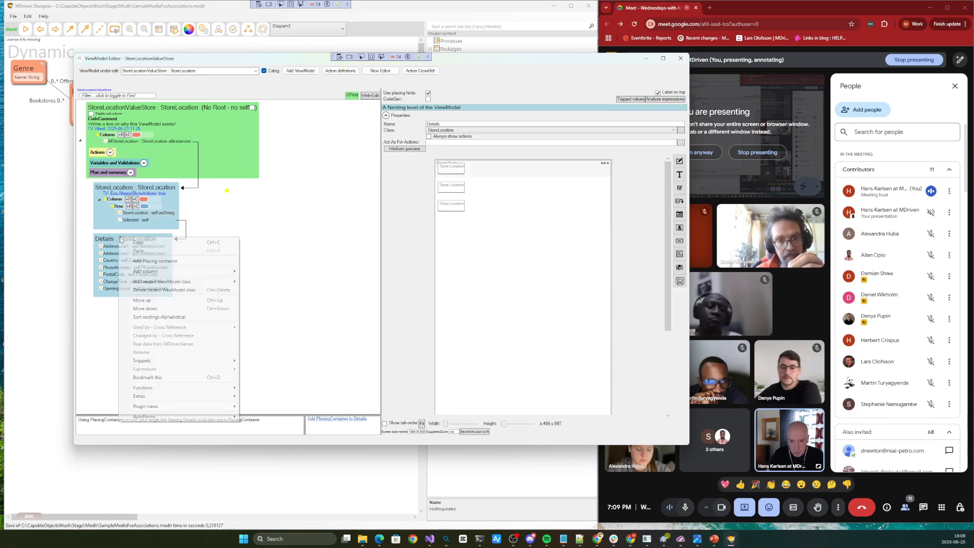
pyautogui.click(155, 262)
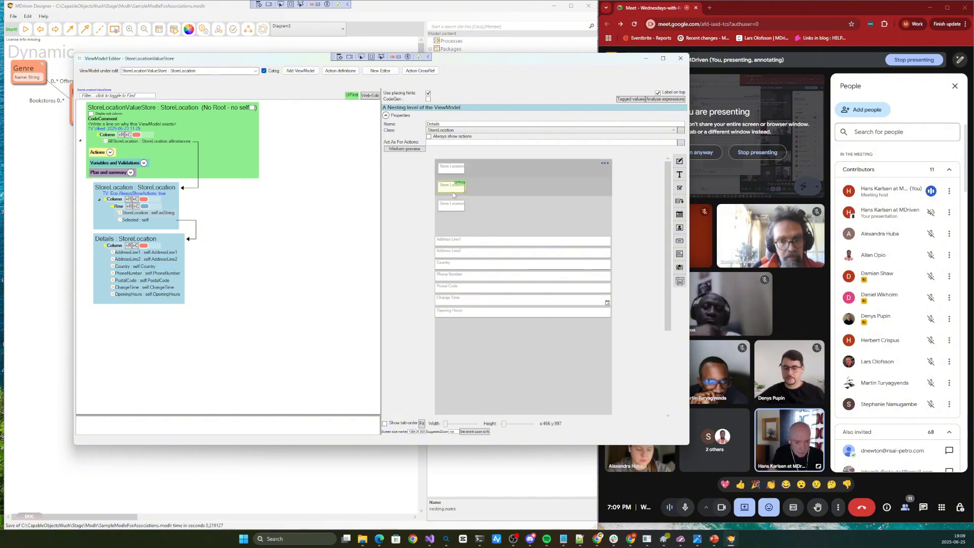
# Inspect the repeated Store Location rows in the layout preview and the settings of the StoreLocation and Selected columns
pyautogui.click(454, 169)
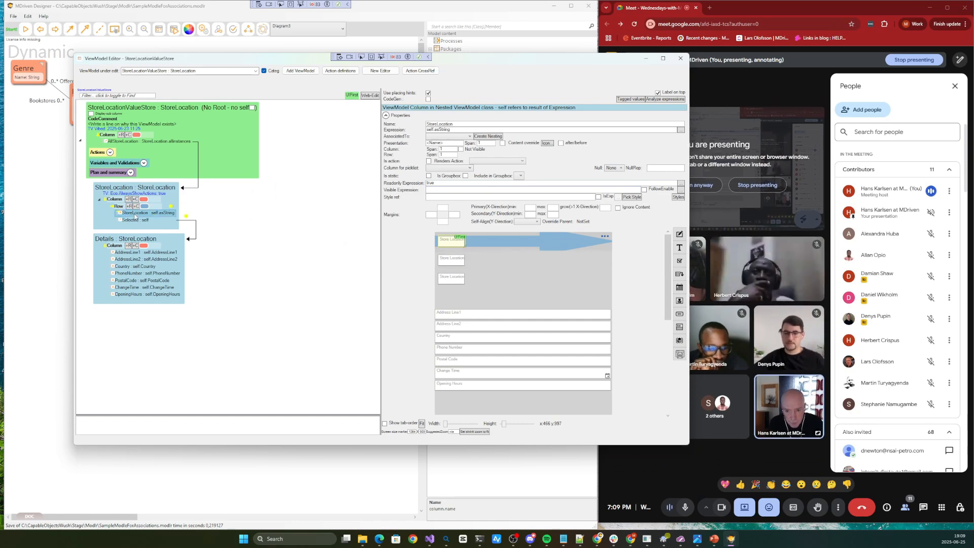
pyautogui.click(132, 219)
pyautogui.click(453, 247)
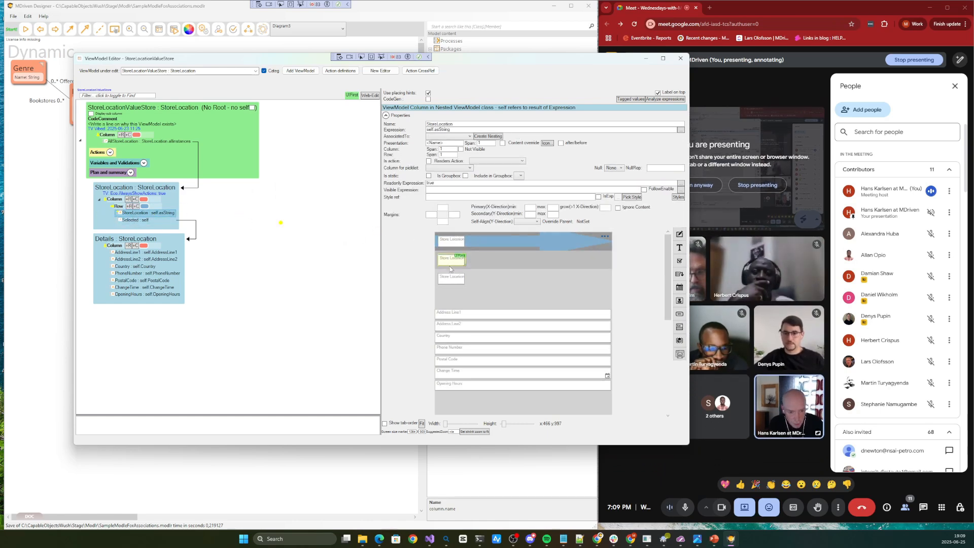
pyautogui.click(456, 287)
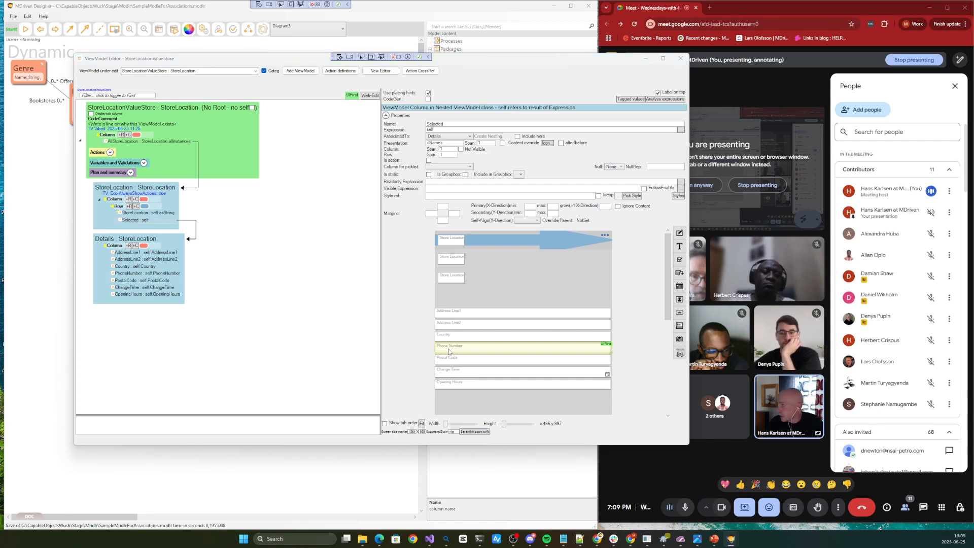
# Open the locally running app at localhost:5020 in a separate browser window placed over the designer
pyautogui.click(732, 11)
pyautogui.click(710, 8)
pyautogui.moveTo(722, 9); pyautogui.dragTo(114, 34)
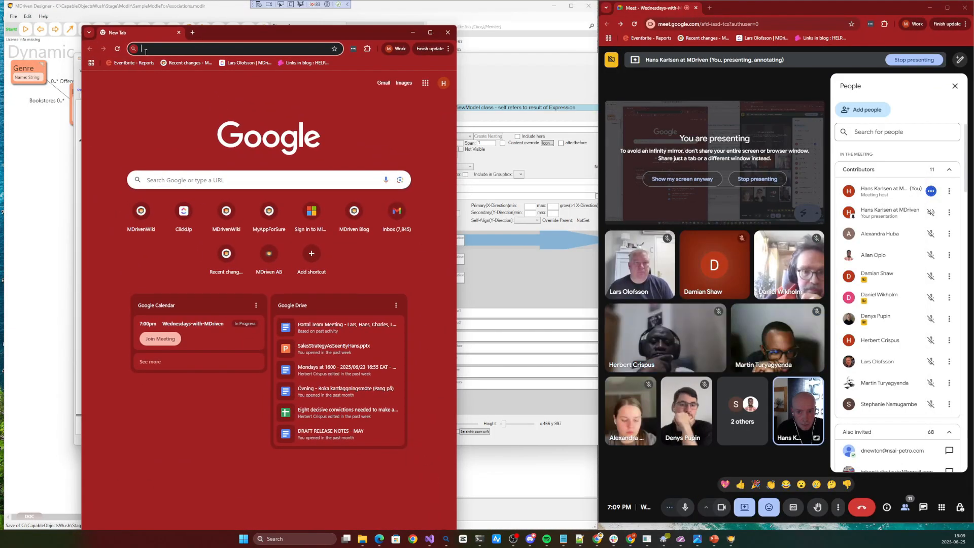
pyautogui.write('localhost:5020')
pyautogui.press('Return')
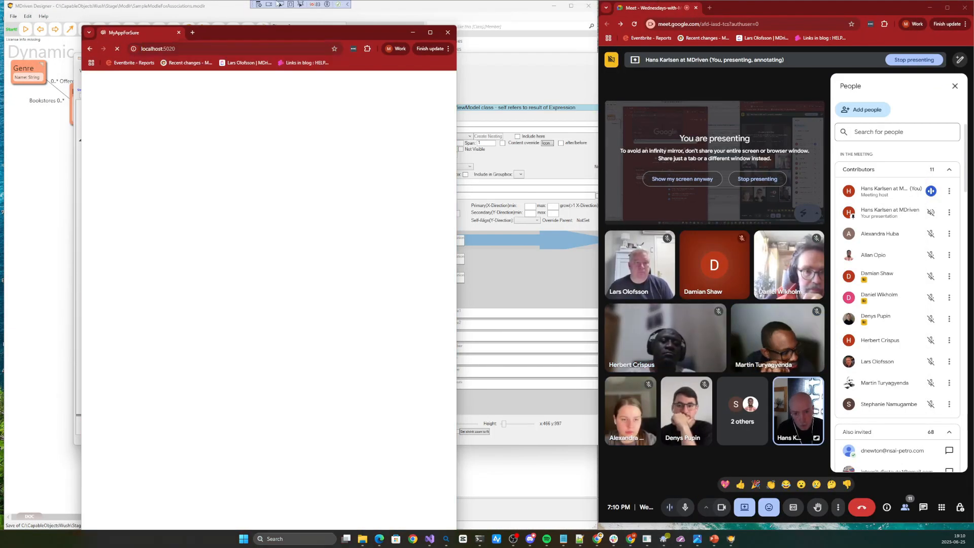
pyautogui.moveTo(325, 33); pyautogui.dragTo(299, 18)
pyautogui.moveTo(431, 117); pyautogui.dragTo(466, 118)
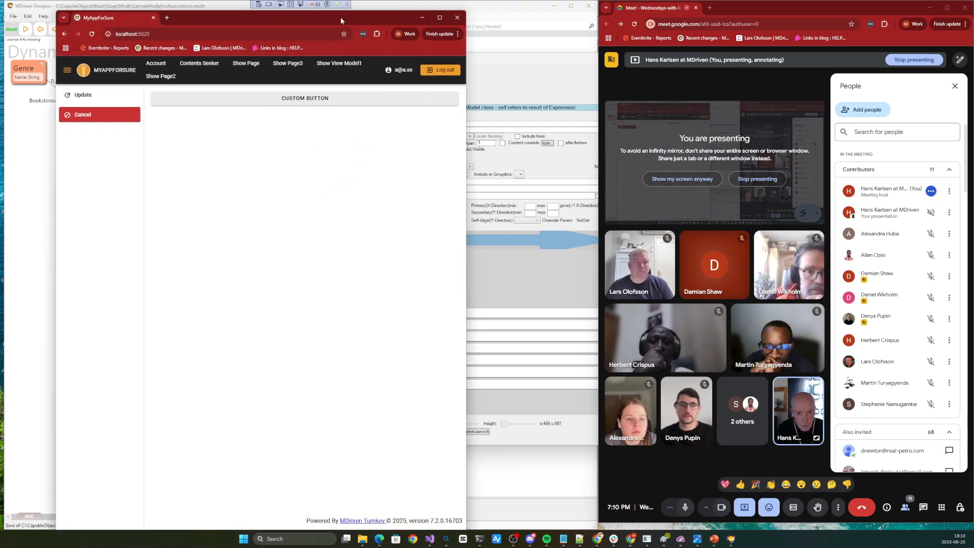
pyautogui.moveTo(341, 20); pyautogui.dragTo(317, 33)
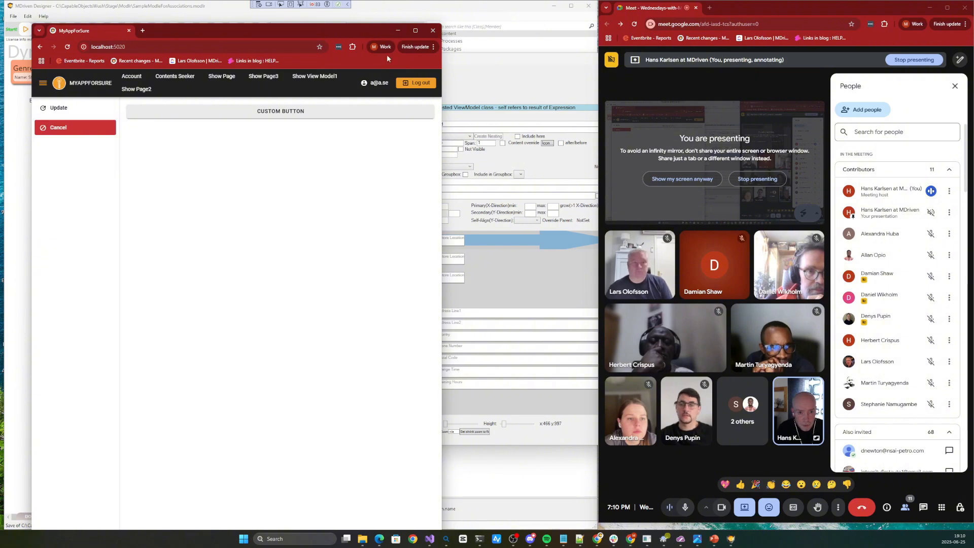
# Return to the ViewModel editor, open its web editing window and restart the local Turnkey Core server with the current model
pyautogui.click(459, 66)
pyautogui.click(736, 359)
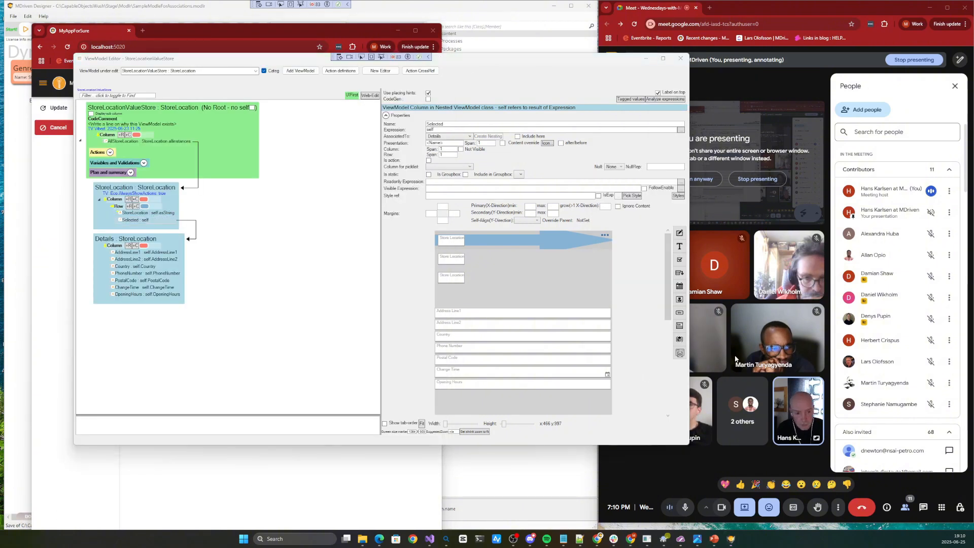
pyautogui.click(371, 95)
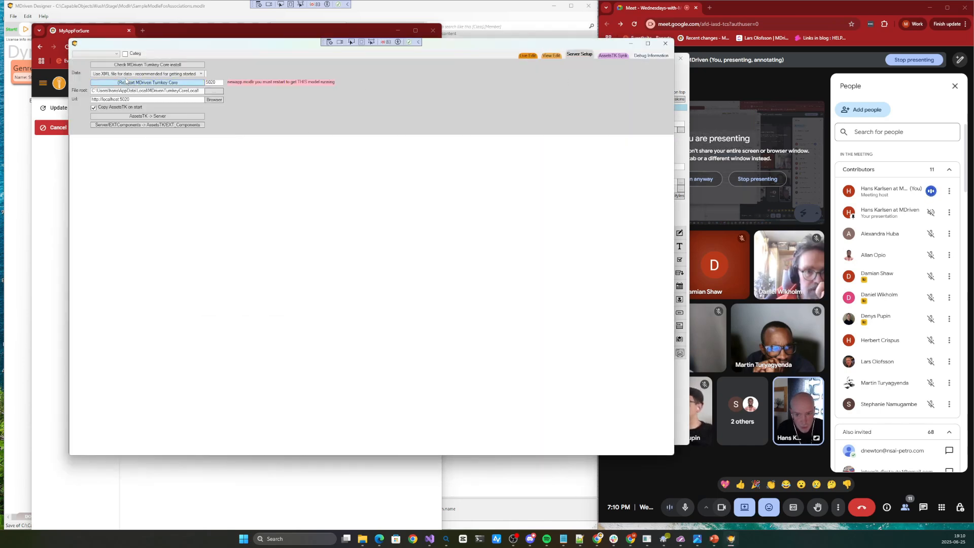
pyautogui.click(133, 83)
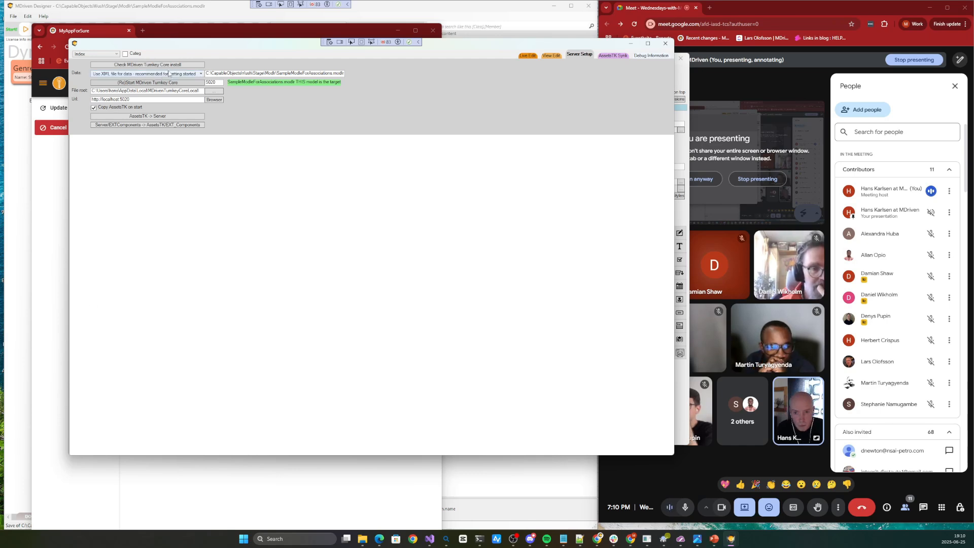
# Show StoreLocationValueStore in Live Edit and inspect its repeated Store Location rows and the address fields below them
pyautogui.click(527, 56)
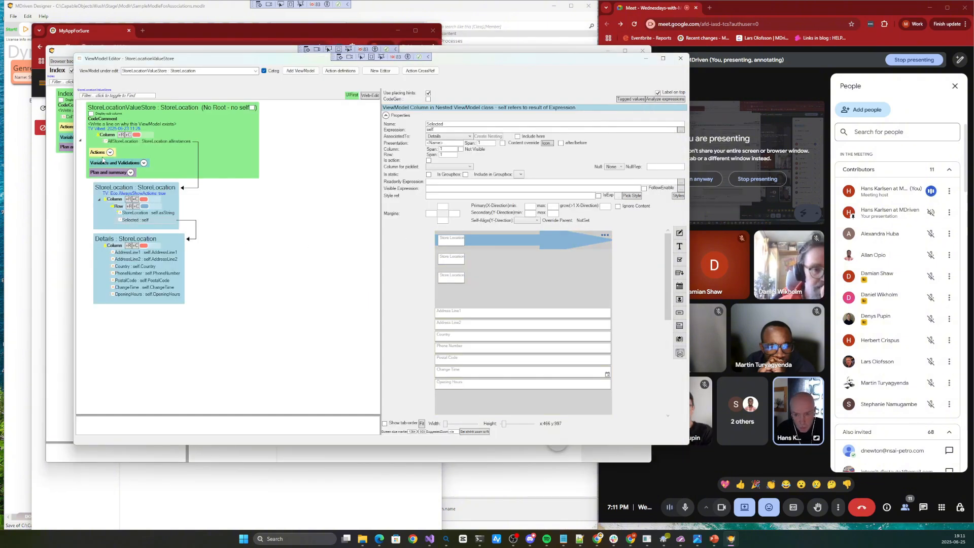
pyautogui.click(110, 152)
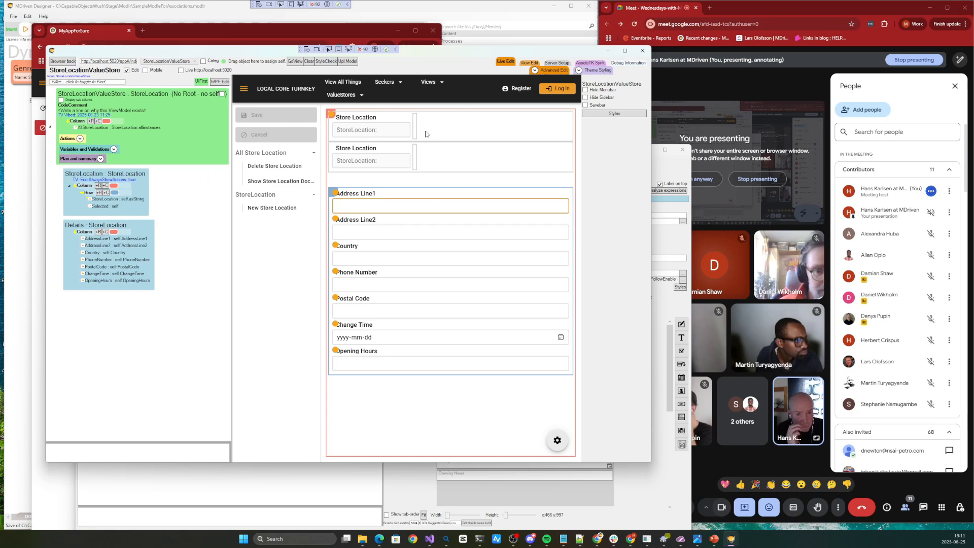
pyautogui.click(456, 128)
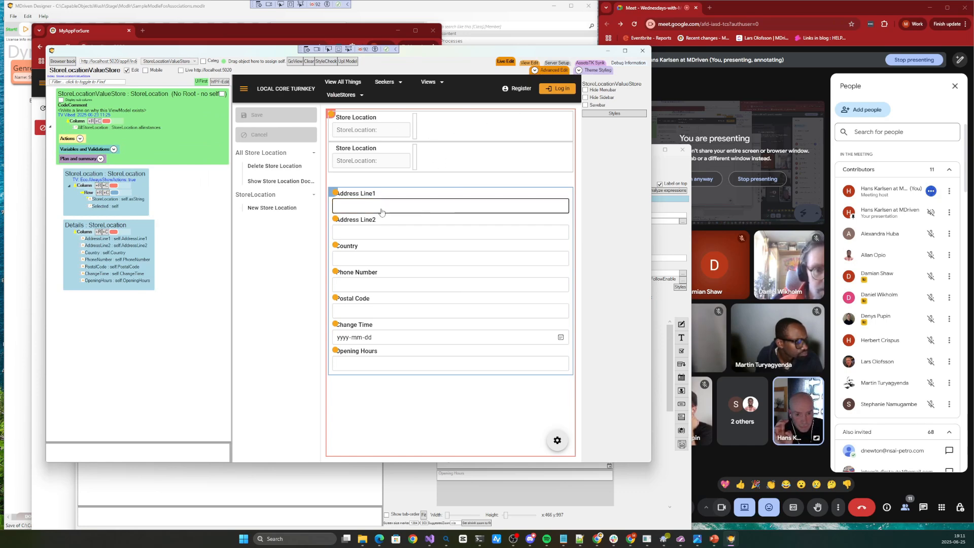
pyautogui.click(411, 206)
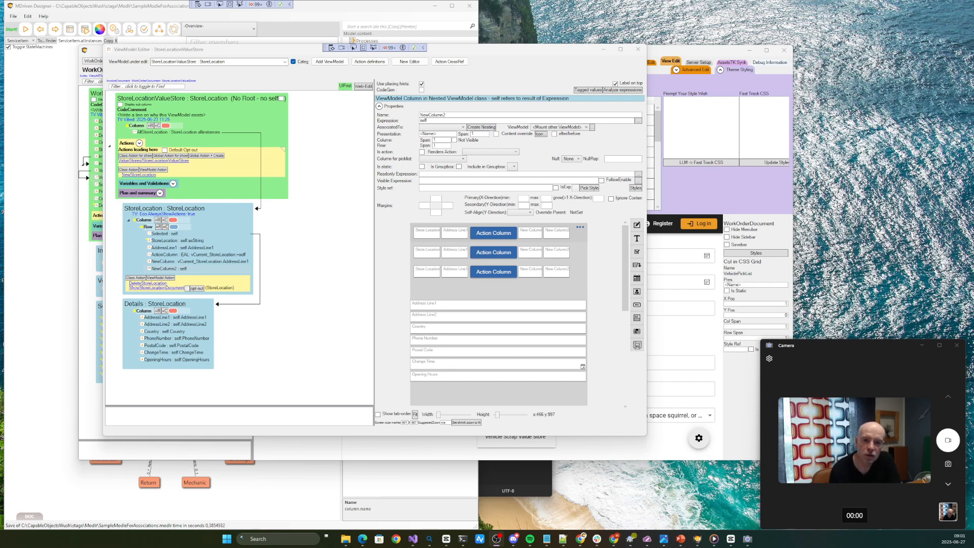
# Check the Selected column in the nested StoreLocation class and bring up StoreLocationValueStore with live data in Live Edit
pyautogui.click(167, 234)
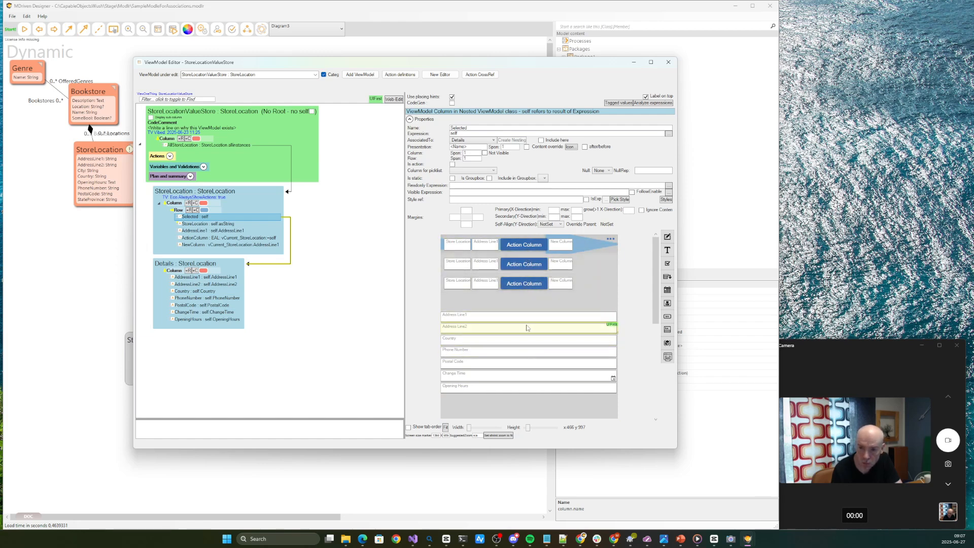
pyautogui.click(395, 100)
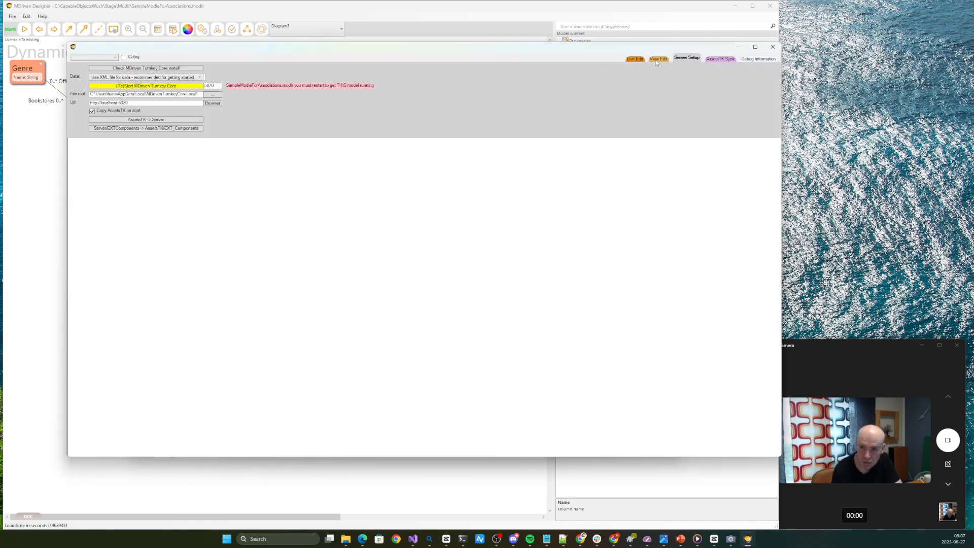
pyautogui.click(635, 59)
pyautogui.click(447, 85)
pyautogui.click(442, 112)
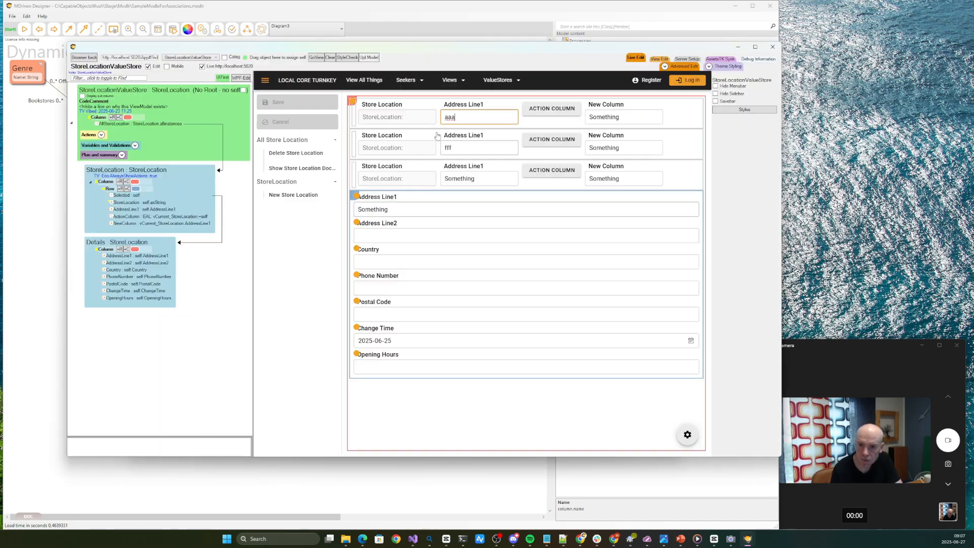
# Select the three store location rows one after another to check how the Details fields follow the current row
pyautogui.click(430, 117)
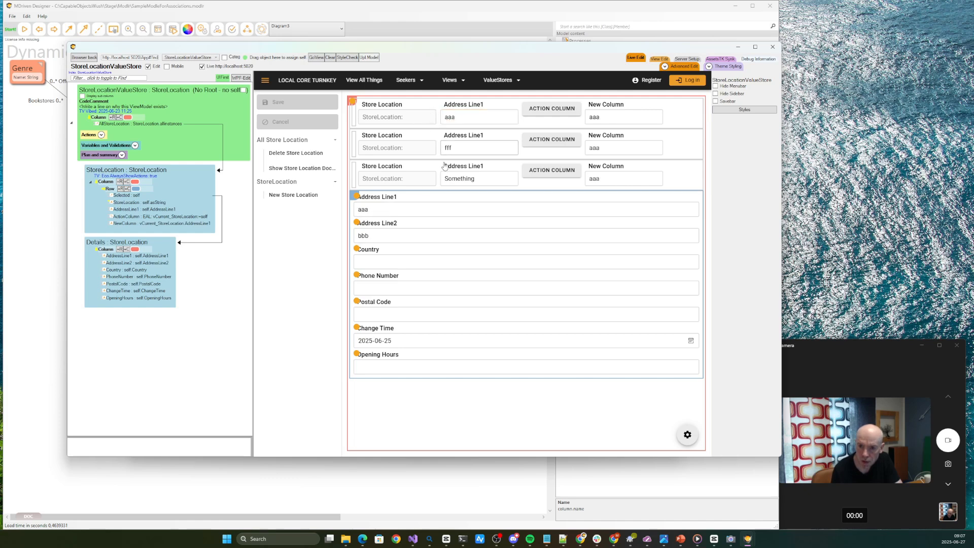
pyautogui.click(417, 141)
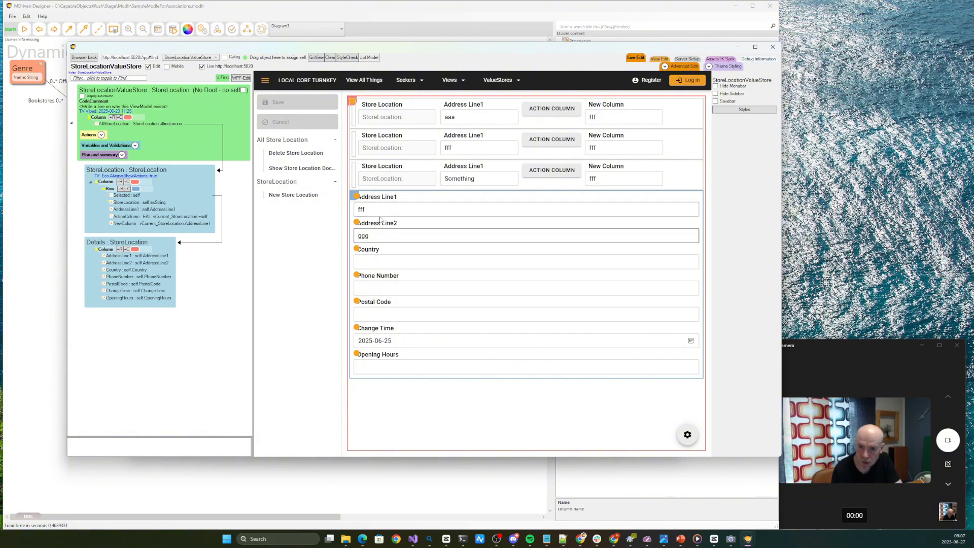
pyautogui.click(410, 170)
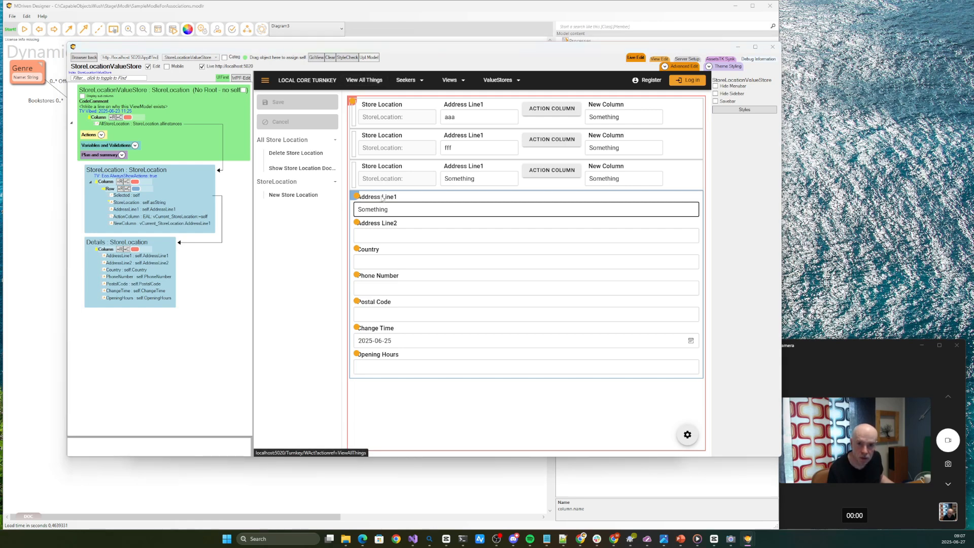
pyautogui.click(380, 201)
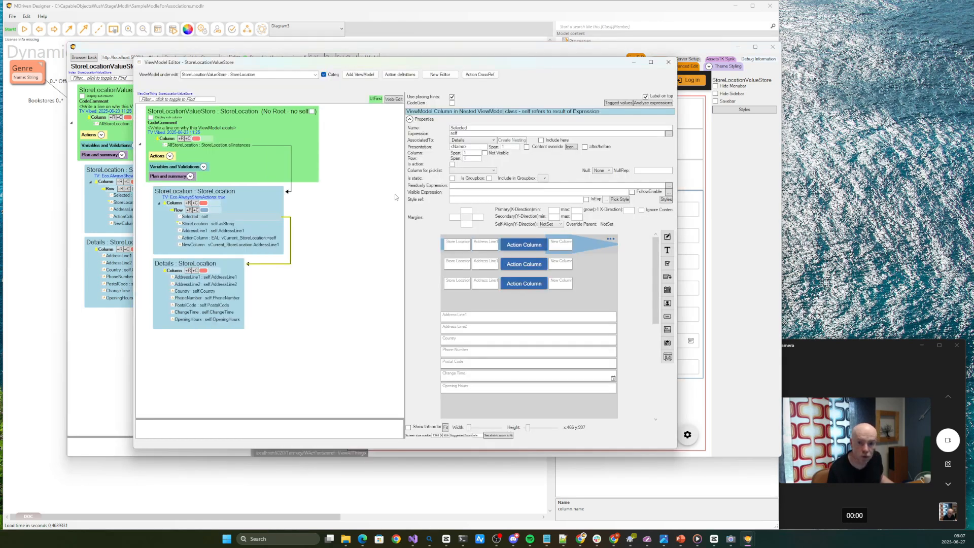
# Add a generic column after NewColumn in the nested StoreLocation class and set its expression to self
pyautogui.click(216, 224)
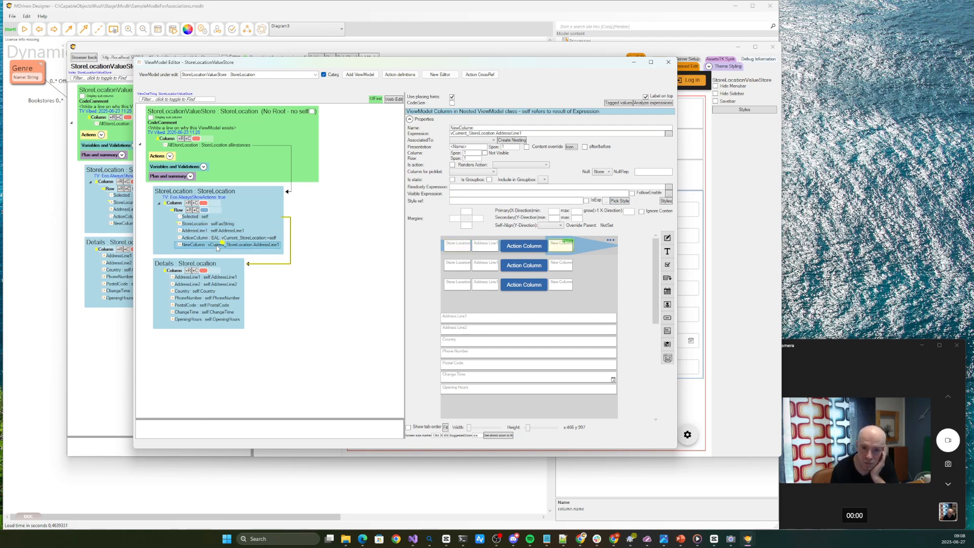
pyautogui.rightClick(217, 245)
pyautogui.moveTo(257, 269)
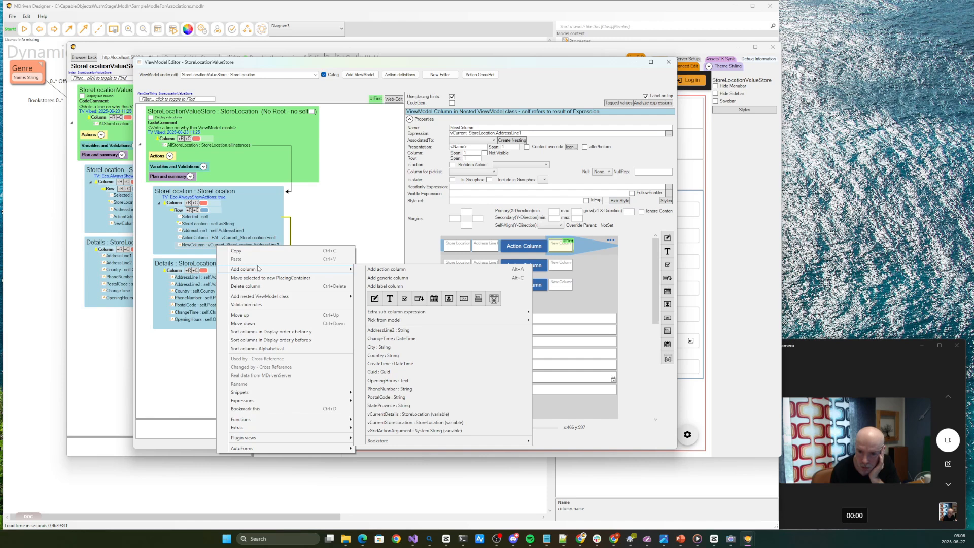
pyautogui.click(391, 278)
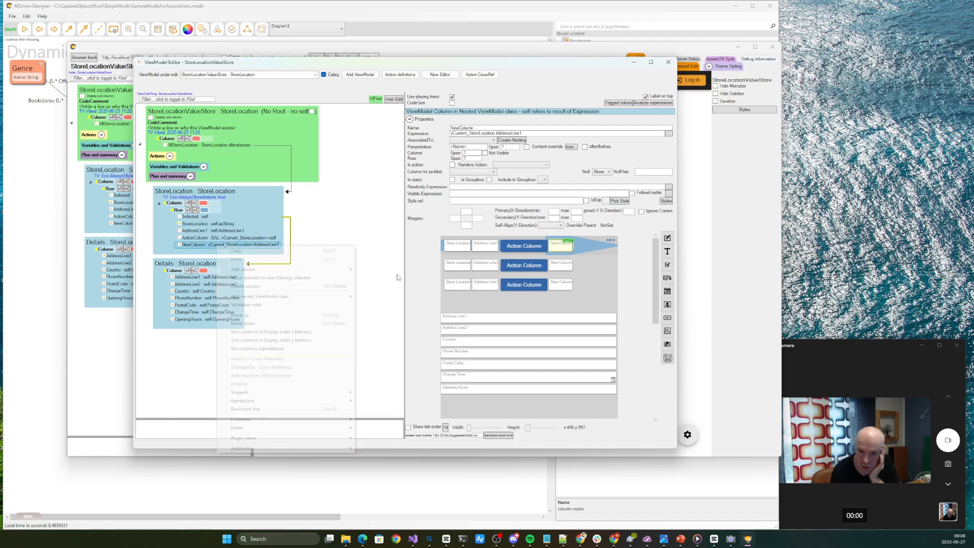
pyautogui.click(203, 251)
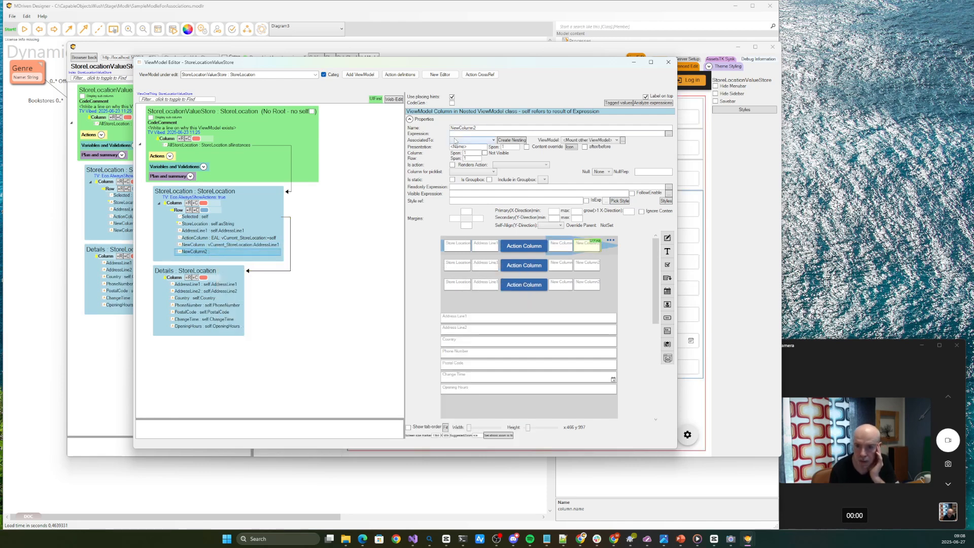
pyautogui.write('self')
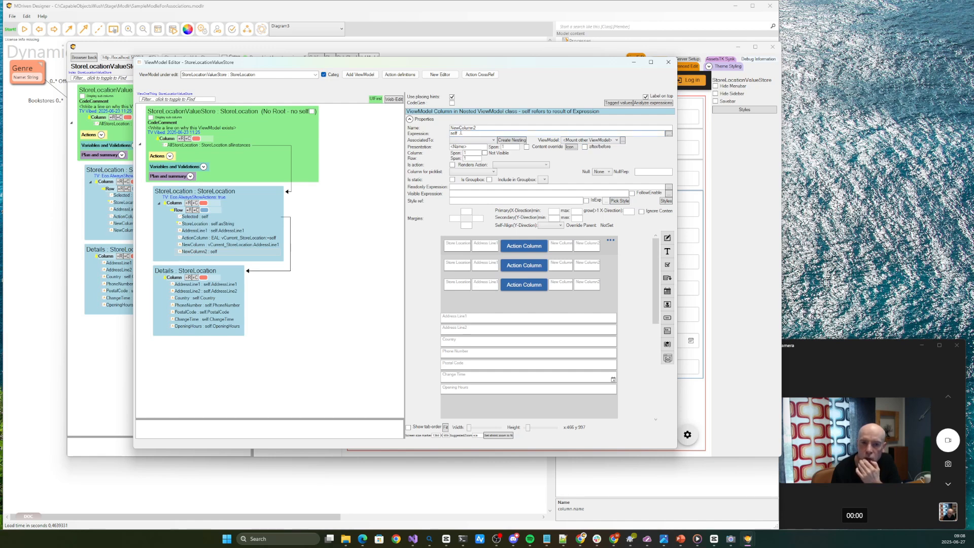
# In Live Edit, turn on Advanced Edit, mount the StoreLocationDocument ViewModel in NewColumn2 and review the mounted fields in the preview
pyautogui.click(470, 49)
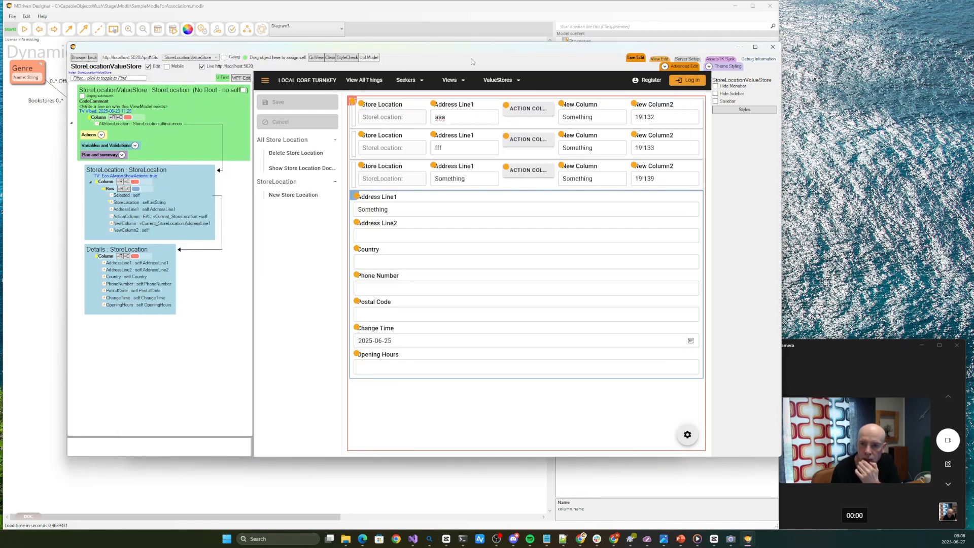
pyautogui.click(690, 68)
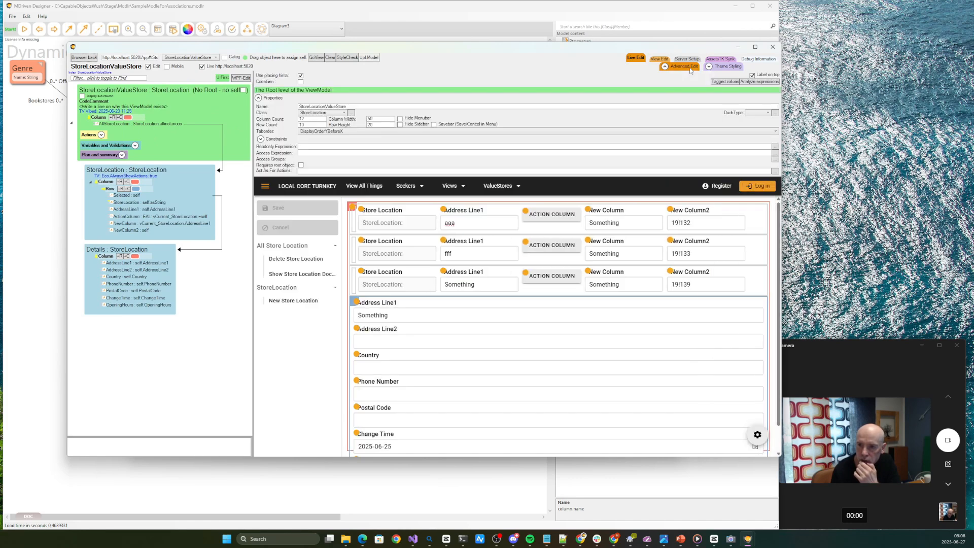
pyautogui.click(133, 231)
pyautogui.click(444, 120)
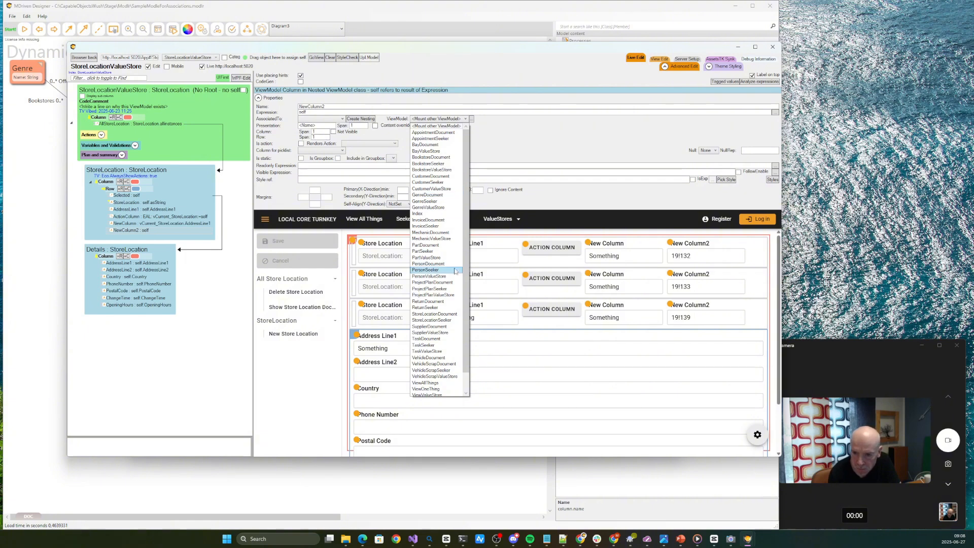
pyautogui.click(434, 314)
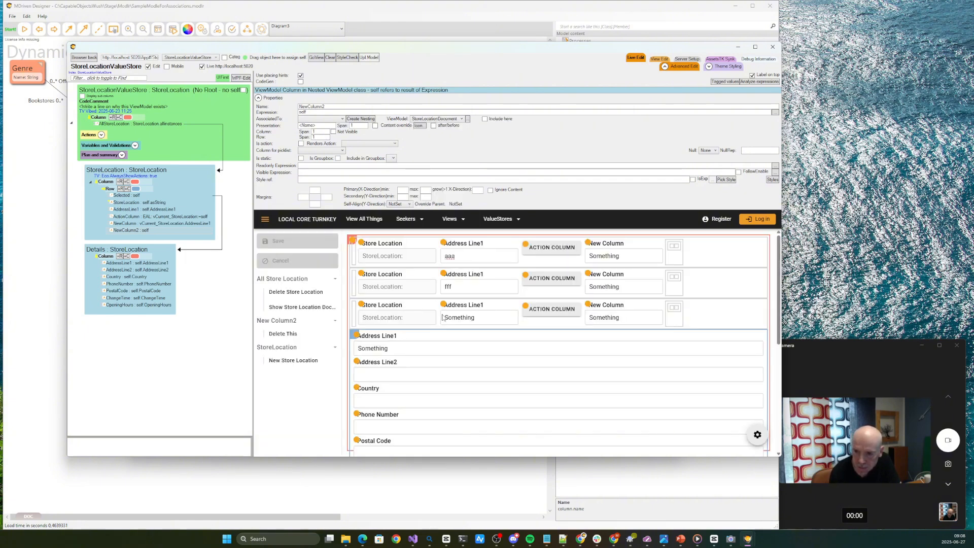
pyautogui.scroll(-3, 639, 266)
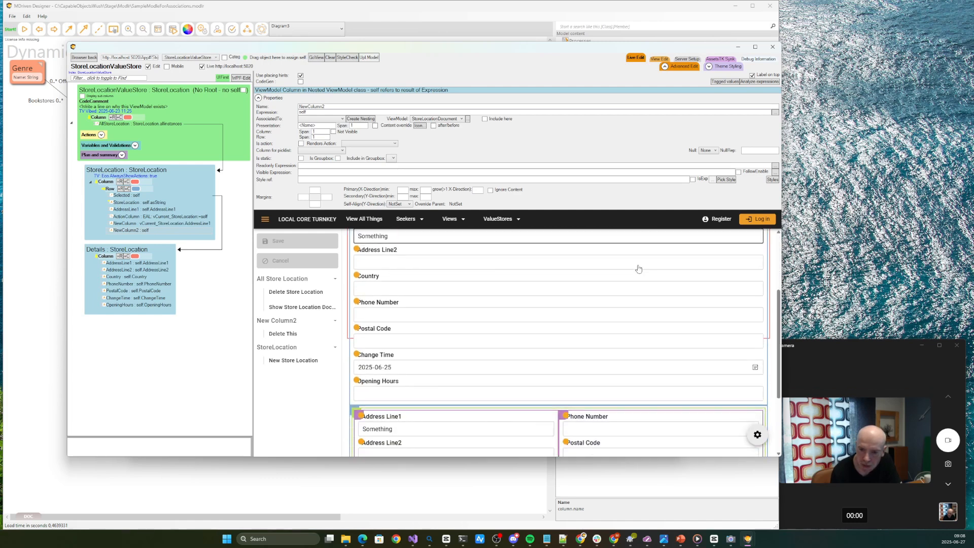
pyautogui.scroll(-3, 638, 269)
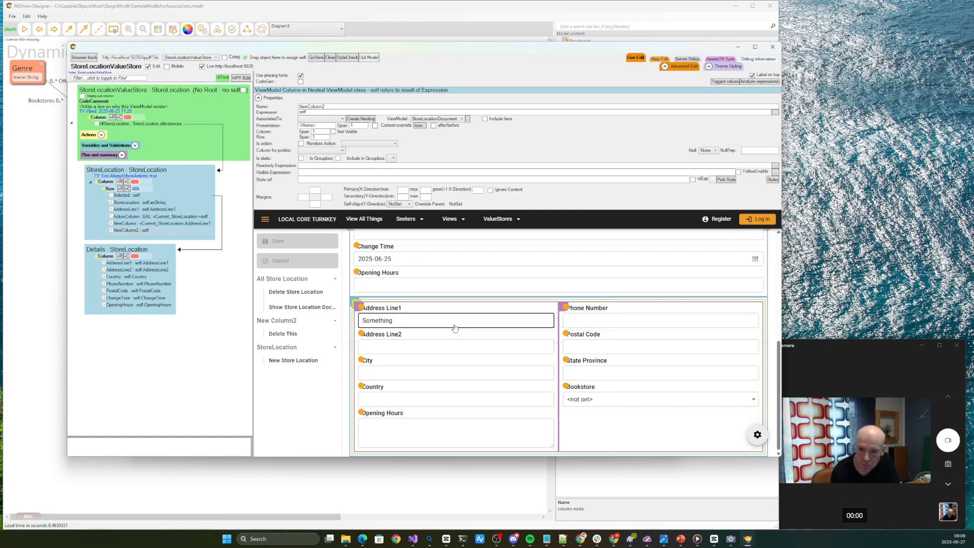
# Switch to the Edge window showing StoreLocationValueStore and select the first and second rows to check both detail areas
pyautogui.moveTo(365, 542)
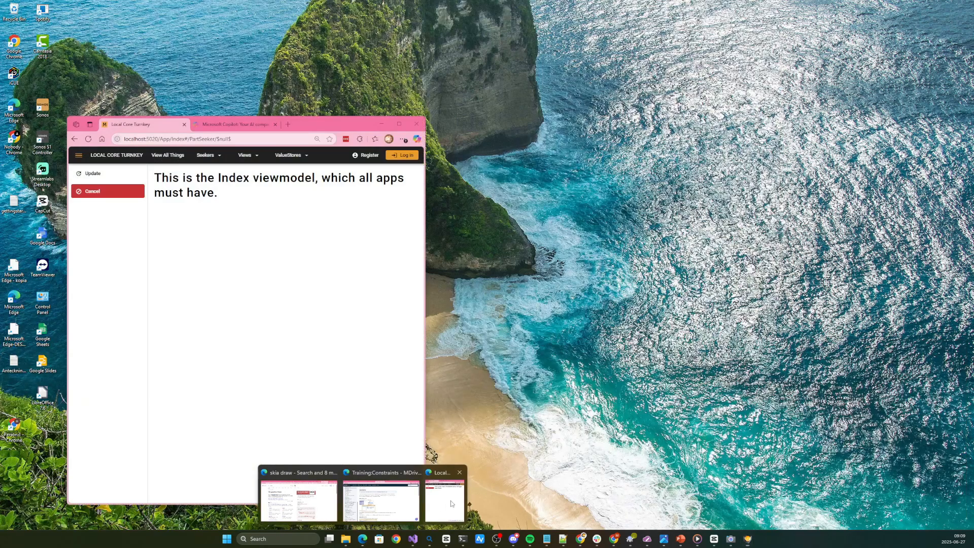
pyautogui.click(444, 497)
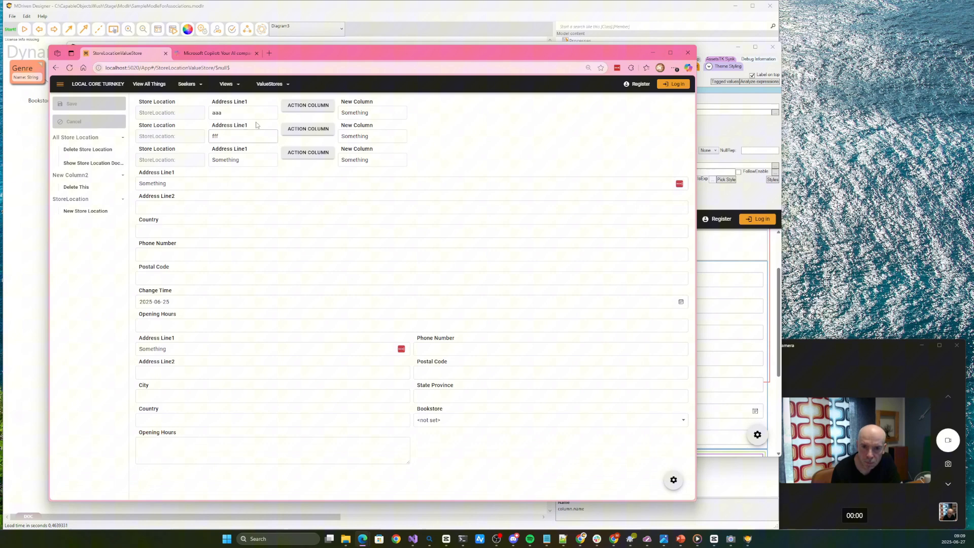
pyautogui.click(261, 114)
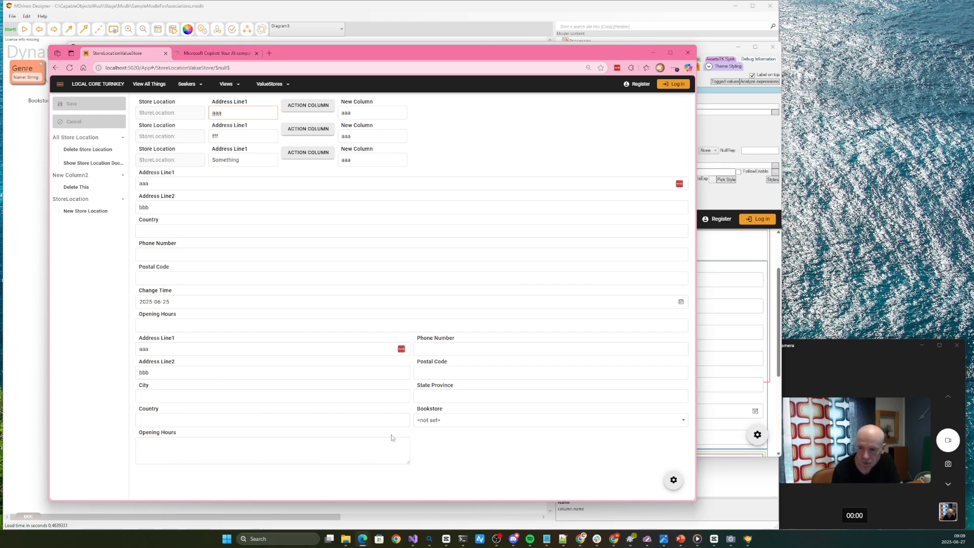
pyautogui.click(247, 137)
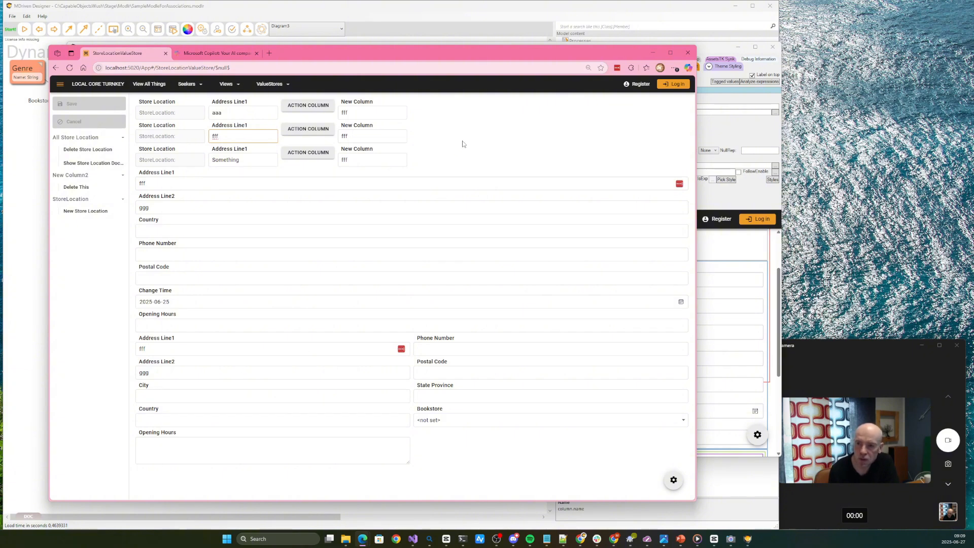
# Back in MDriven Designer, turn on Include here for NewColumn2 and review the document fields embedded in the row preview
pyautogui.click(722, 135)
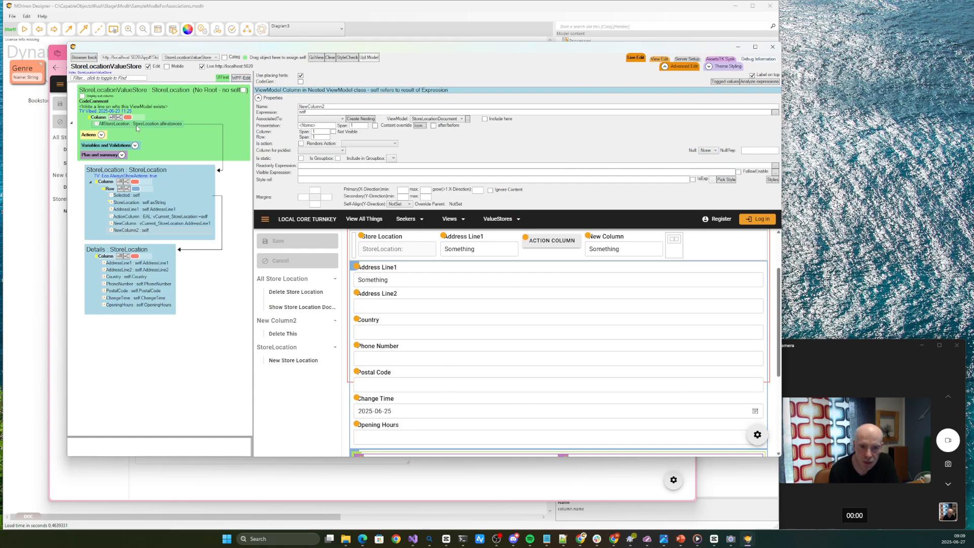
pyautogui.click(136, 231)
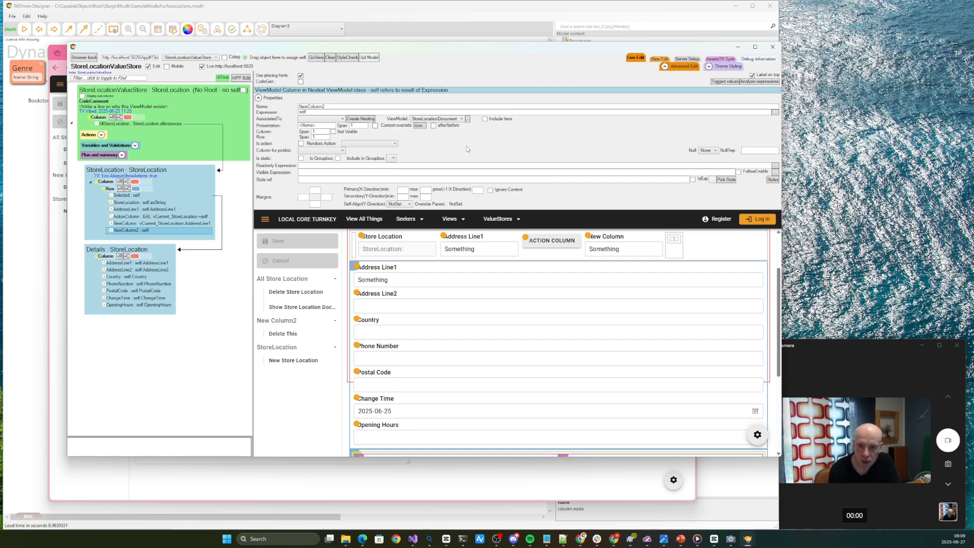
pyautogui.click(495, 121)
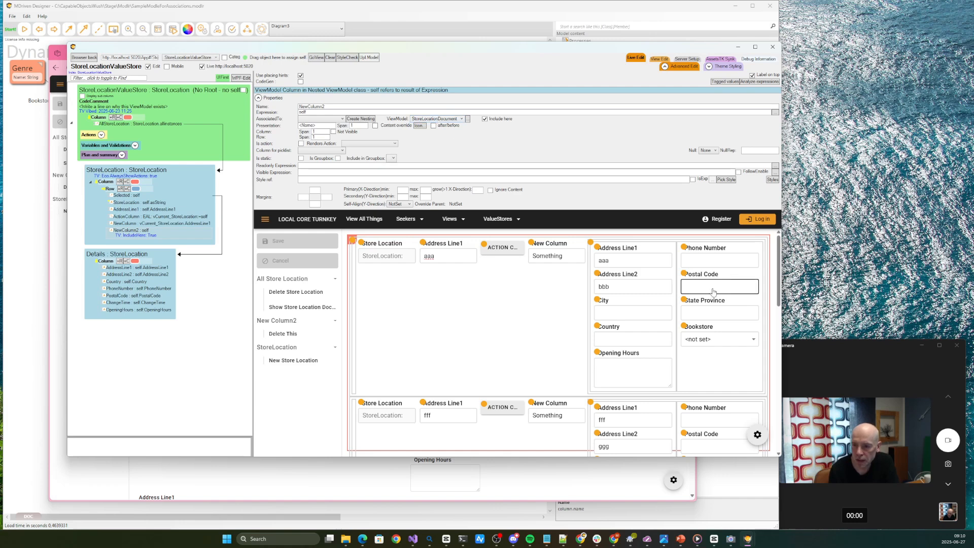
pyautogui.scroll(-5, 721, 289)
pyautogui.scroll(5, 710, 300)
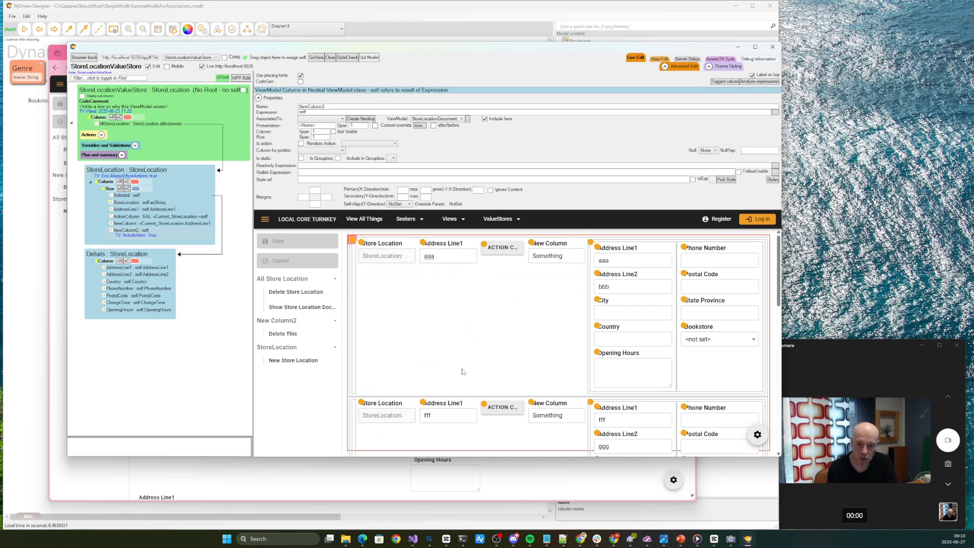
# Switch to the Edge window and look through the StoreLocationValueStore rows with the embedded document fields, focusing the third row's mounted Address Line1
pyautogui.click(333, 473)
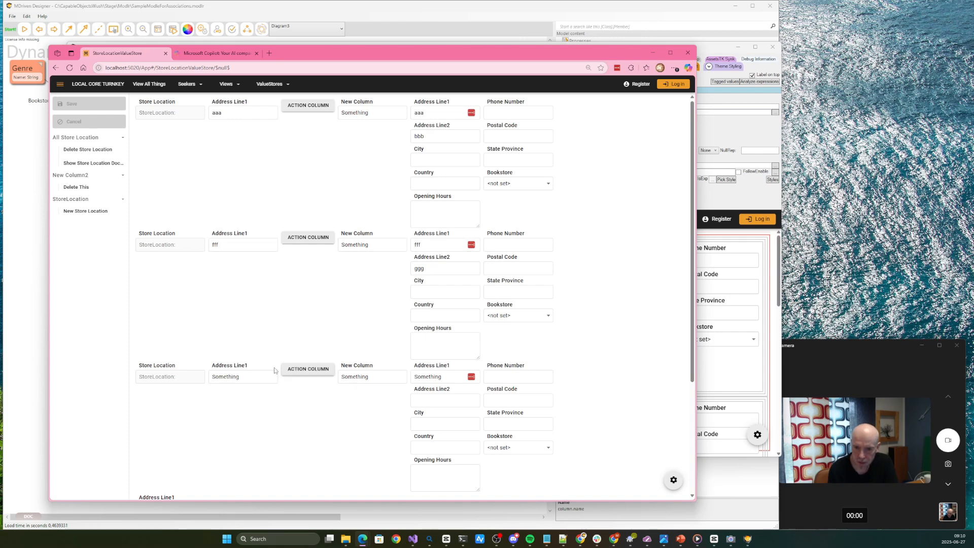
pyautogui.click(446, 378)
pyautogui.scroll(-3, 447, 386)
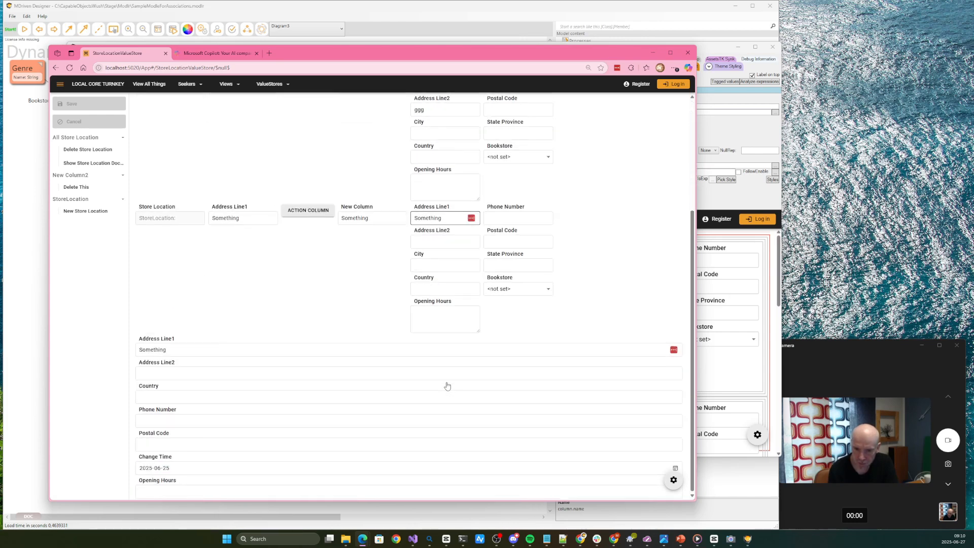
pyautogui.scroll(3, 447, 387)
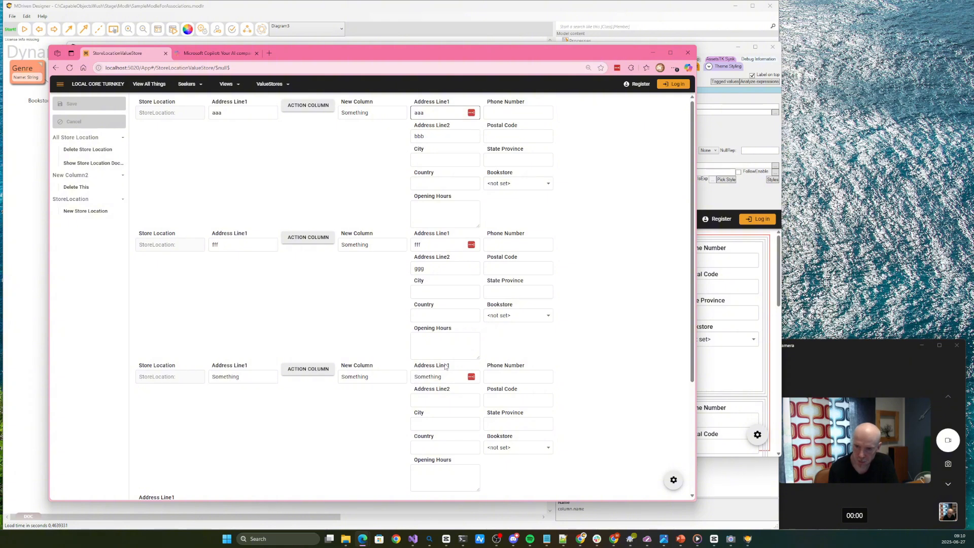
# Return to MDriven Designer and examine the Eco.AlwaysShowActions tagged value on the nested StoreLocation class
pyautogui.click(723, 197)
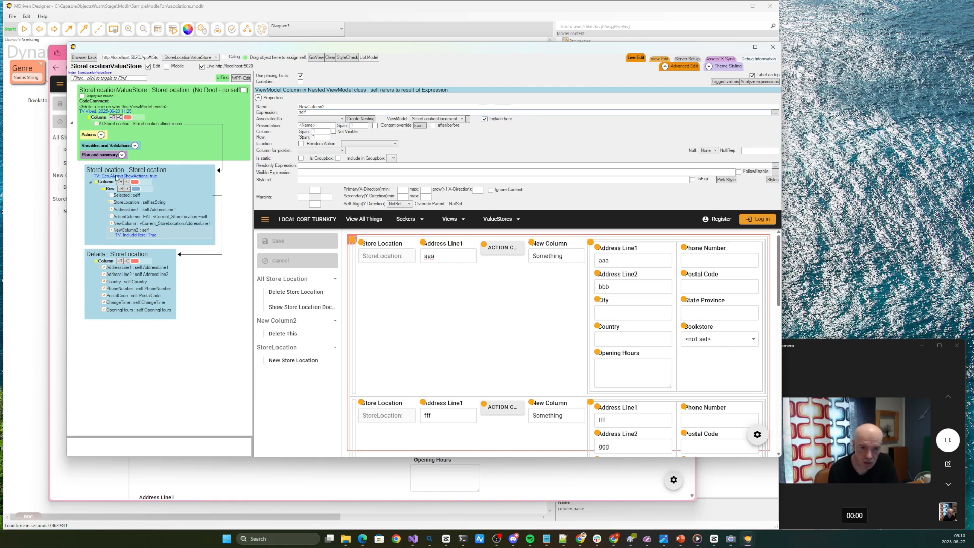
pyautogui.click(118, 170)
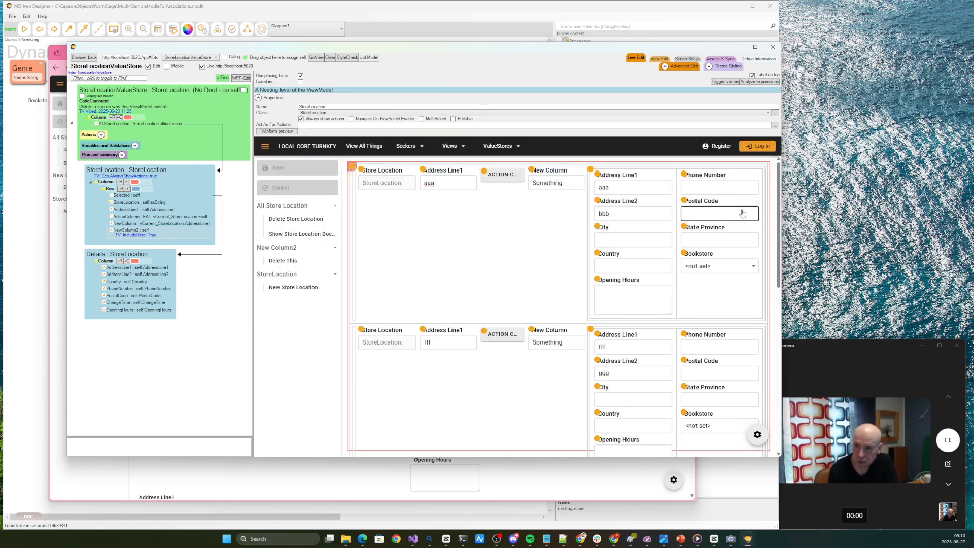
pyautogui.click(726, 83)
pyautogui.click(368, 249)
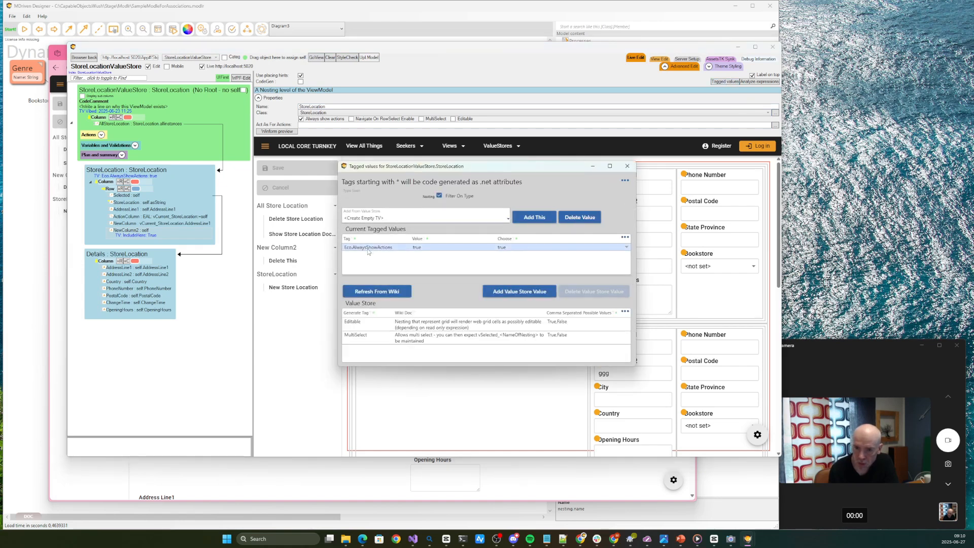
pyautogui.click(627, 166)
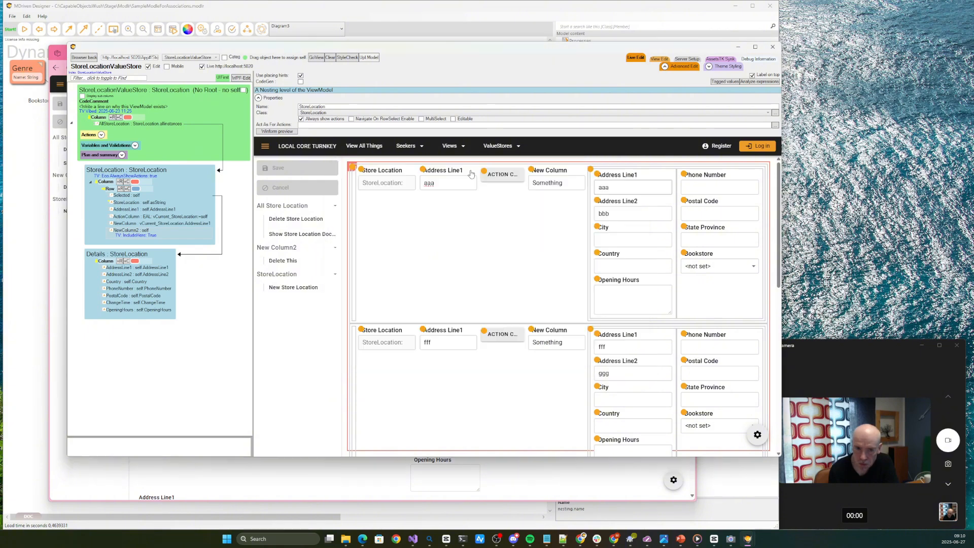
# Check the tagged values of NewColumn2, and switch its Include here option off and on again to compare the layouts
pyautogui.click(133, 231)
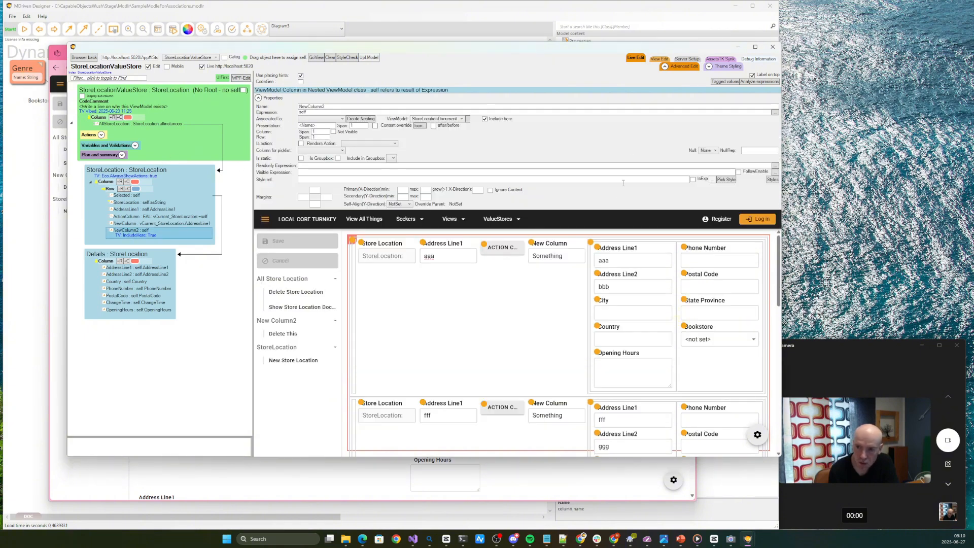
pyautogui.click(725, 81)
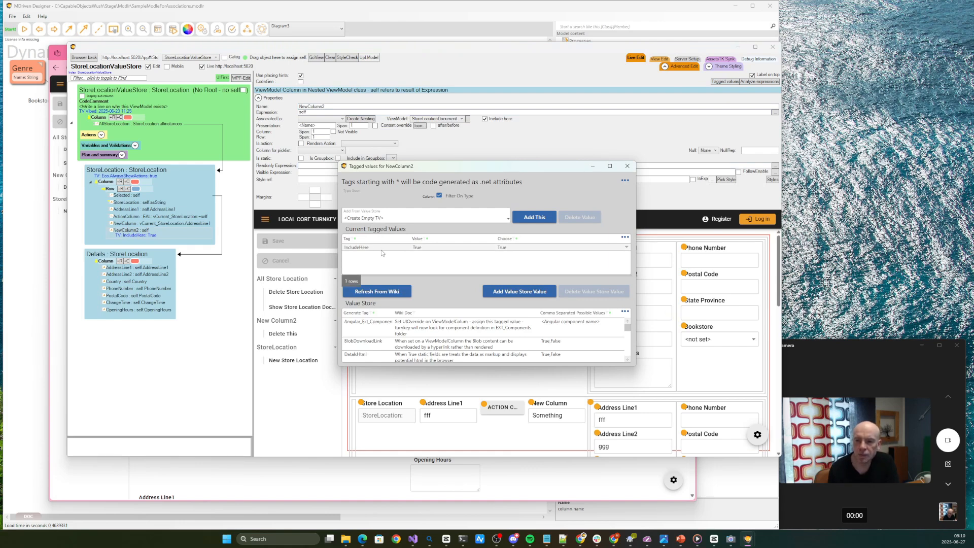
pyautogui.click(629, 167)
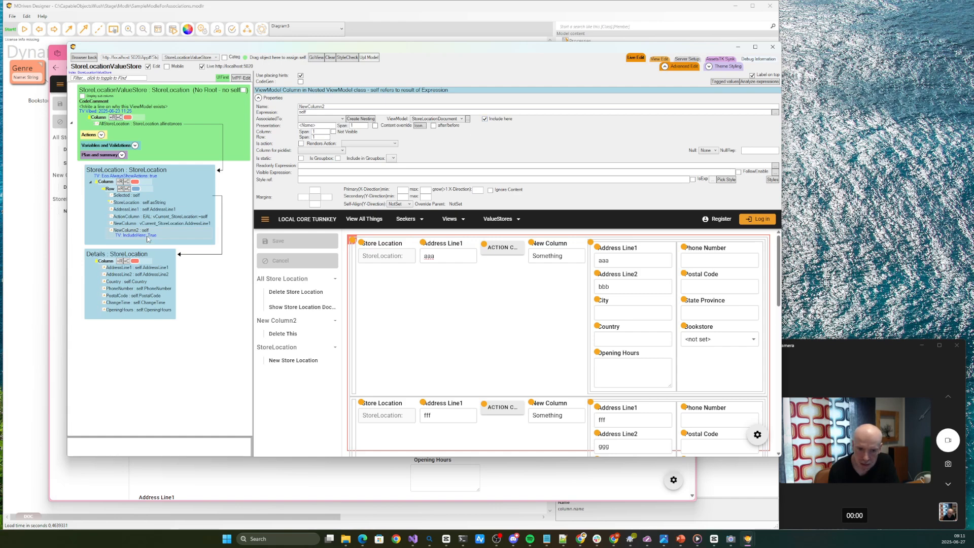
pyautogui.click(494, 120)
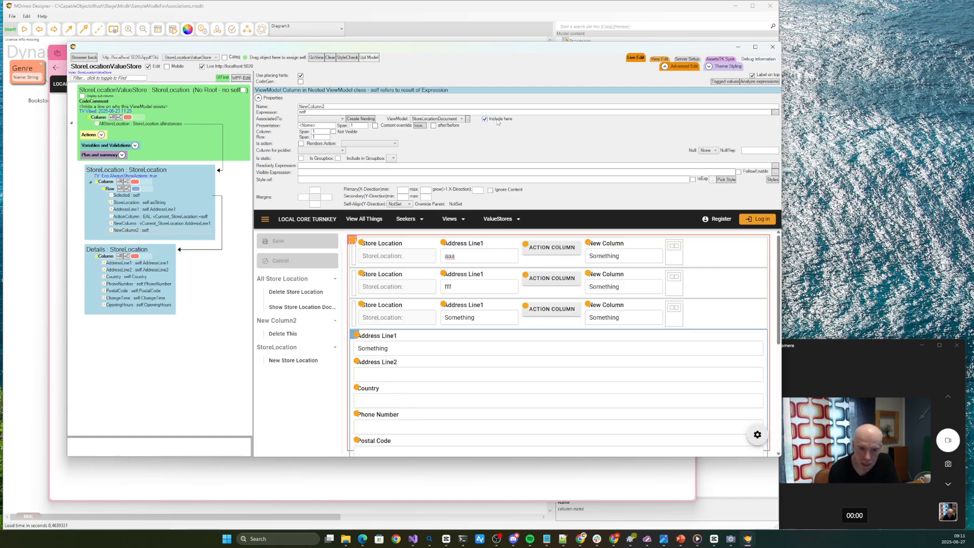
pyautogui.click(495, 120)
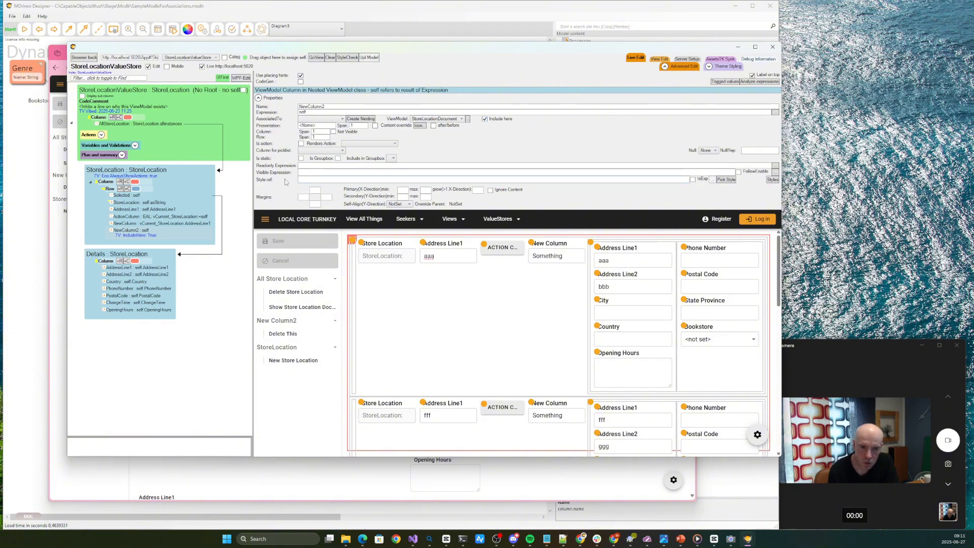
# Turn on Include here for the Selected column associated with Details and review its fields in the row preview
pyautogui.click(137, 196)
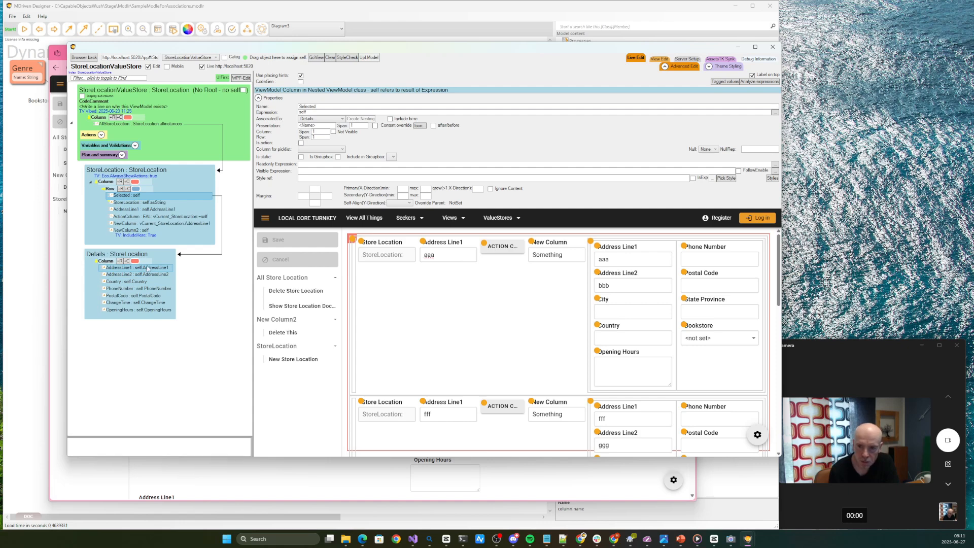
pyautogui.click(410, 120)
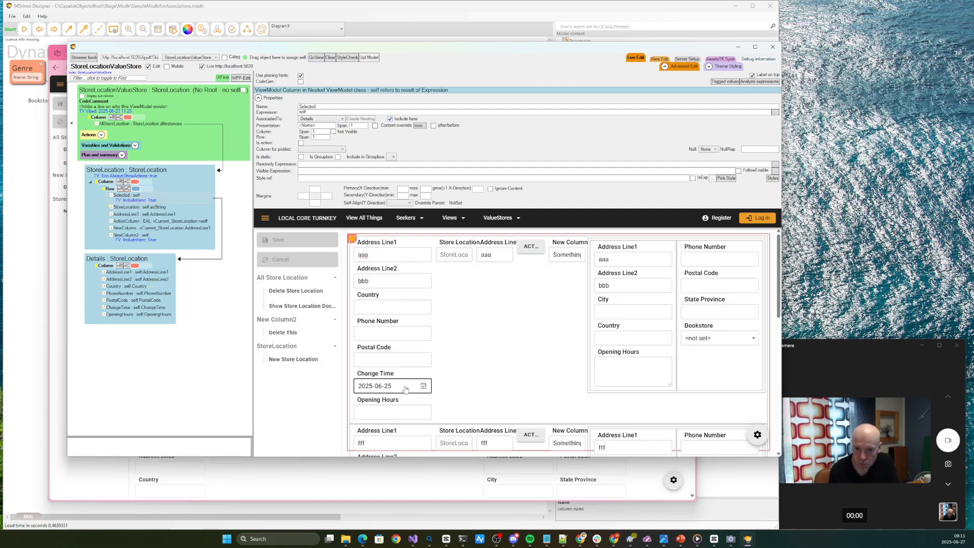
pyautogui.scroll(-2, 405, 390)
pyautogui.scroll(2, 404, 390)
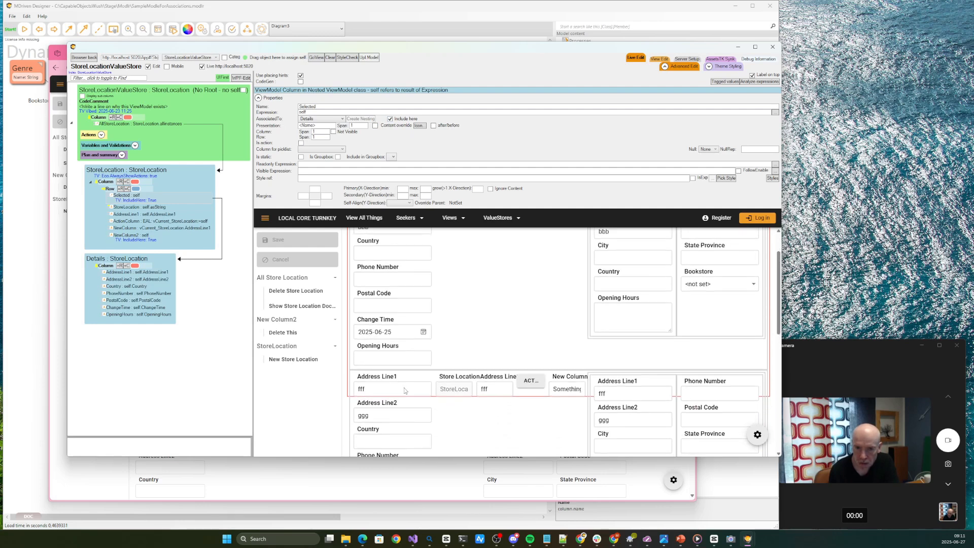
# Move the Selected column below NewColumn2 in the StoreLocation row and review the reordered preview
pyautogui.click(124, 200)
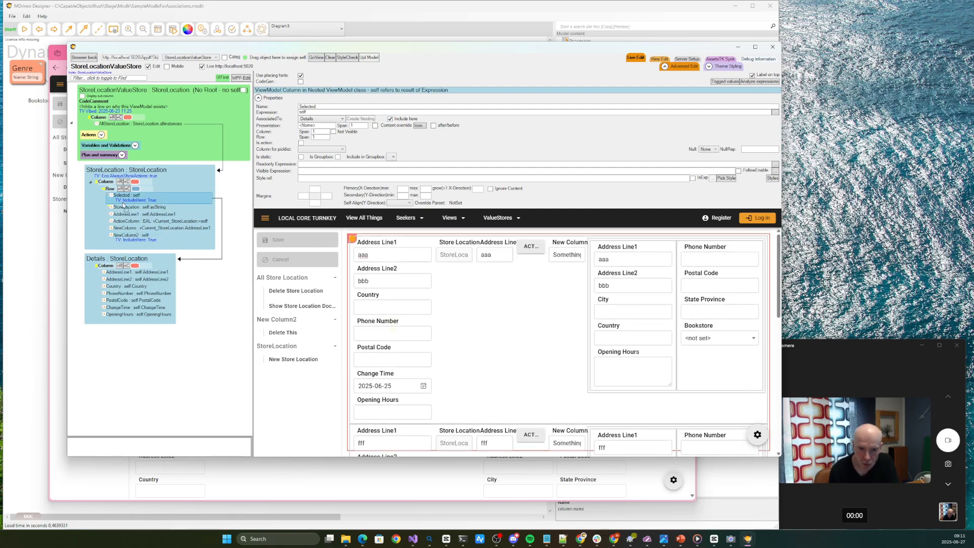
pyautogui.moveTo(123, 237); pyautogui.dragTo(122, 236)
pyautogui.press('Tab')
pyautogui.press('Tab')
pyautogui.press('Tab')
pyautogui.press('Tab')
pyautogui.press('Tab')
pyautogui.press('Tab')
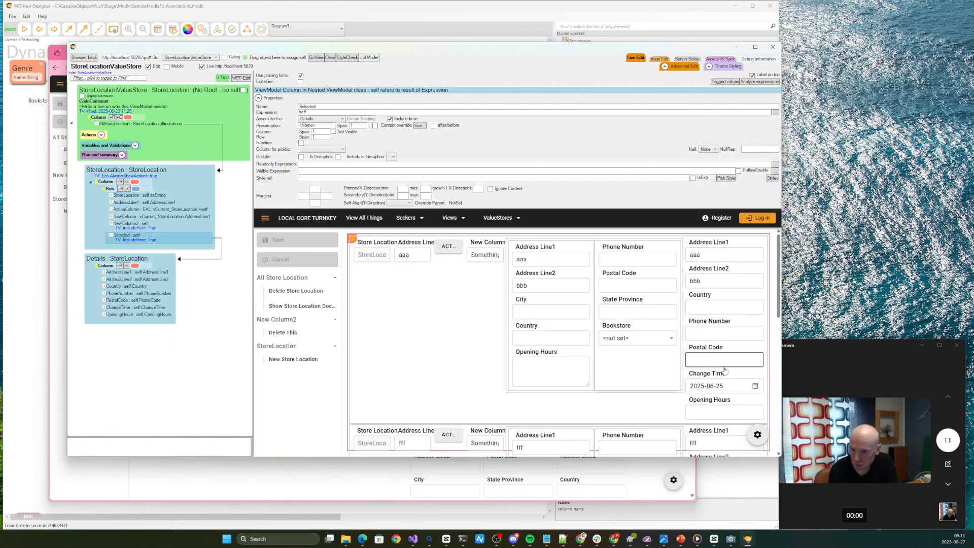
pyautogui.scroll(-1, 724, 401)
pyautogui.scroll(-3, 724, 401)
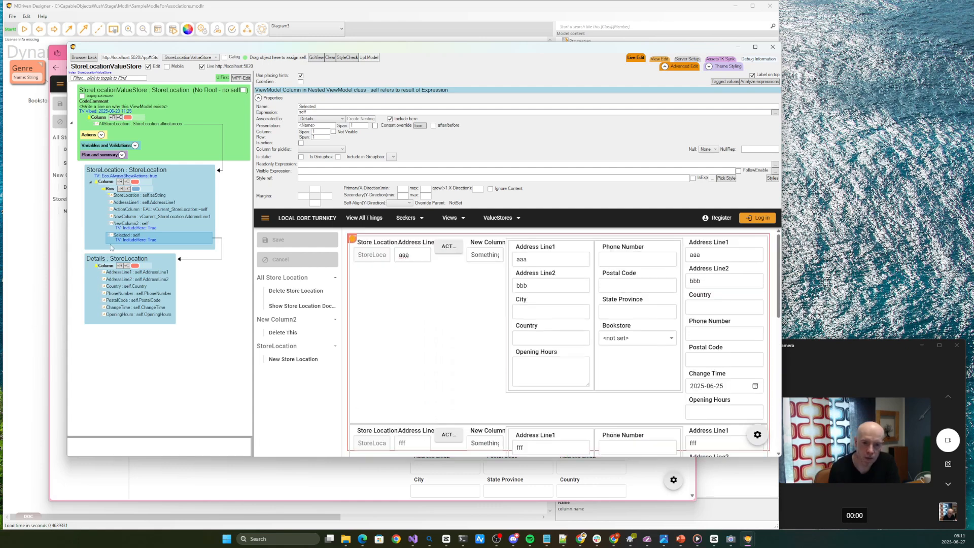
# Open the BookstoreSeeker ViewModel and show the properties of its Bookstore nesting
pyautogui.click(192, 57)
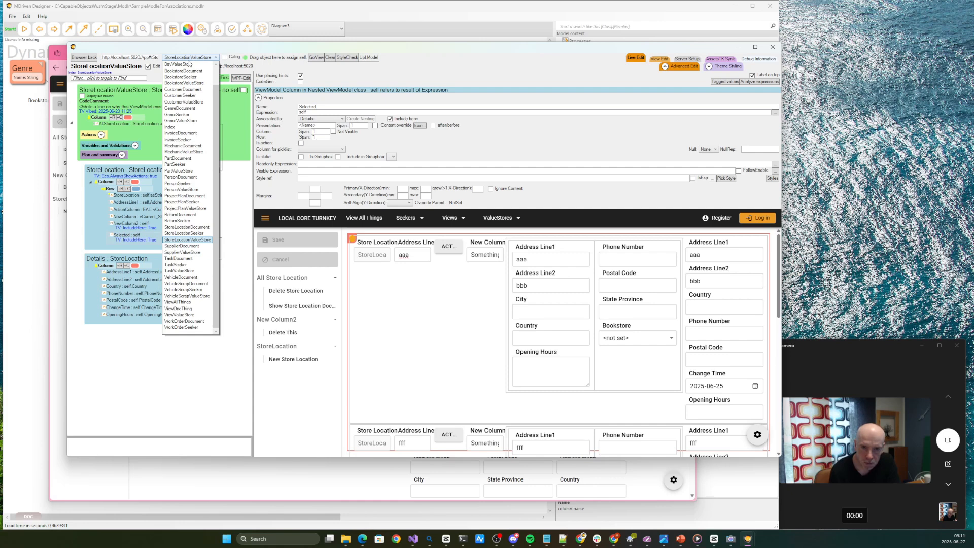
pyautogui.click(179, 233)
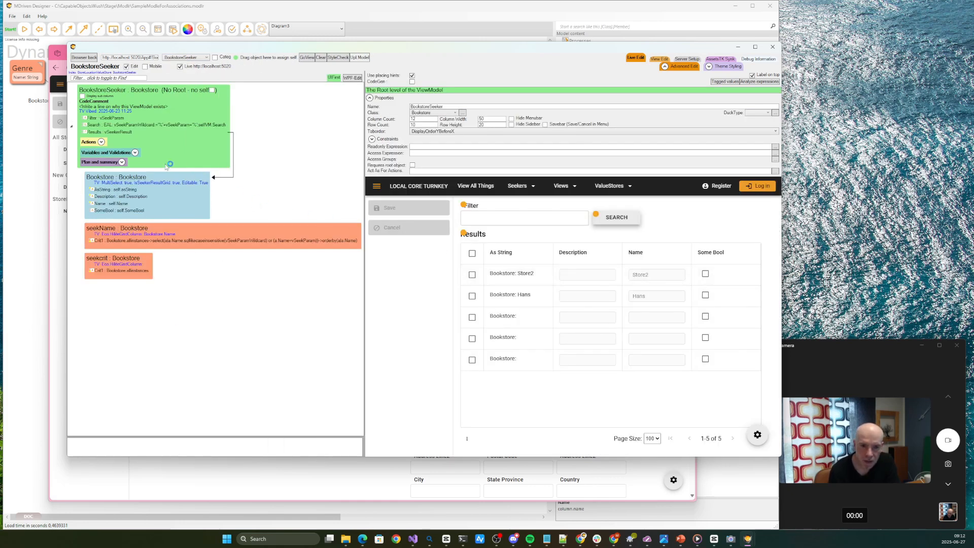
pyautogui.click(131, 180)
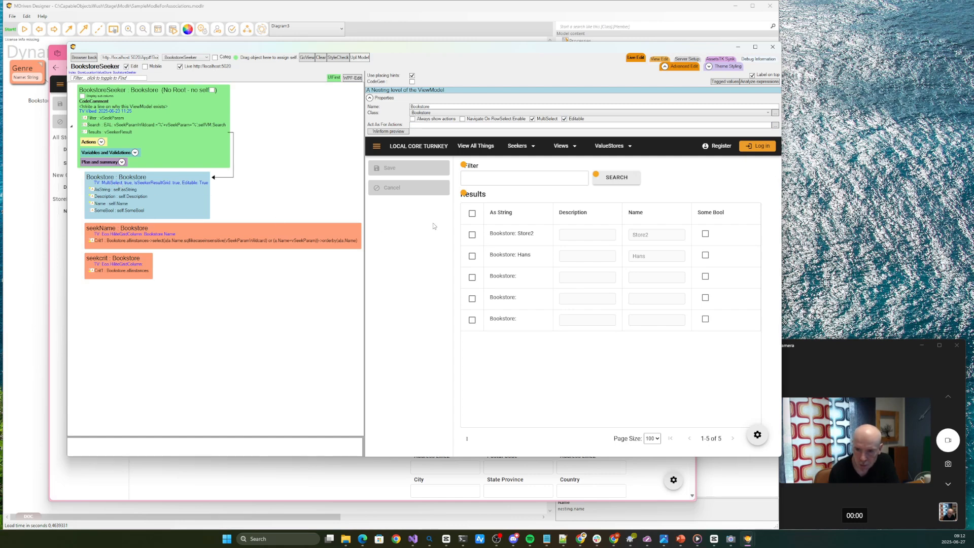
# Select the first, third and fifth bookstores together in the Results grid to test multiple row selection
pyautogui.click(508, 255)
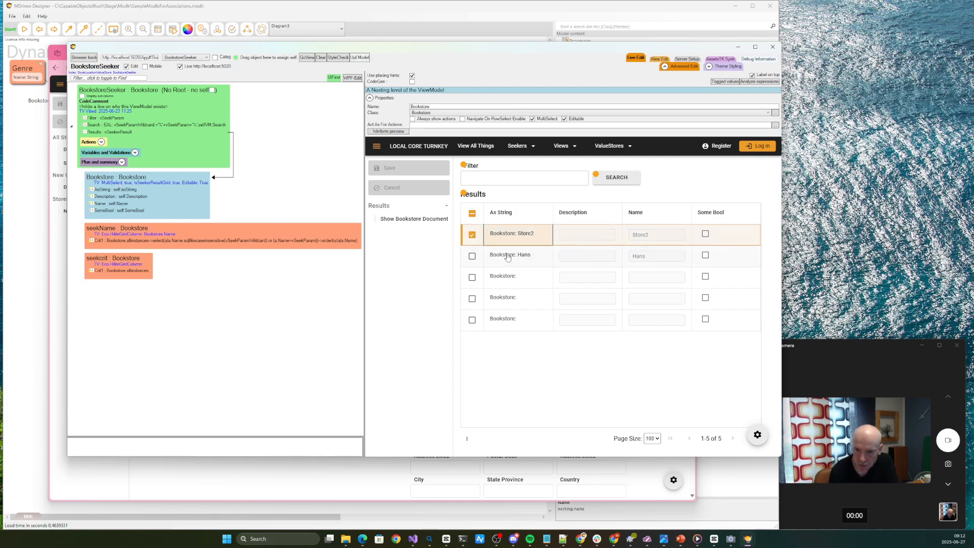
pyautogui.click(507, 277)
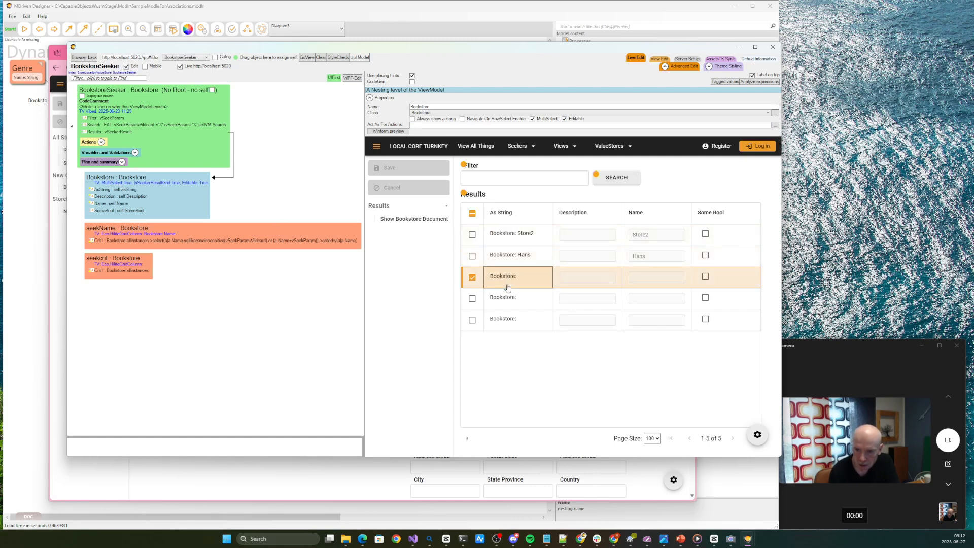
pyautogui.keyDown('ctrl'); pyautogui.click(508, 321); pyautogui.keyUp('ctrl')
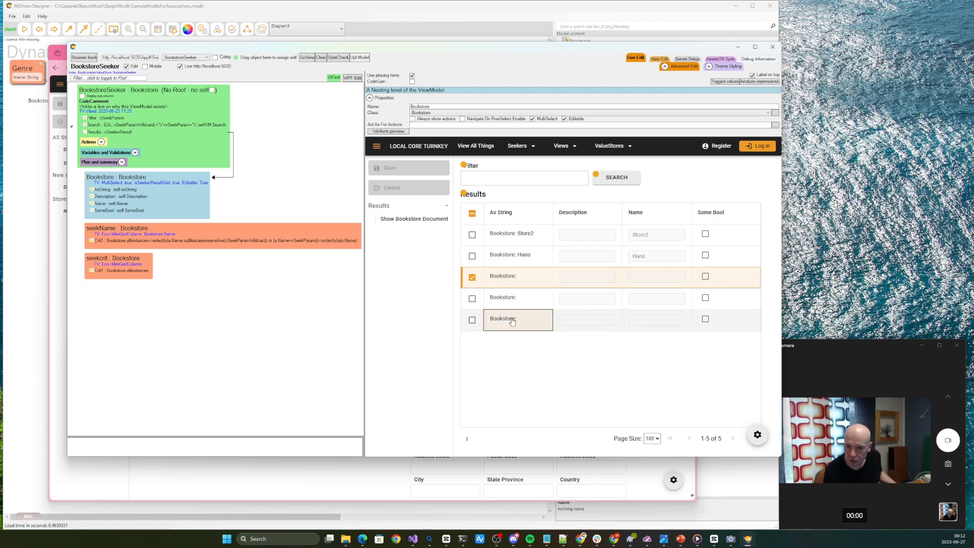
pyautogui.keyDown('ctrl'); pyautogui.click(506, 240); pyautogui.keyUp('ctrl')
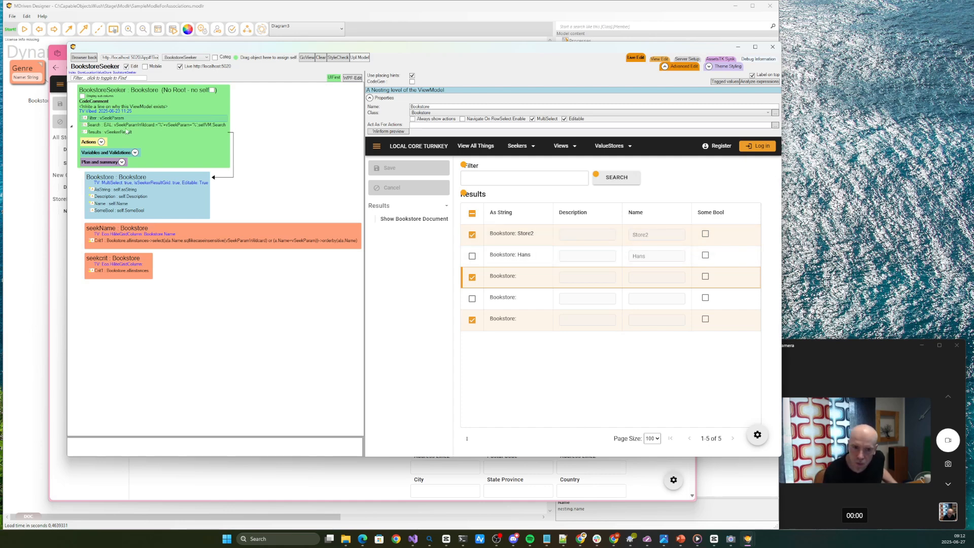
# Turn off MultiSelect on the Bookstore nesting and select different result rows one after another to test single selection
pyautogui.click(545, 119)
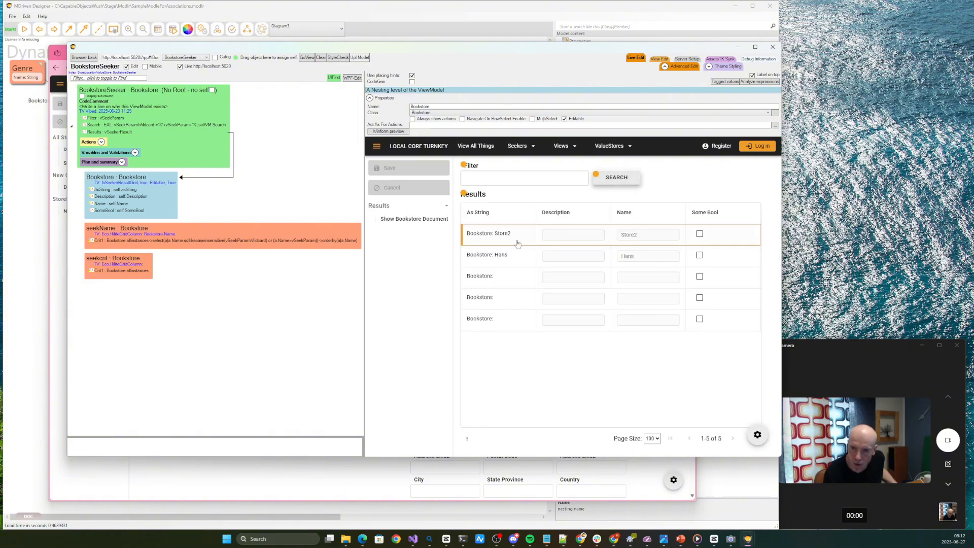
pyautogui.click(495, 278)
pyautogui.click(505, 256)
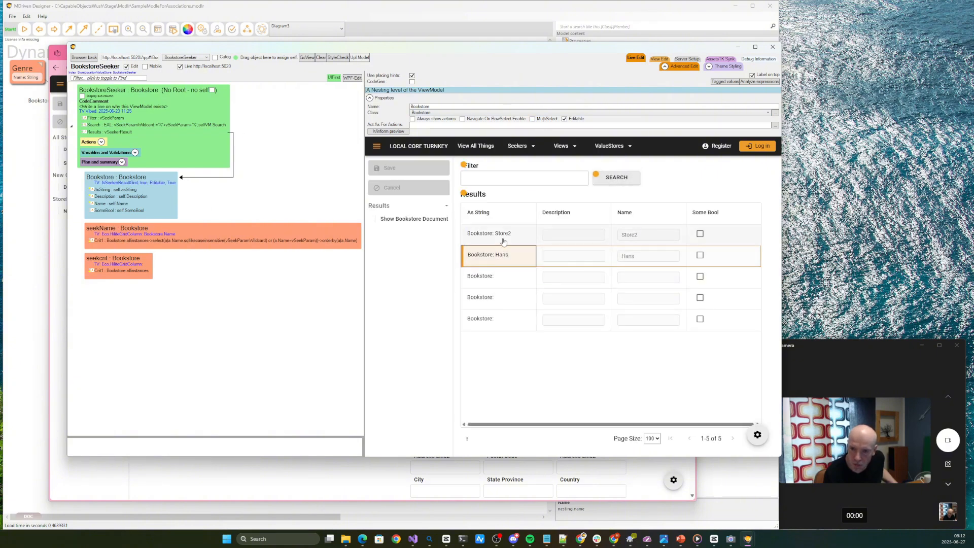
pyautogui.click(502, 239)
pyautogui.click(503, 276)
pyautogui.click(505, 242)
pyautogui.moveTo(506, 243); pyautogui.dragTo(564, 300)
pyautogui.click(519, 277)
pyautogui.click(513, 259)
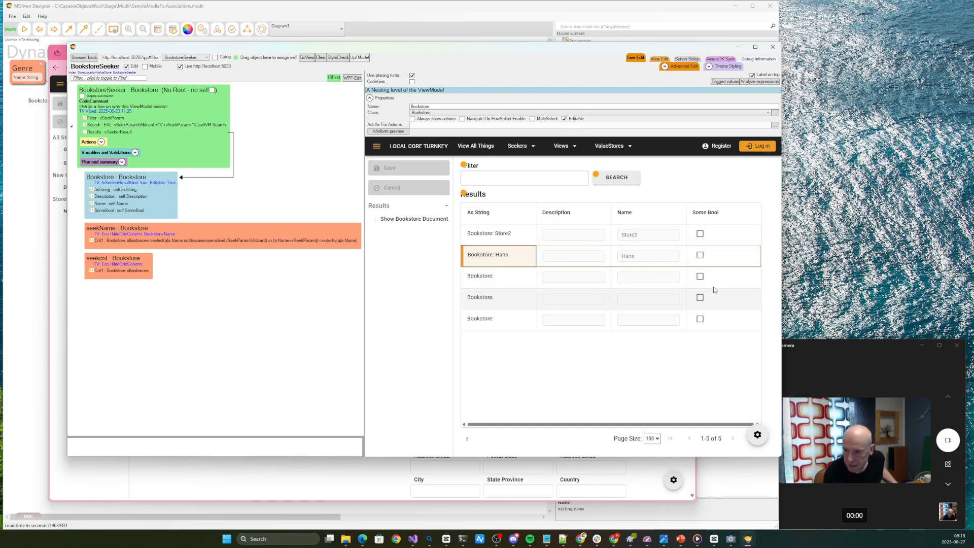
# Tick Some Bool for the second and third bookstores in the Results grid and save the changes
pyautogui.click(701, 255)
pyautogui.click(700, 277)
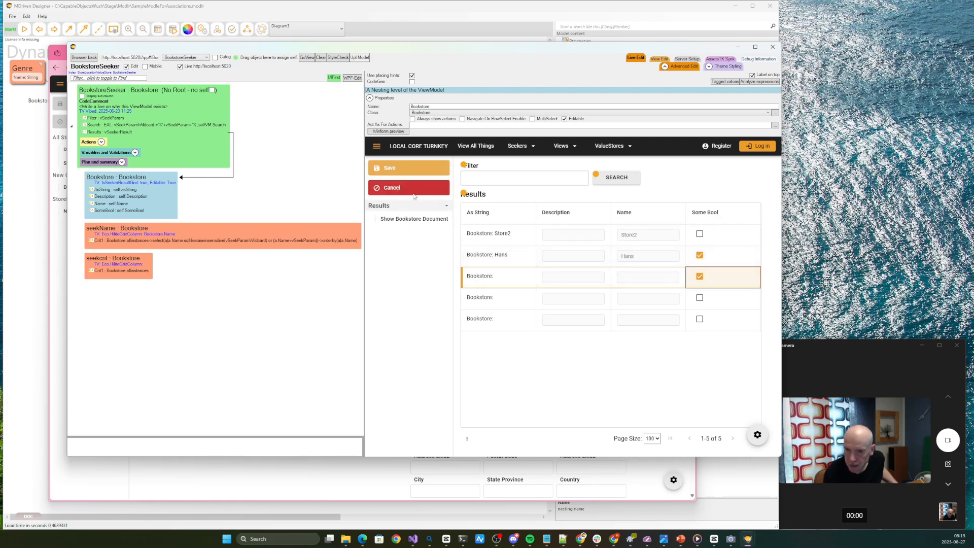
pyautogui.click(397, 173)
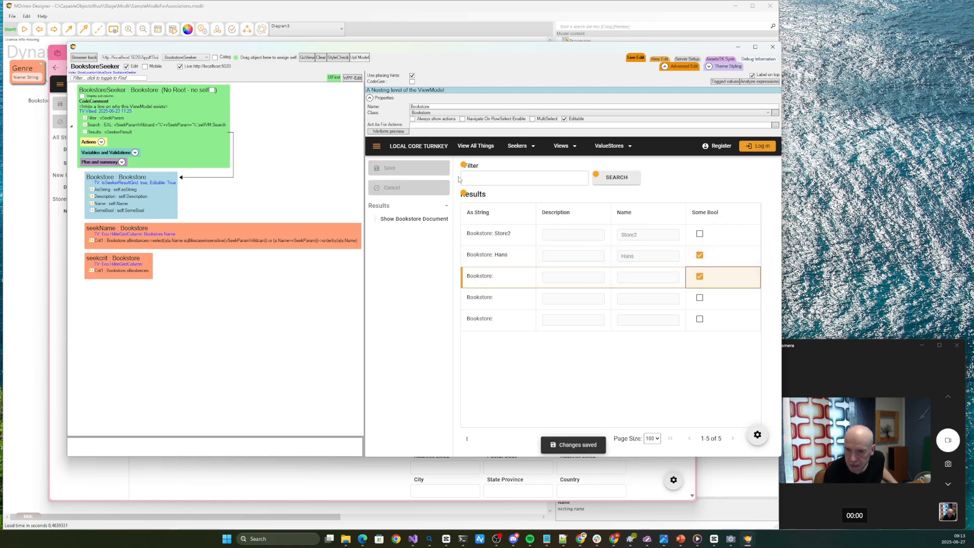
# Test the Results grid with Editable turned off, and enable both Editable and MultiSelect on the Bookstore nesting
pyautogui.click(576, 120)
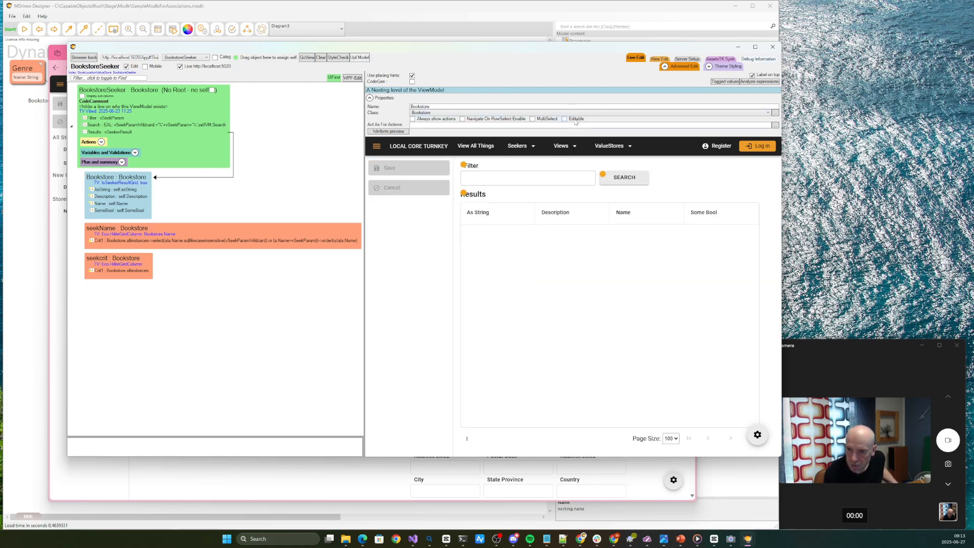
pyautogui.click(618, 175)
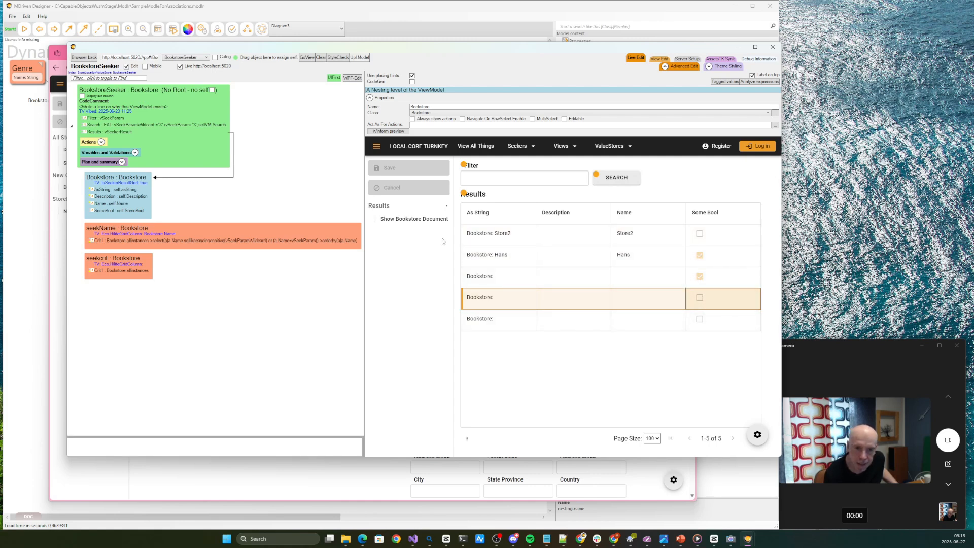
pyautogui.click(575, 119)
pyautogui.click(548, 120)
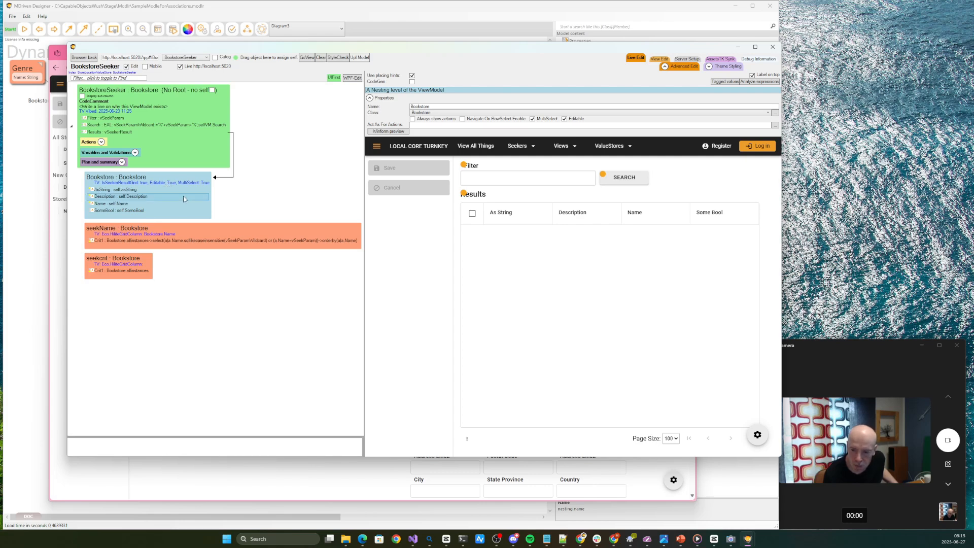
# Switch to the Notepad topic list, extend the highlight to topic 3 about live edit, and return to MDriven Designer
pyautogui.hotkey('alt', 'Tab')
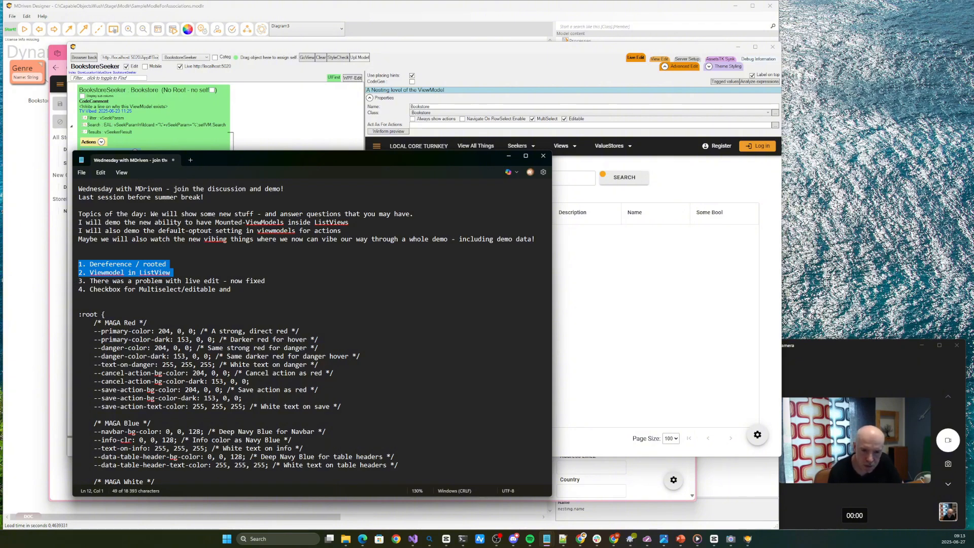
pyautogui.hotkey('shift', 'Down')
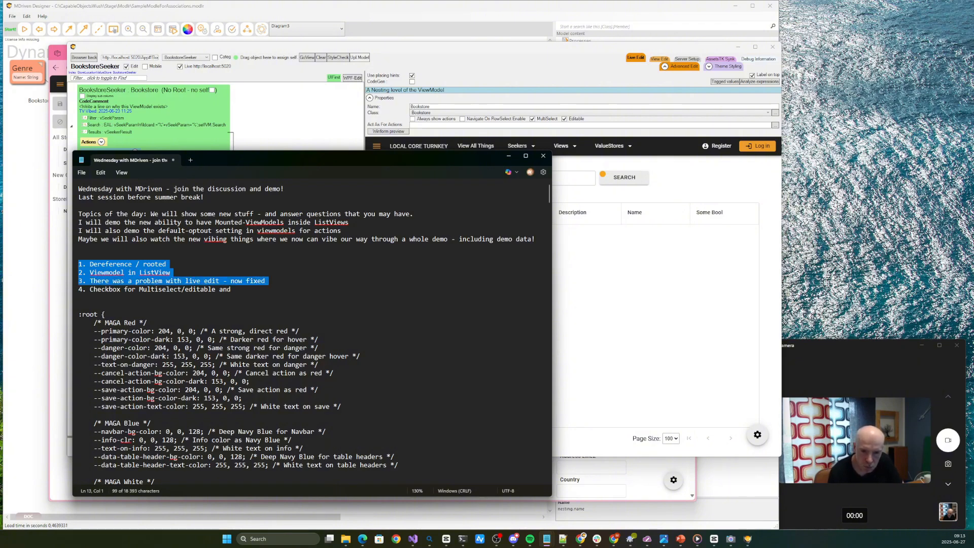
pyautogui.click(659, 279)
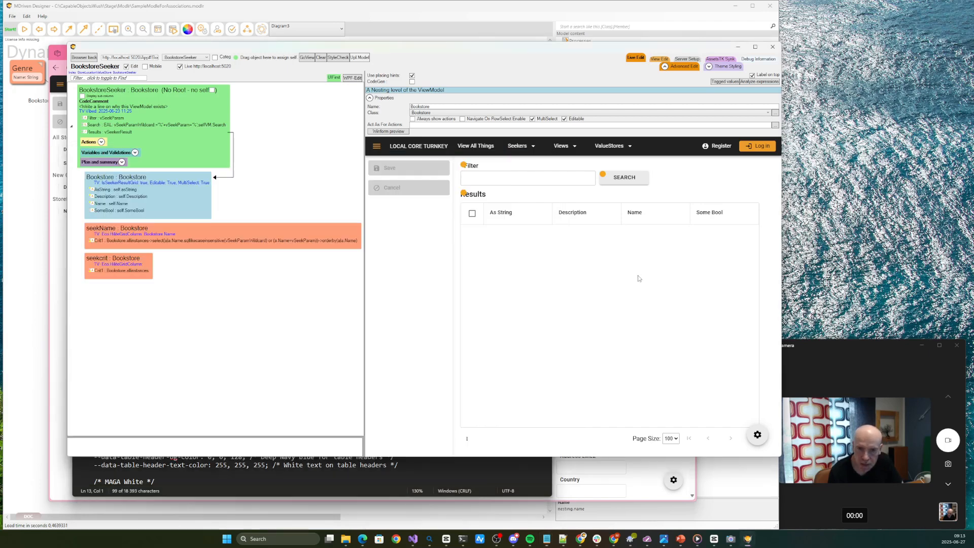
# Move Description above AsString in the Bookstore nesting to test live edit, and move AsString back to first place
pyautogui.click(114, 199)
pyautogui.moveTo(118, 191); pyautogui.dragTo(118, 190)
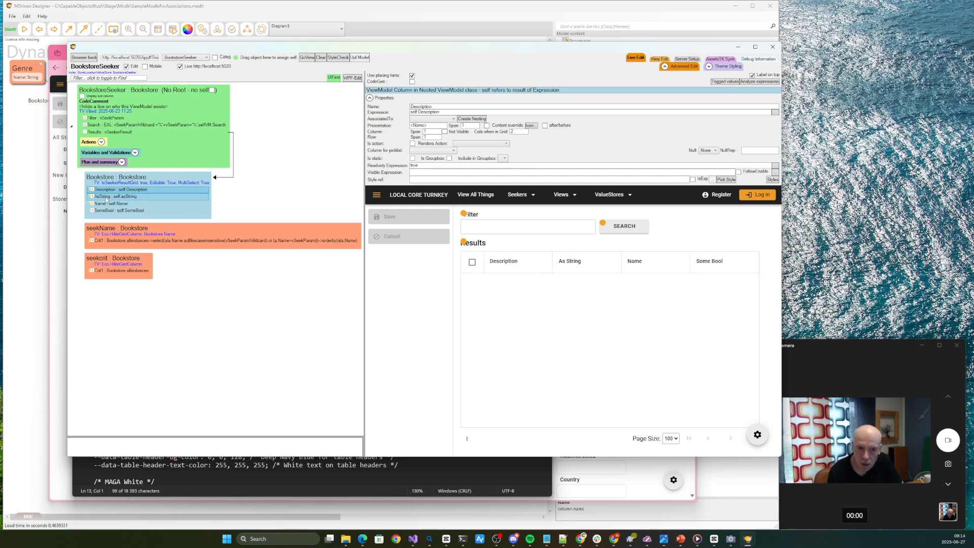
pyautogui.moveTo(105, 198); pyautogui.dragTo(105, 191)
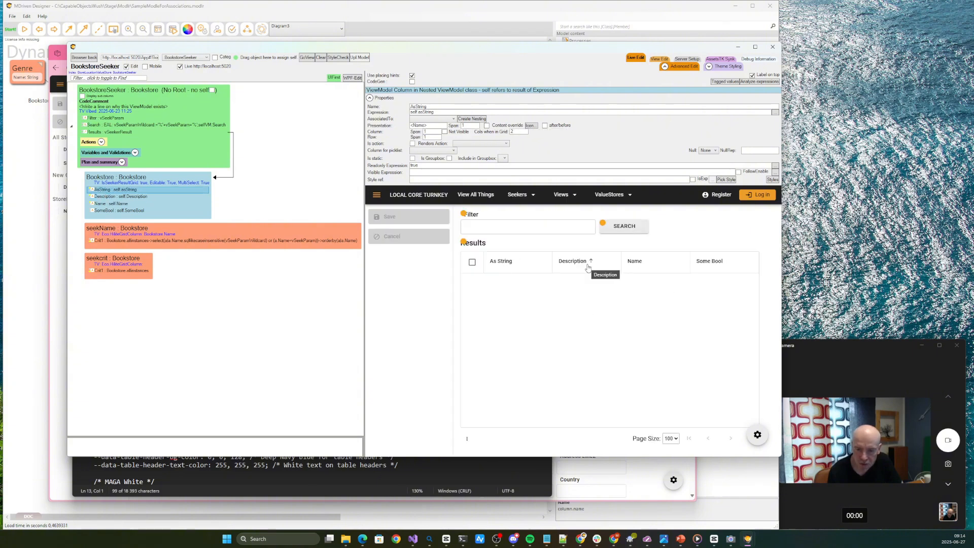
# Switch to the Notepad topic list and highlight the fourth topic about the Multiselect/editable checkbox
pyautogui.click(251, 479)
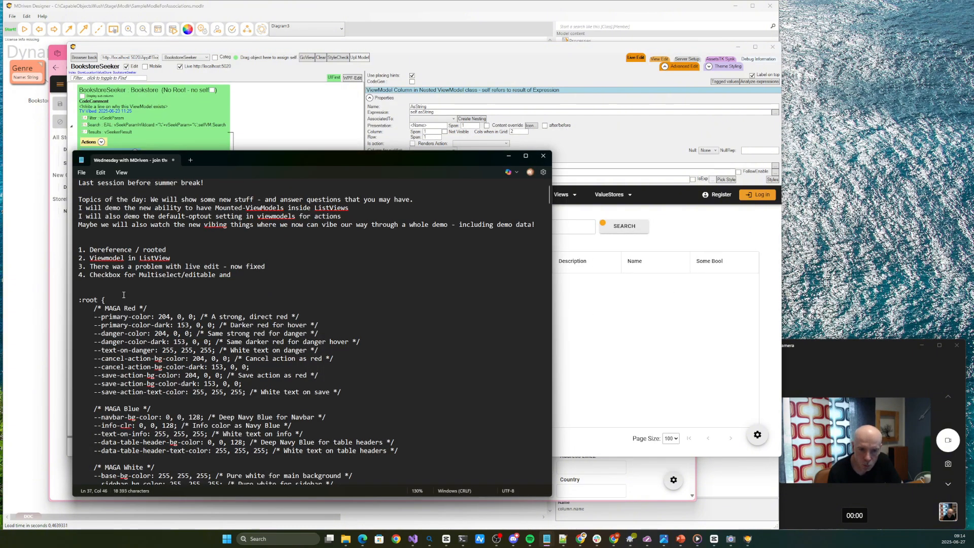
pyautogui.click(136, 275)
pyautogui.moveTo(91, 277); pyautogui.dragTo(226, 280)
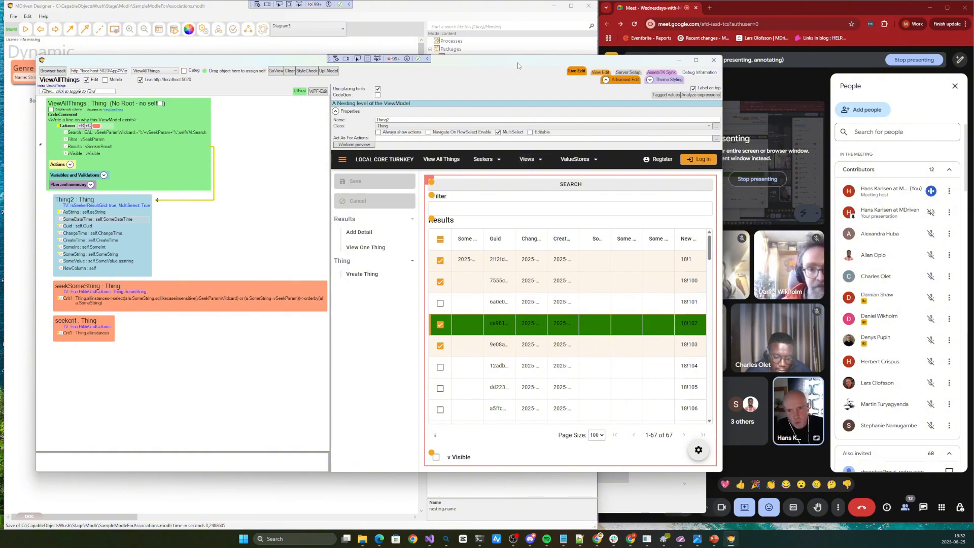
# Bring the main model window forward and add a new diagram under Diagrams in the model tree
pyautogui.moveTo(518, 63); pyautogui.dragTo(513, 79)
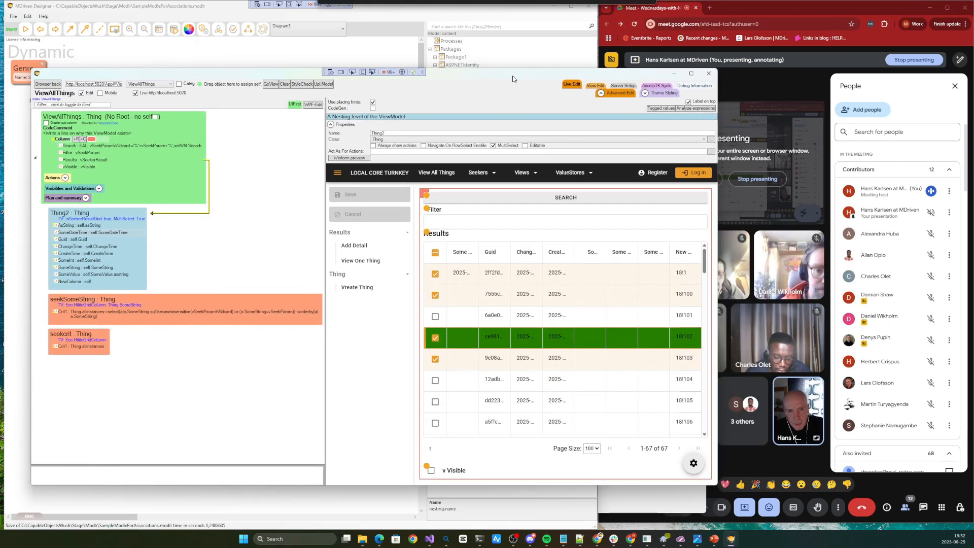
pyautogui.click(324, 57)
pyautogui.click(451, 75)
pyautogui.rightClick(451, 78)
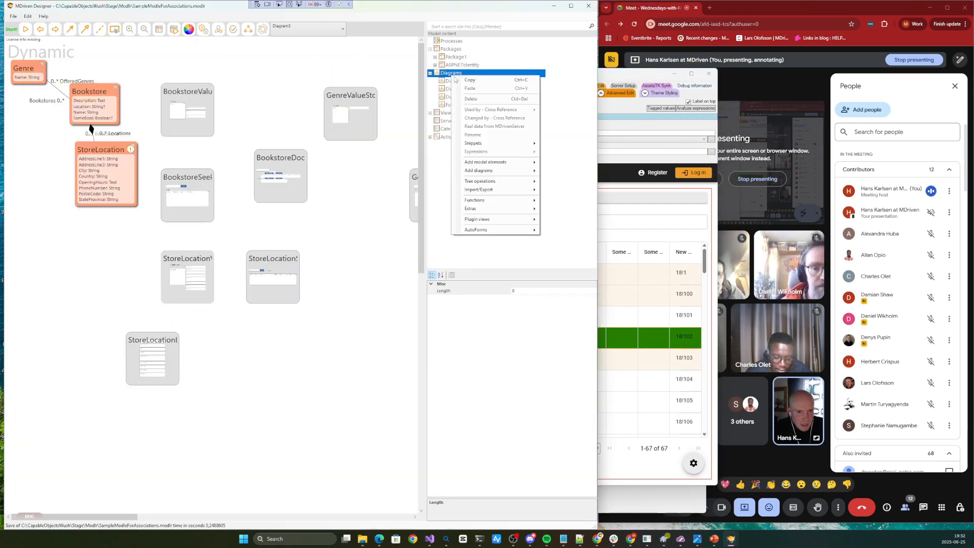
pyautogui.click(455, 109)
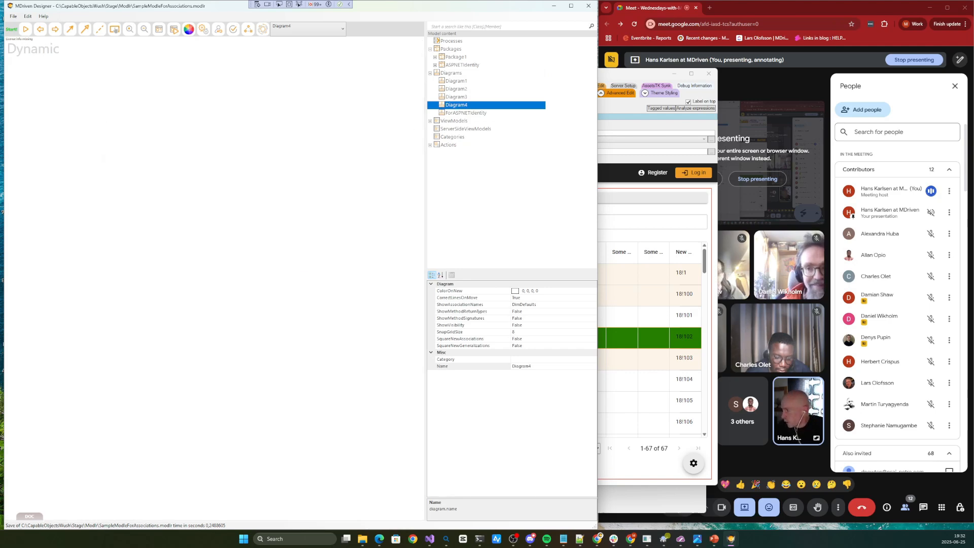
# Open the Vibe information window for the new diagram and place it over the empty canvas
pyautogui.rightClick(74, 90)
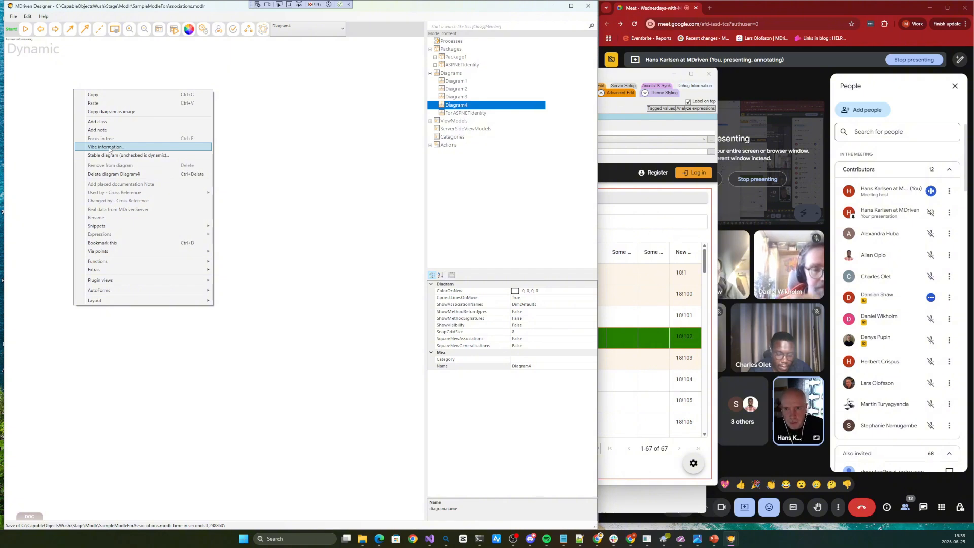
pyautogui.click(40, 125)
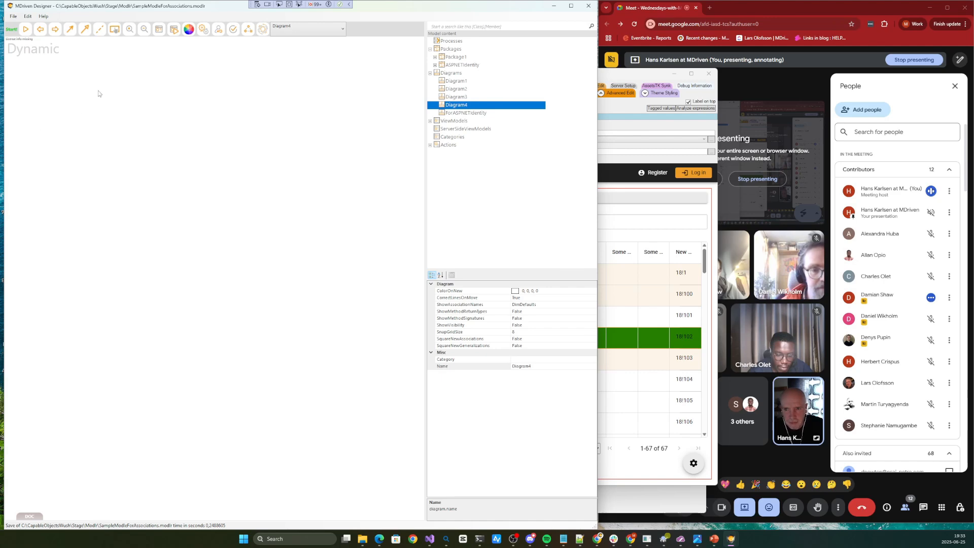
pyautogui.rightClick(71, 111)
pyautogui.click(103, 168)
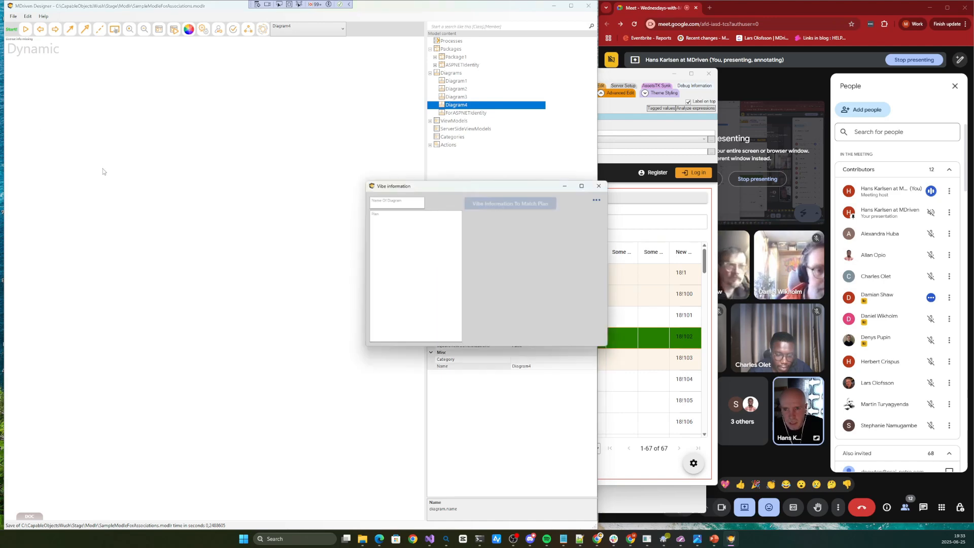
pyautogui.moveTo(417, 190); pyautogui.dragTo(196, 154)
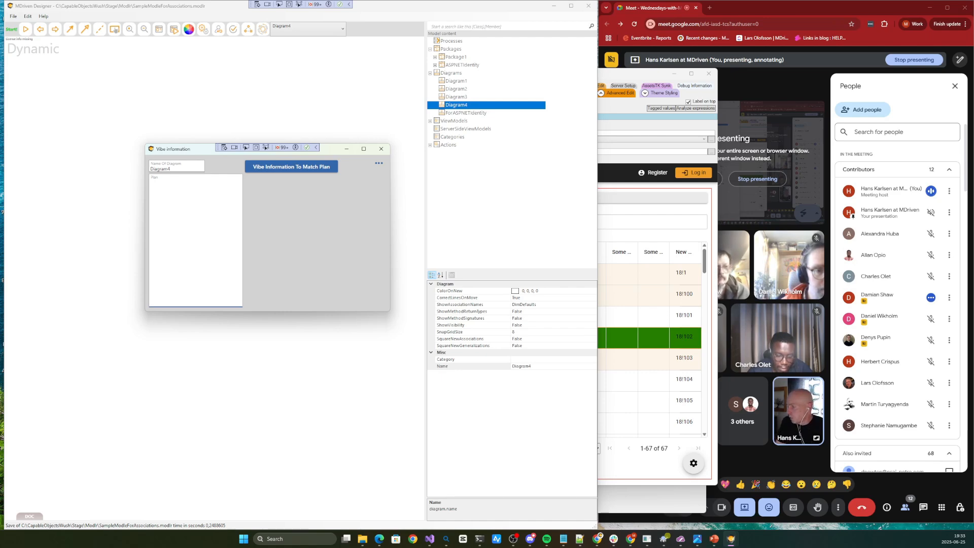
# Switch to Edge, open a new browser window and start a Microsoft Copilot chat
pyautogui.hotkey('alt', 'Tab')
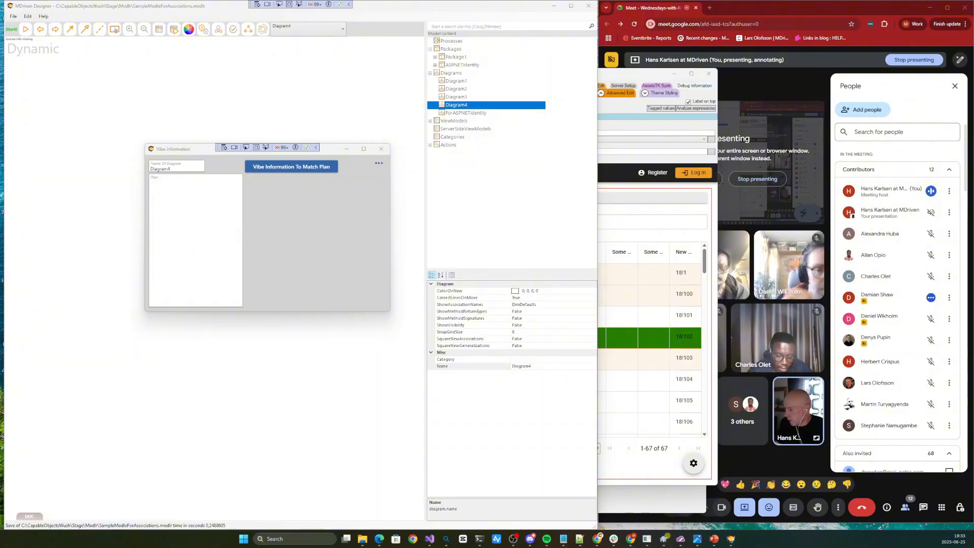
pyautogui.hotkey('ctrl', 'n')
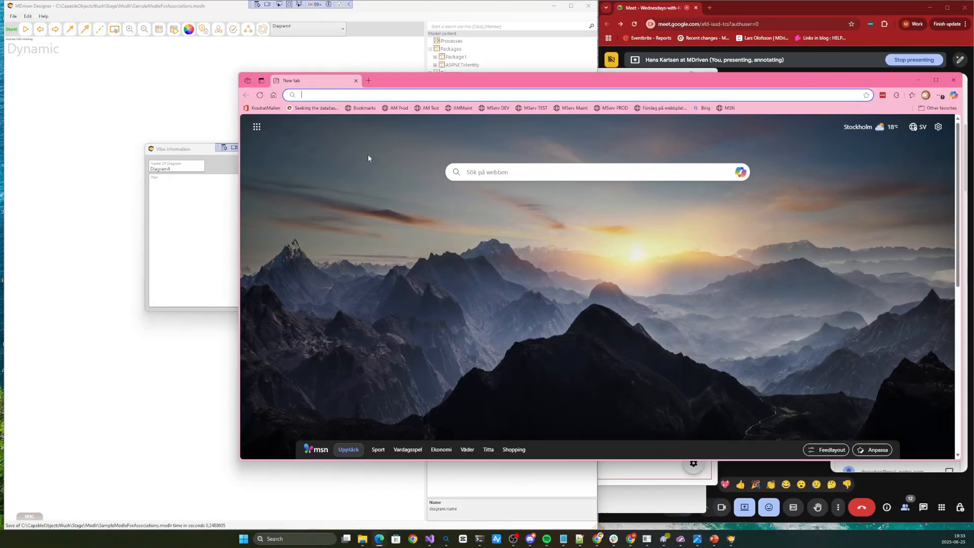
pyautogui.click(740, 172)
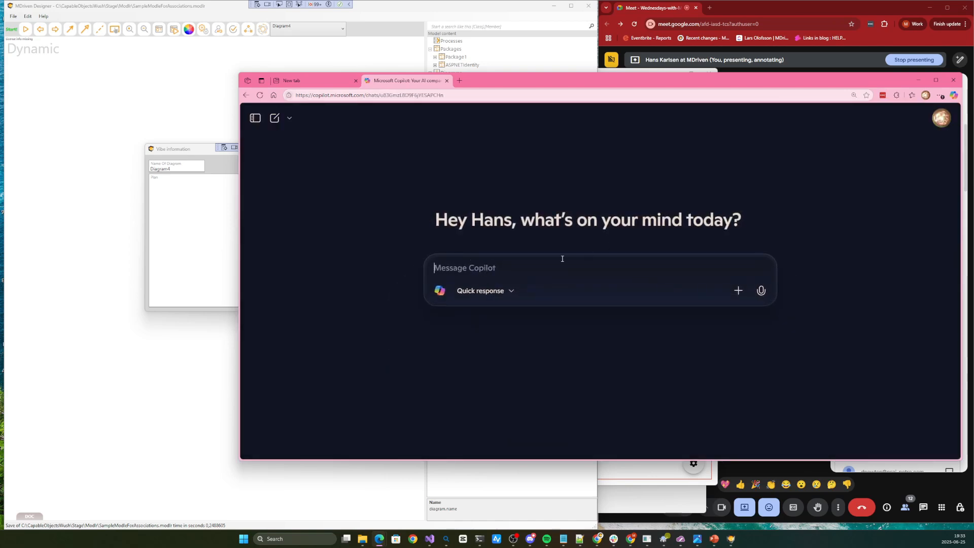
# Ask Copilot to "Make up some requirements for a system that AutoRepair shop and part stuff"
pyautogui.write('Ma')
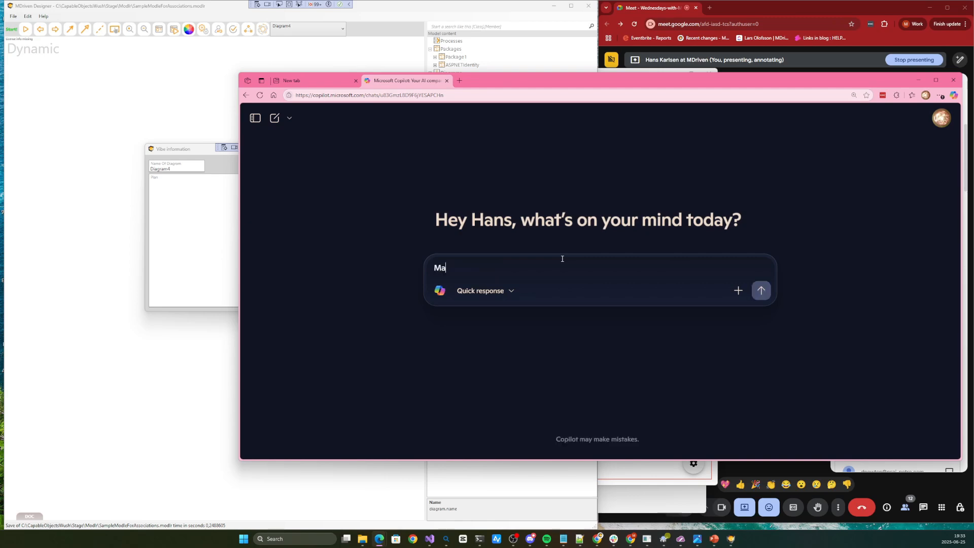
pyautogui.write('ke up so')
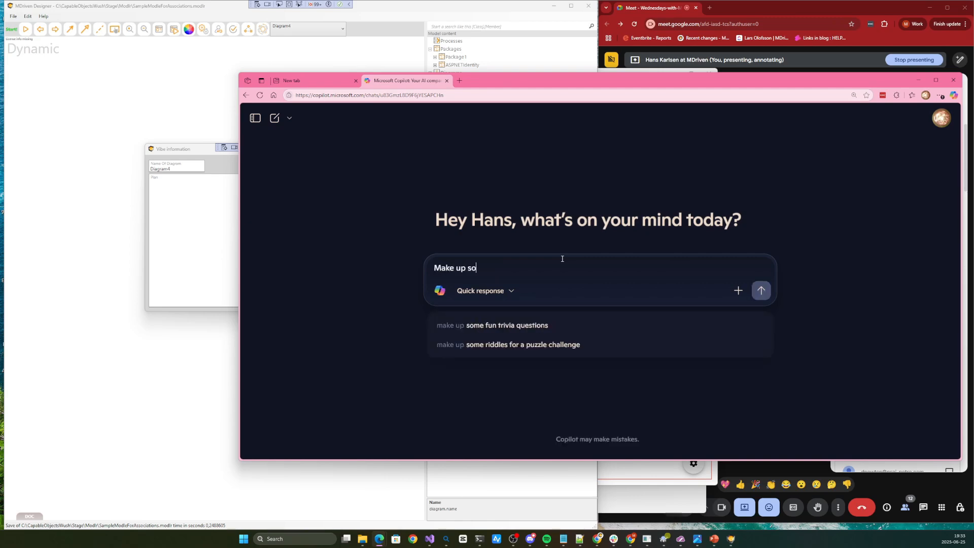
pyautogui.write('me requir')
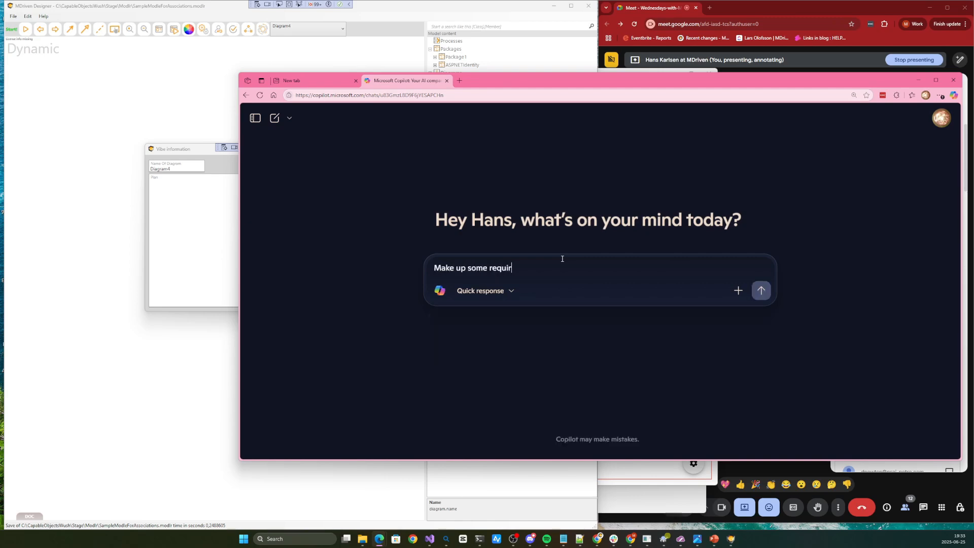
pyautogui.write('ements for a system that Auto')
pyautogui.write('Repair shop and par')
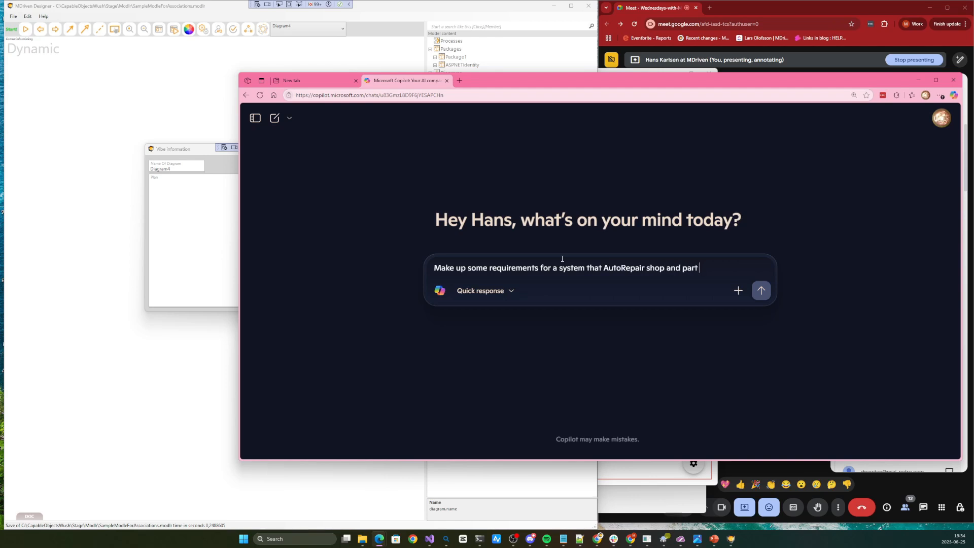
pyautogui.write('tuff')
pyautogui.press('Return')
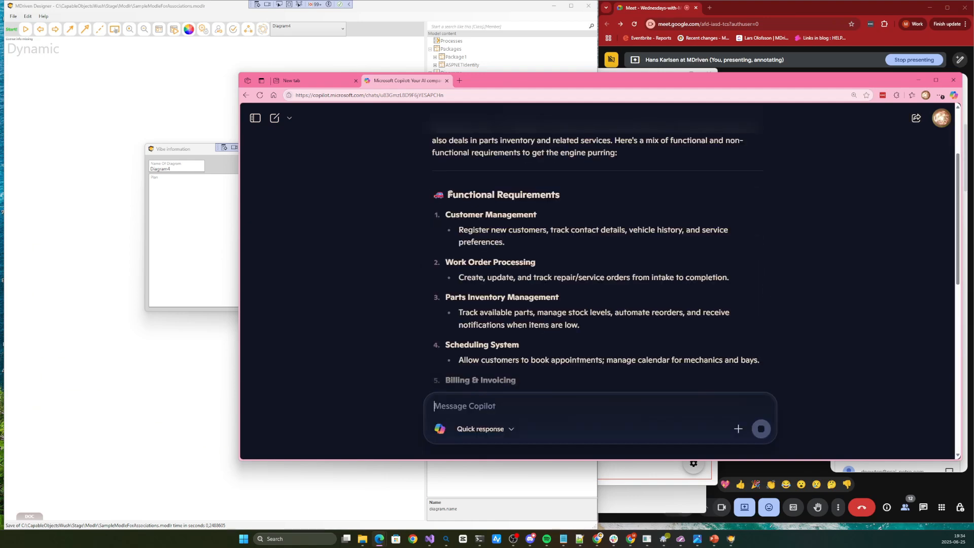
# Copy Copilot's functional requirements through Warranty & Return Handling and paste them into the Plan of the Vibe information window
pyautogui.moveTo(448, 195); pyautogui.dragTo(581, 299)
pyautogui.scroll(-4, 581, 300)
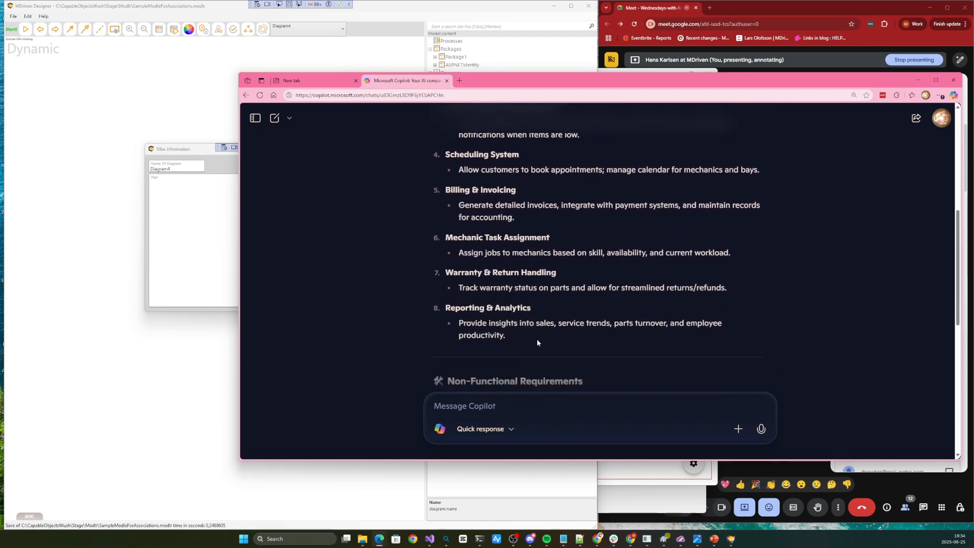
pyautogui.click(194, 231)
pyautogui.hotkey('ctrl', 'v')
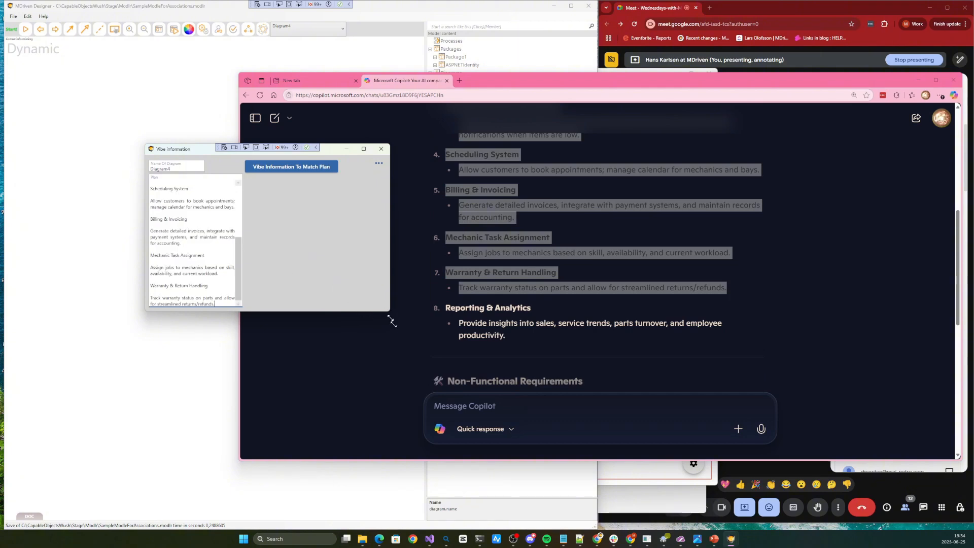
# Enlarge the Vibe information window, generate the model information to match the plan, and close the window
pyautogui.moveTo(389, 312); pyautogui.dragTo(540, 371)
pyautogui.click(277, 163)
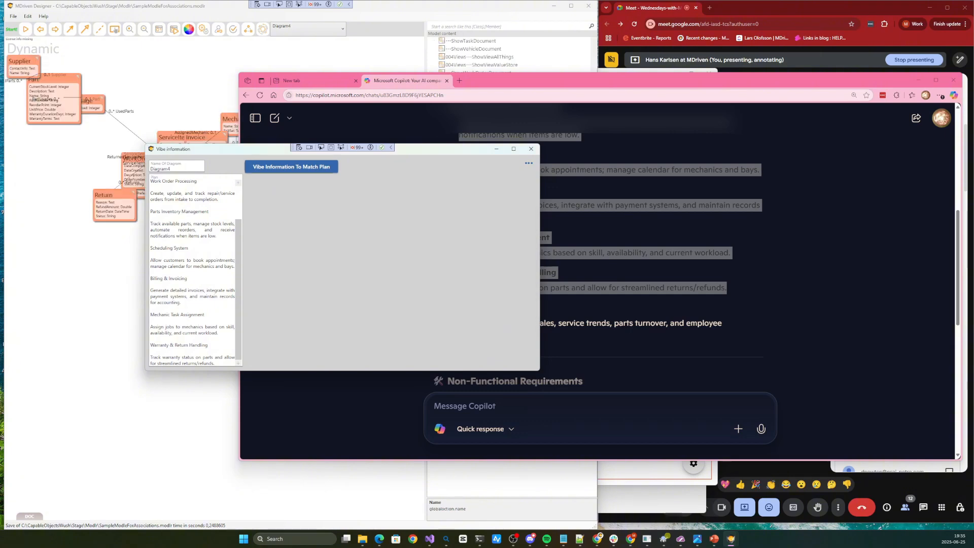
pyautogui.moveTo(406, 152); pyautogui.dragTo(364, 212)
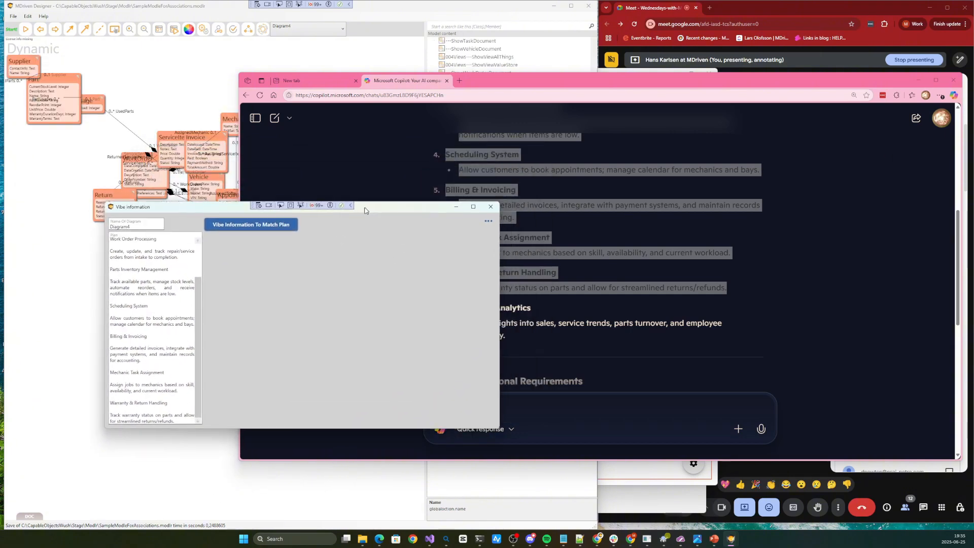
pyautogui.click(489, 208)
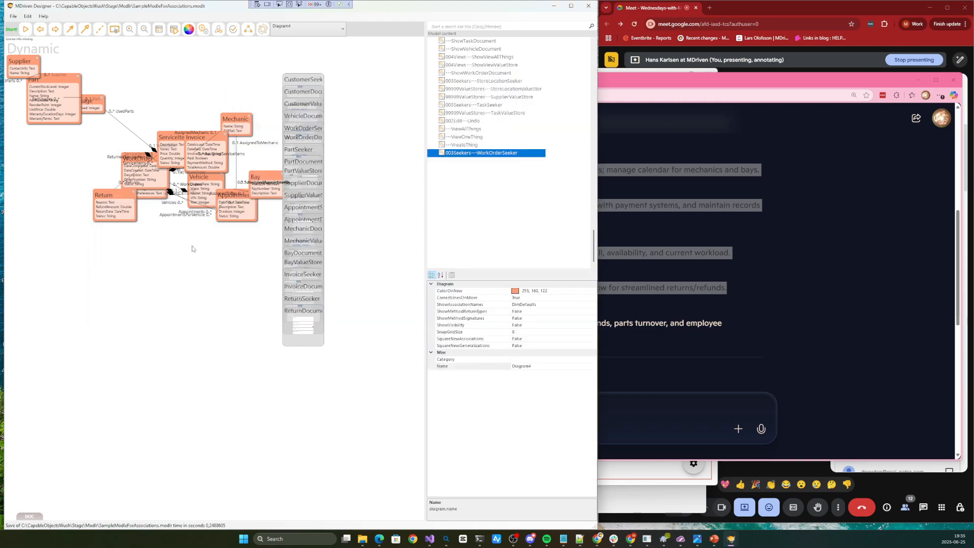
# Apply the Layout Expand To Avoid Collisions command to spread out the generated classes and ViewModels on the diagram
pyautogui.rightClick(182, 235)
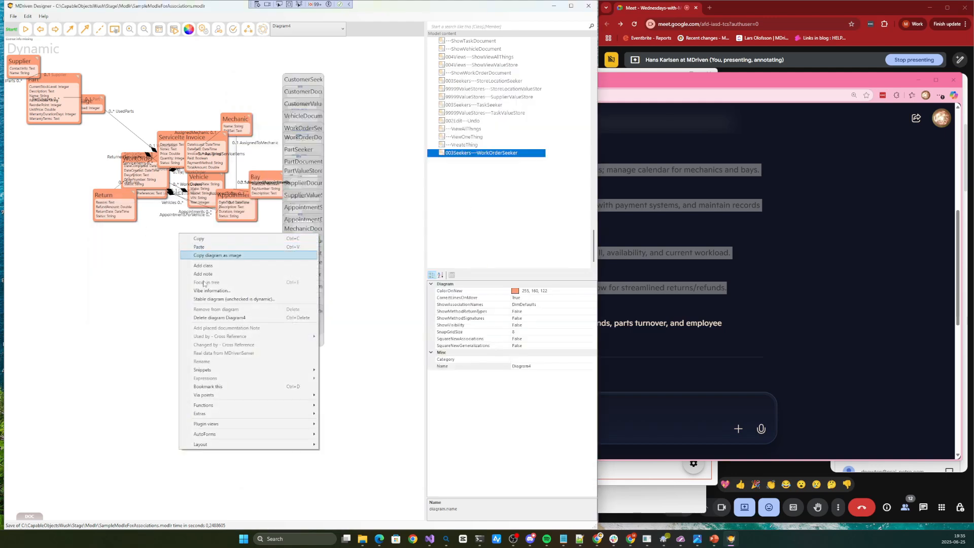
pyautogui.moveTo(221, 445)
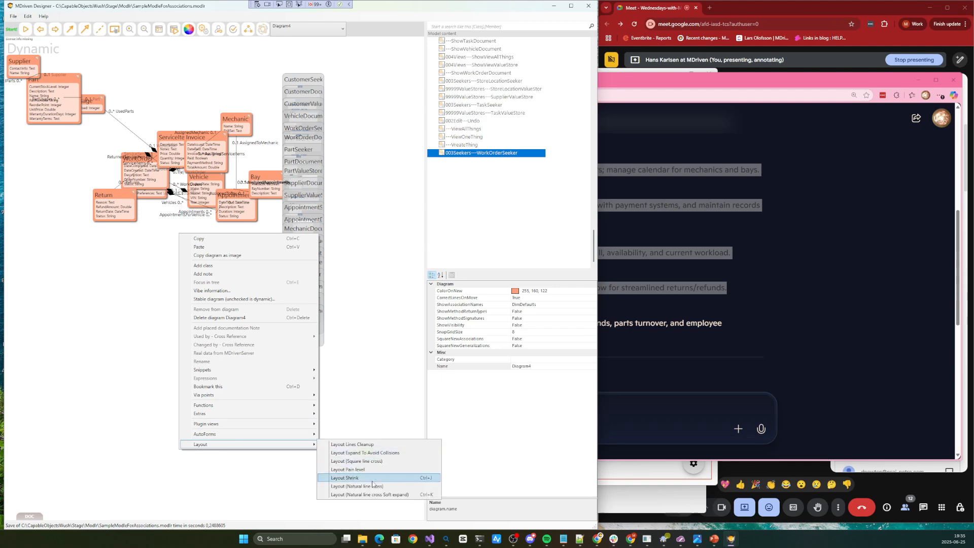
pyautogui.click(365, 453)
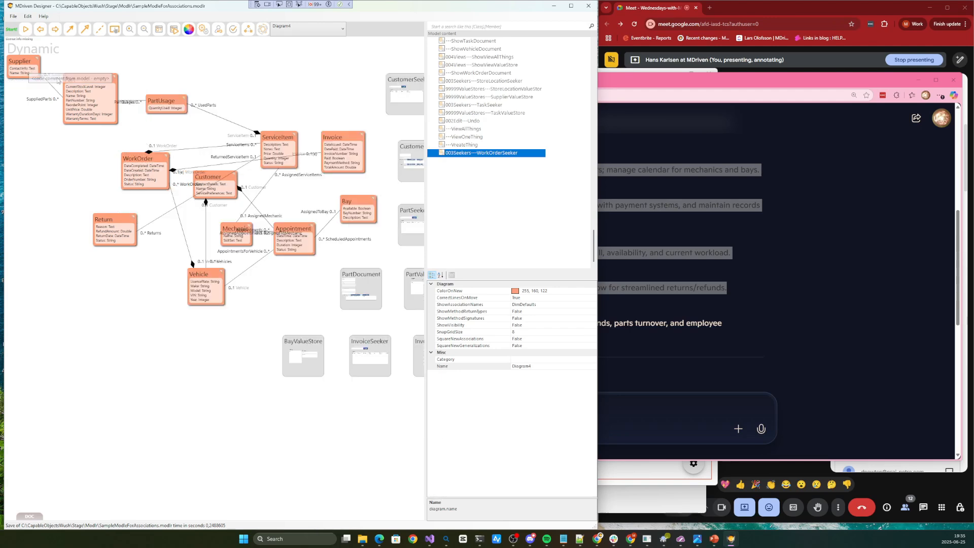
# Move the ServiceItem class slightly upward and the Invoice class to the left of WorkOrder, just above Return
pyautogui.click(283, 135)
pyautogui.moveTo(282, 136); pyautogui.dragTo(286, 114)
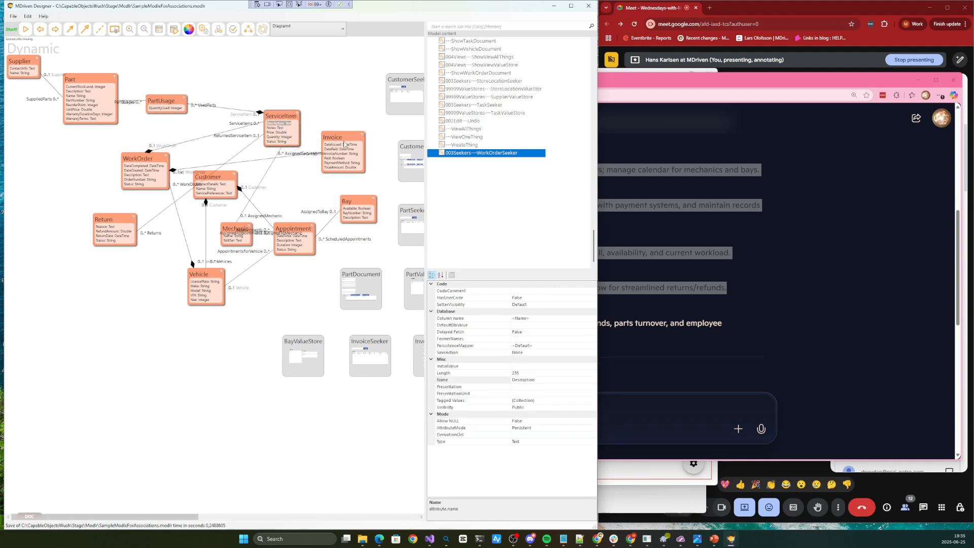
pyautogui.moveTo(345, 144); pyautogui.dragTo(80, 190)
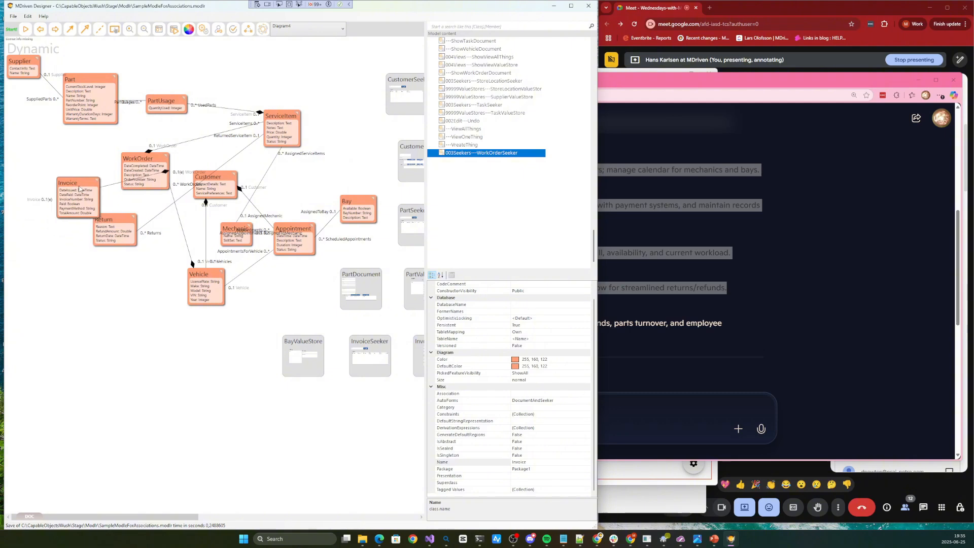
# Move the Return class just right of ServiceItem, place Mechanic between ServiceItem and Appointment, and shift Appointment slightly down
pyautogui.moveTo(112, 235); pyautogui.dragTo(367, 156)
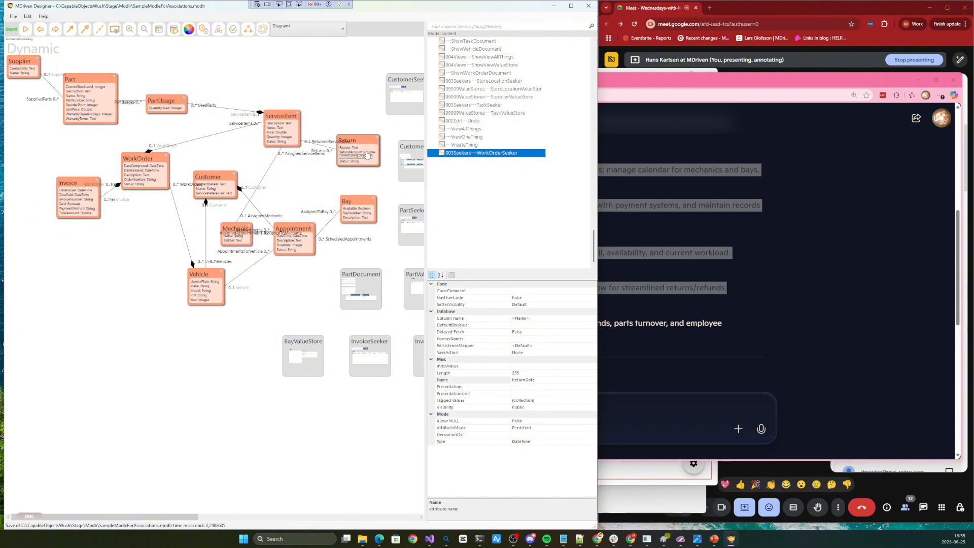
pyautogui.moveTo(237, 229); pyautogui.dragTo(287, 181)
pyautogui.moveTo(283, 241); pyautogui.dragTo(284, 247)
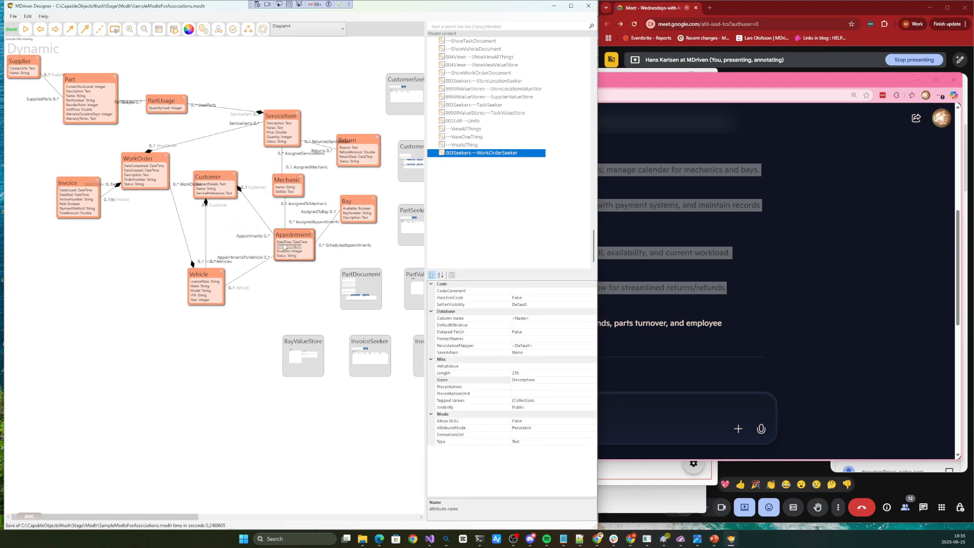
# Look over the ViewModels beside the rearranged classes, deselect everything, and save the model
pyautogui.moveTo(149, 517); pyautogui.dragTo(230, 518)
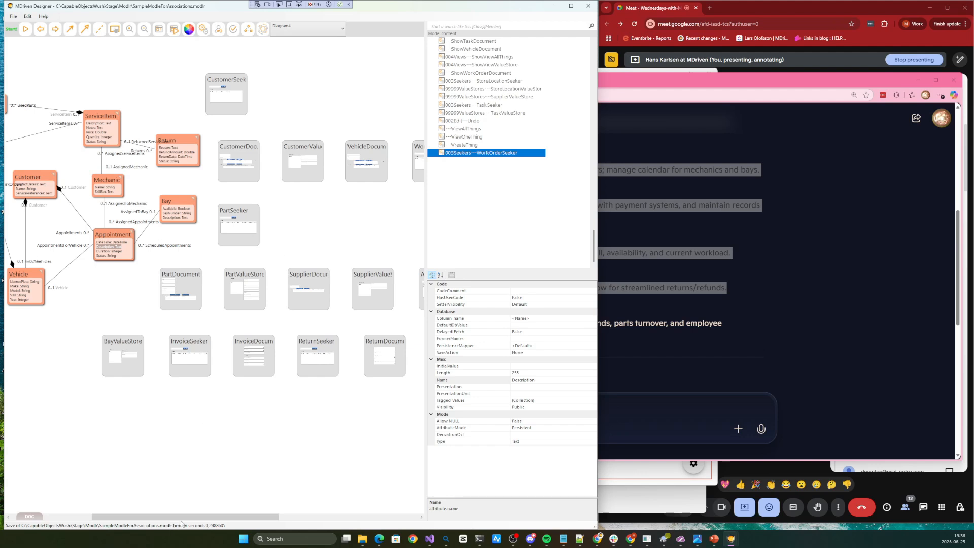
pyautogui.moveTo(183, 517); pyautogui.dragTo(145, 513)
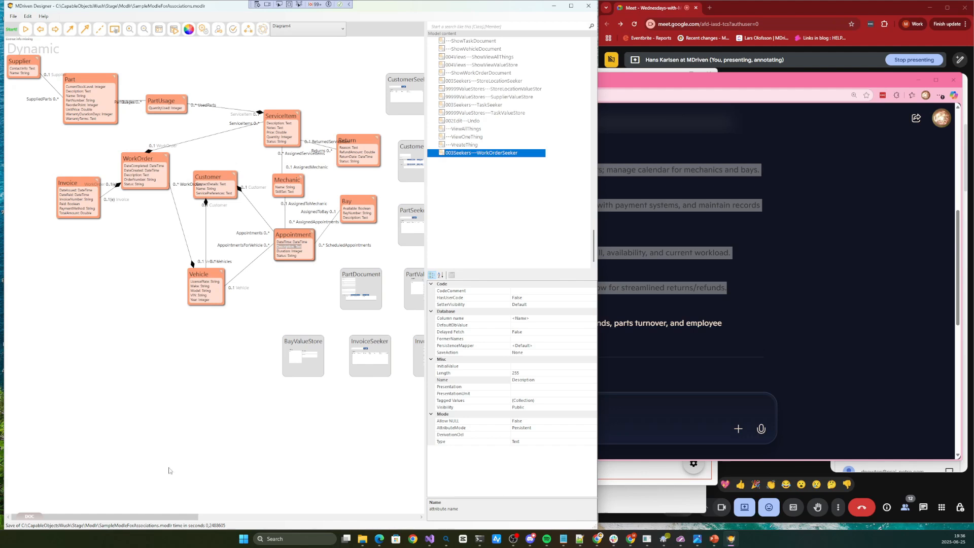
pyautogui.click(221, 374)
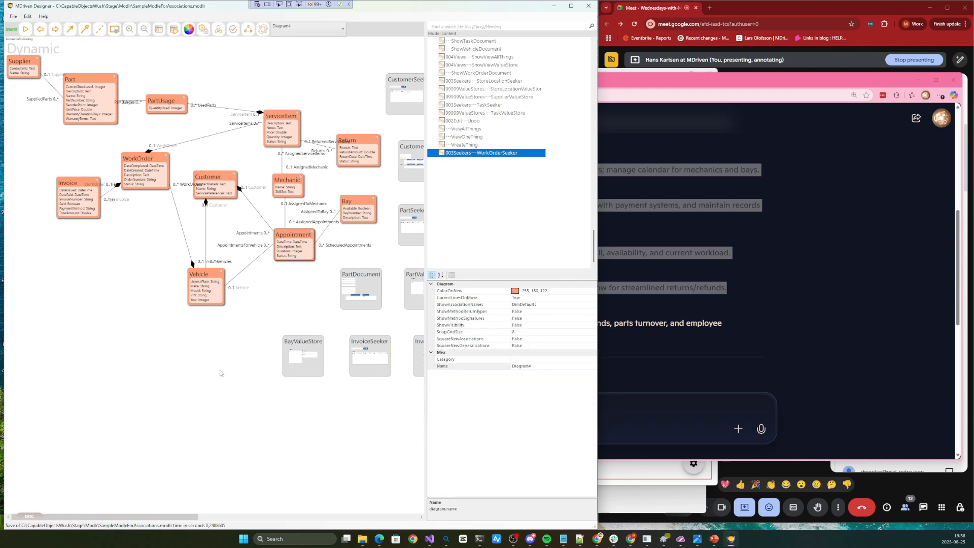
pyautogui.hotkey('ctrl', 's')
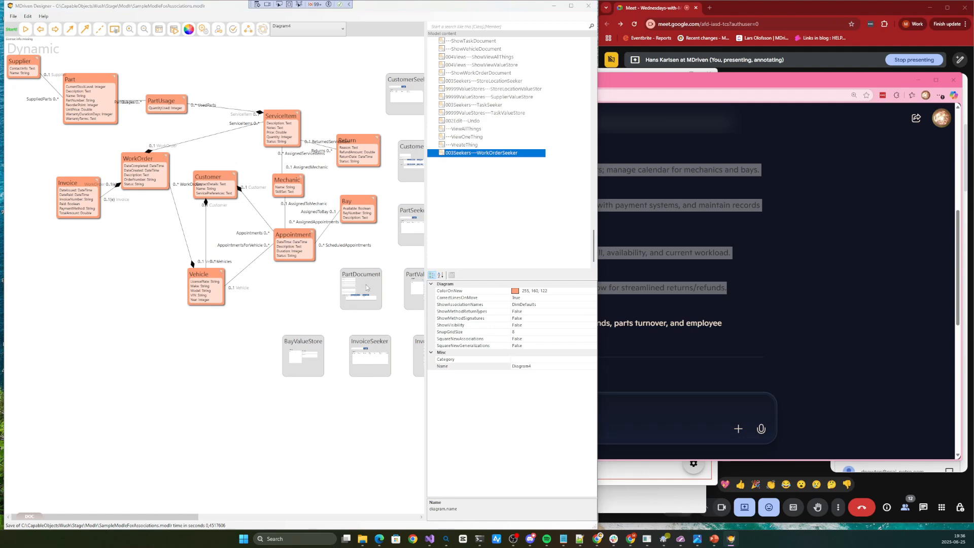
# Bring up the live application window, open Part Seeker, and search for parts with an empty filter
pyautogui.doubleClick(369, 273)
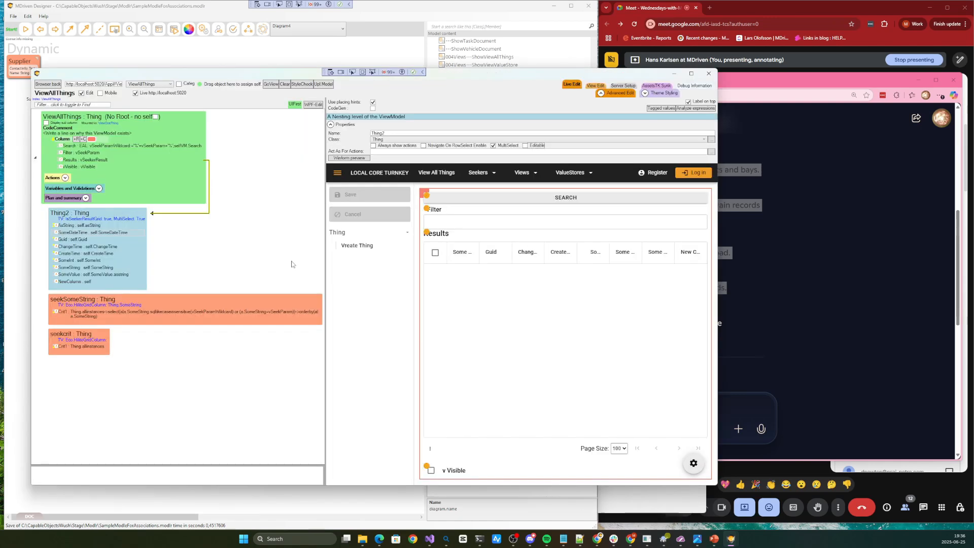
pyautogui.click(521, 166)
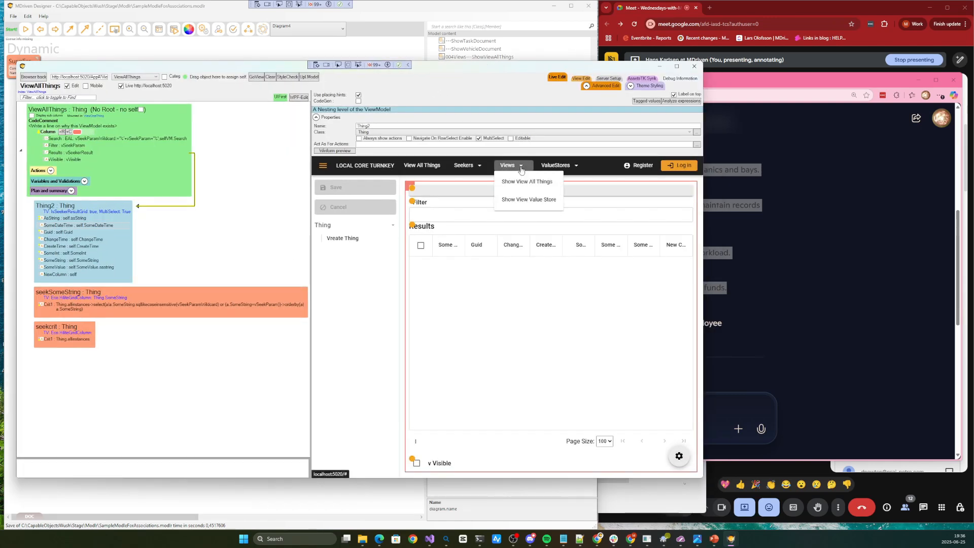
pyautogui.click(464, 166)
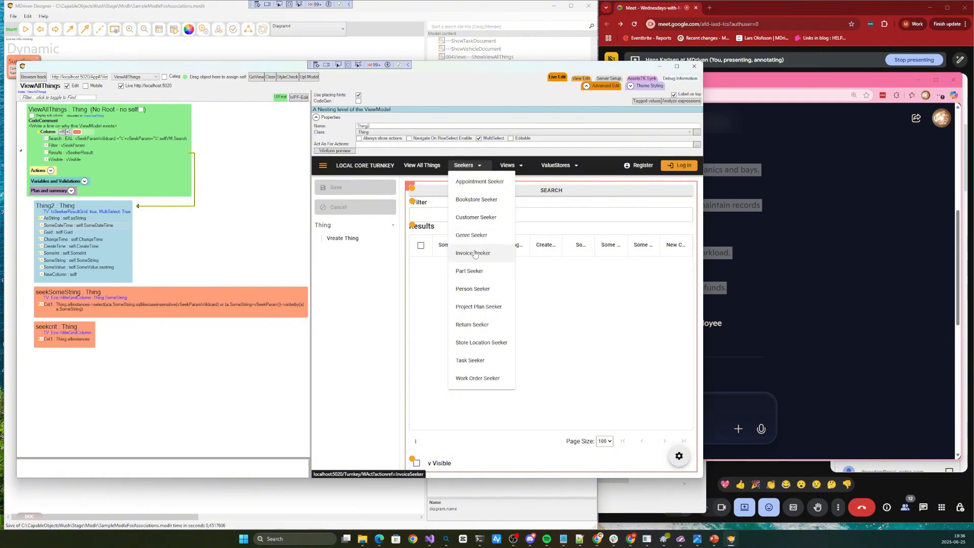
pyautogui.click(470, 271)
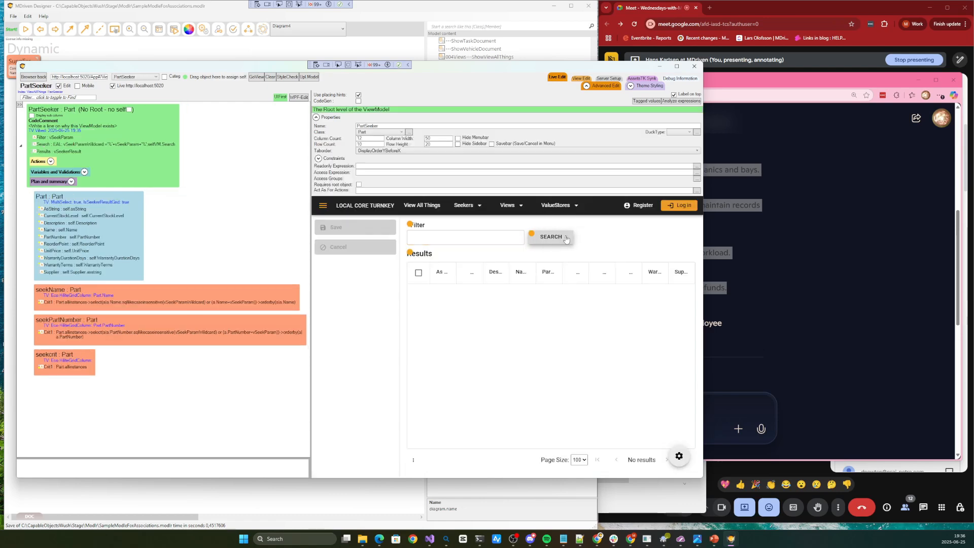
pyautogui.click(561, 242)
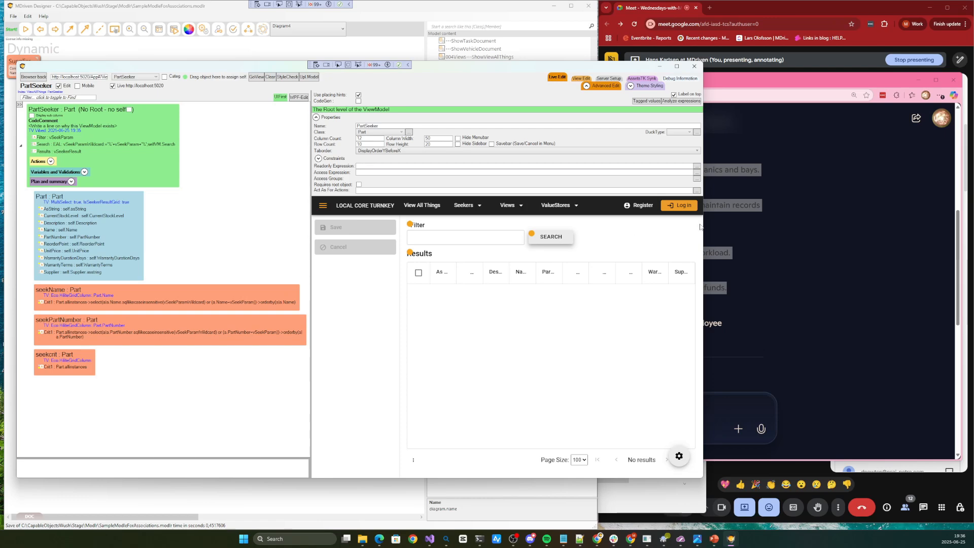
# Narrow the live window, open its debug information, and vibe demo data from Diagram4
pyautogui.moveTo(701, 226); pyautogui.dragTo(666, 225)
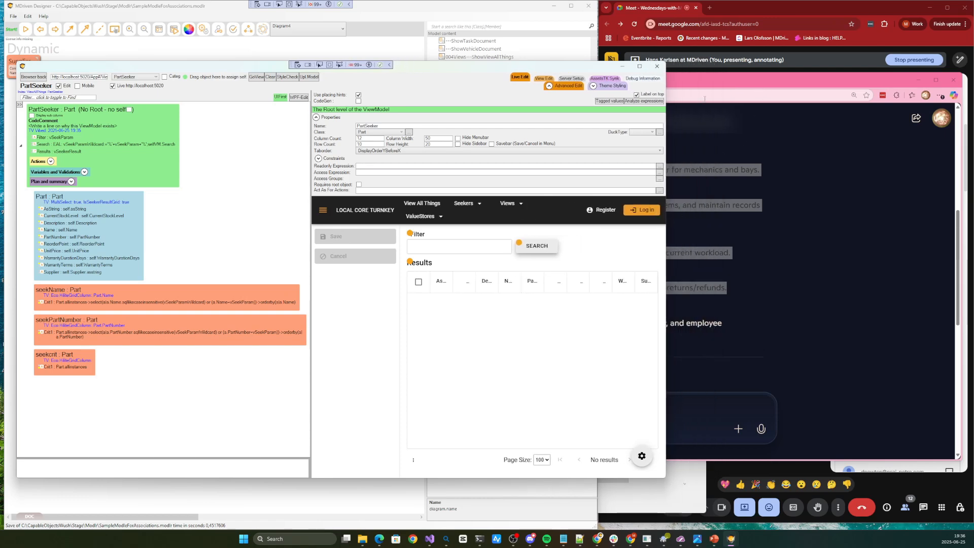
pyautogui.click(642, 79)
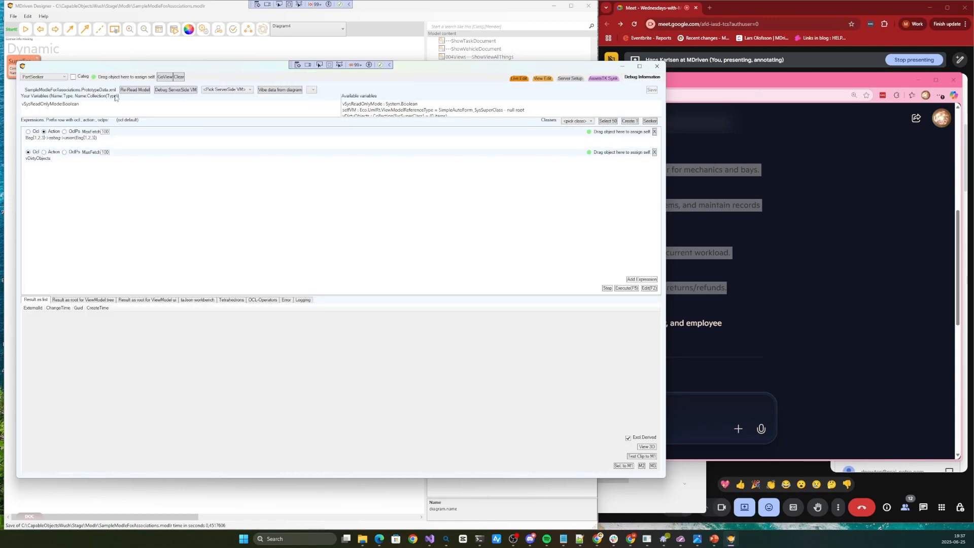
pyautogui.click(313, 91)
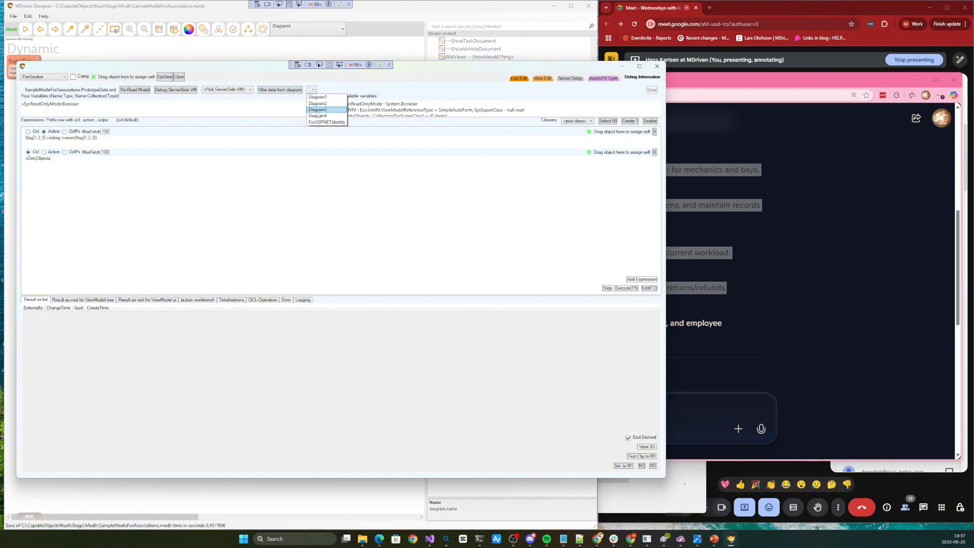
pyautogui.click(319, 116)
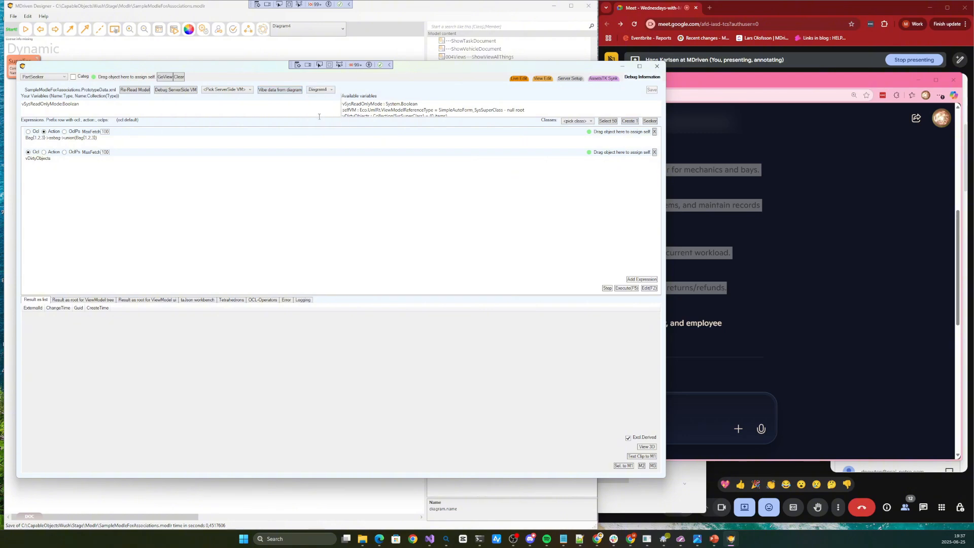
pyautogui.click(286, 92)
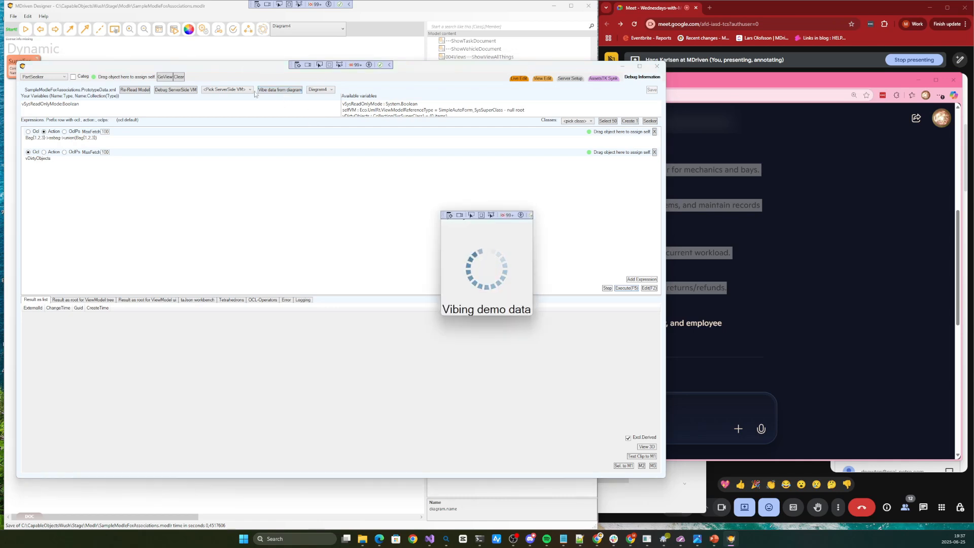
pyautogui.click(233, 51)
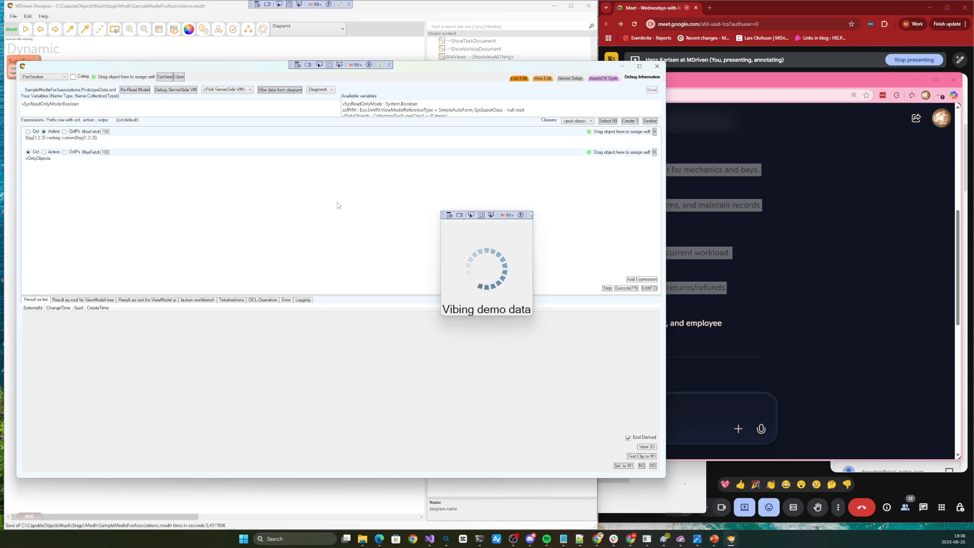
pyautogui.click(144, 52)
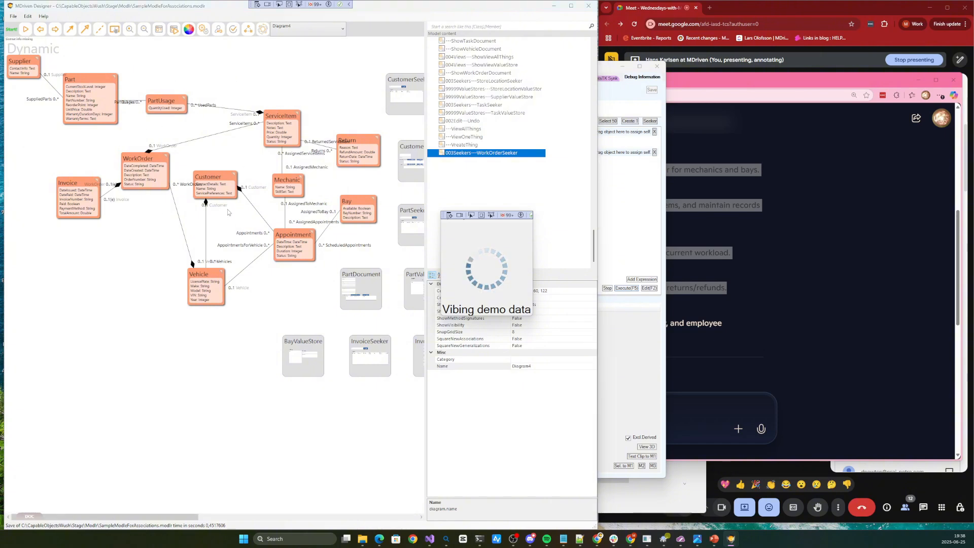
pyautogui.hotkey('alt', 'Tab')
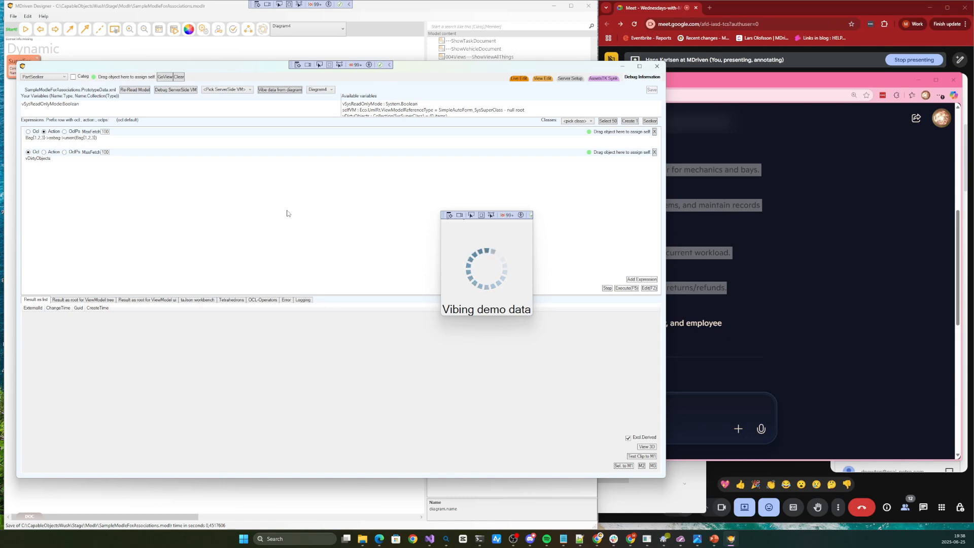
pyautogui.click(216, 55)
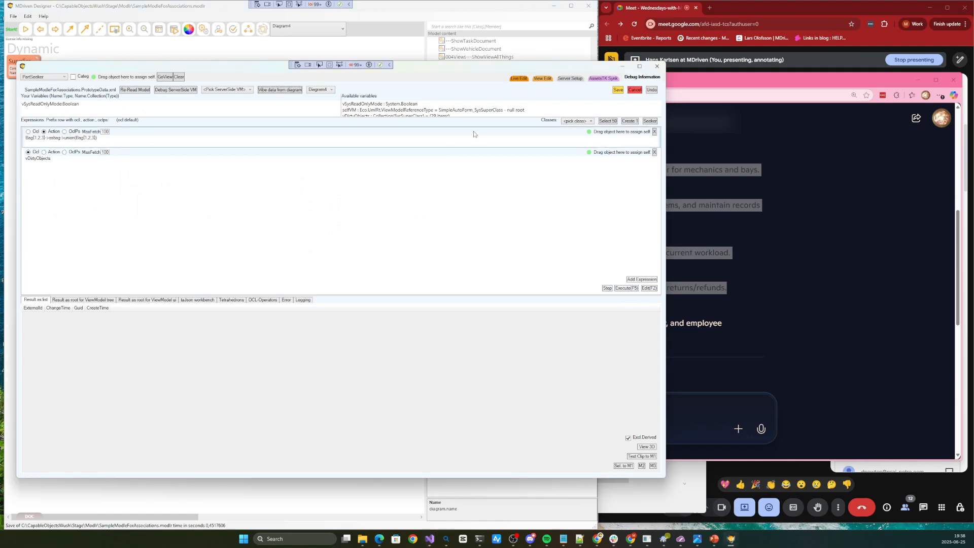
# Enlarge the variables area, move the debug window beside the class diagram, and execute the vDirtyObjects expression to list the generated objects
pyautogui.moveTo(477, 118); pyautogui.dragTo(479, 154)
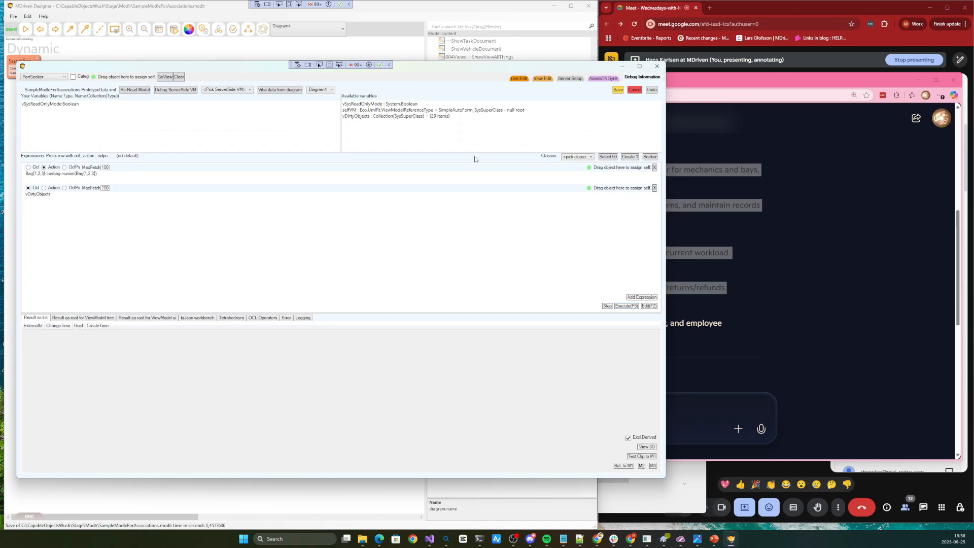
pyautogui.moveTo(469, 70); pyautogui.dragTo(691, 131)
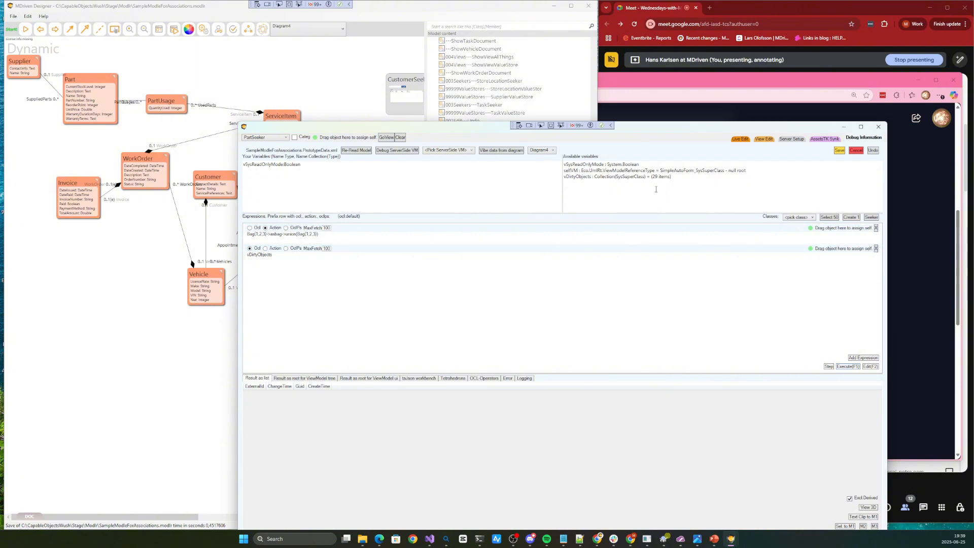
pyautogui.doubleClick(581, 178)
pyautogui.click(323, 255)
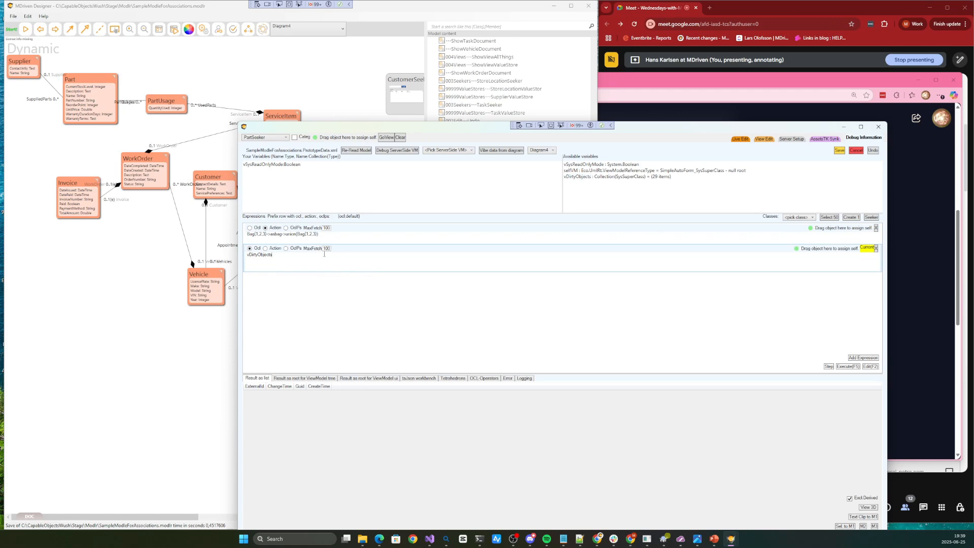
pyautogui.press('F5')
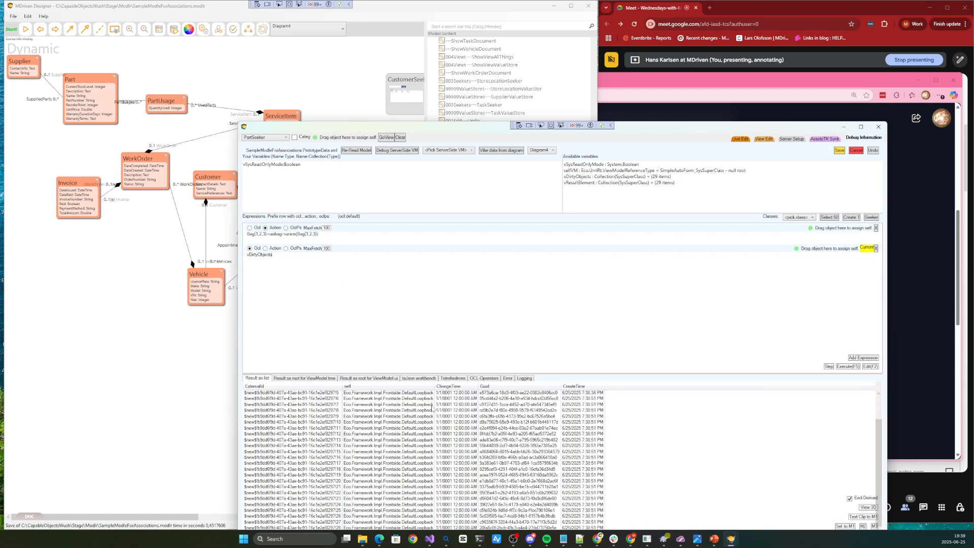
# Open a generated ServiceItem from the result list, enlarge its window, and examine its description, notes, price, status and links
pyautogui.click(458, 410)
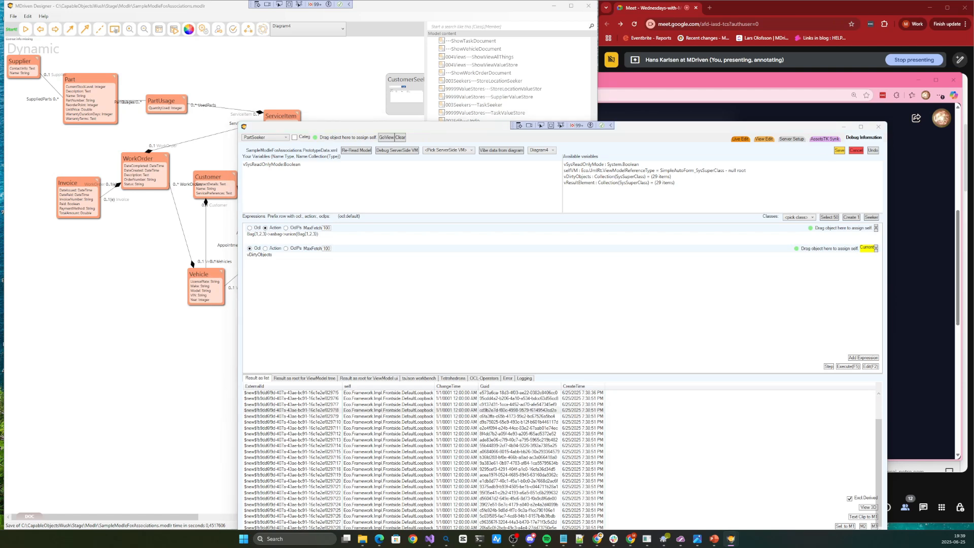
pyautogui.moveTo(1, 162); pyautogui.dragTo(206, 211)
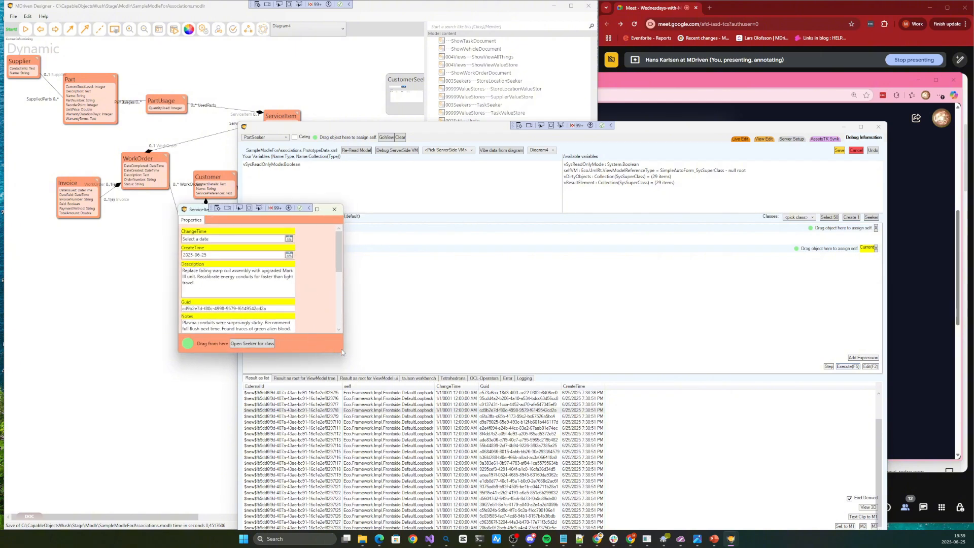
pyautogui.moveTo(341, 352); pyautogui.dragTo(414, 396)
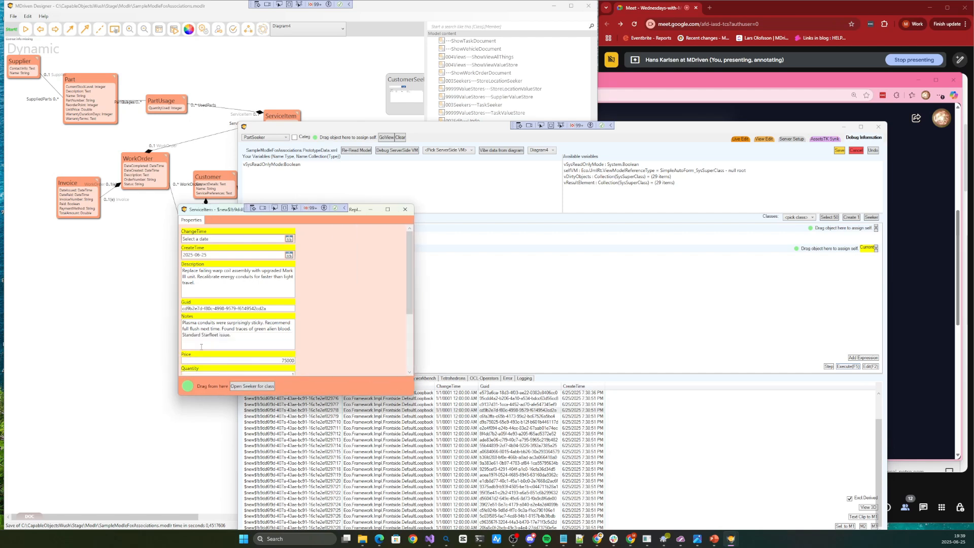
pyautogui.scroll(-3, 283, 331)
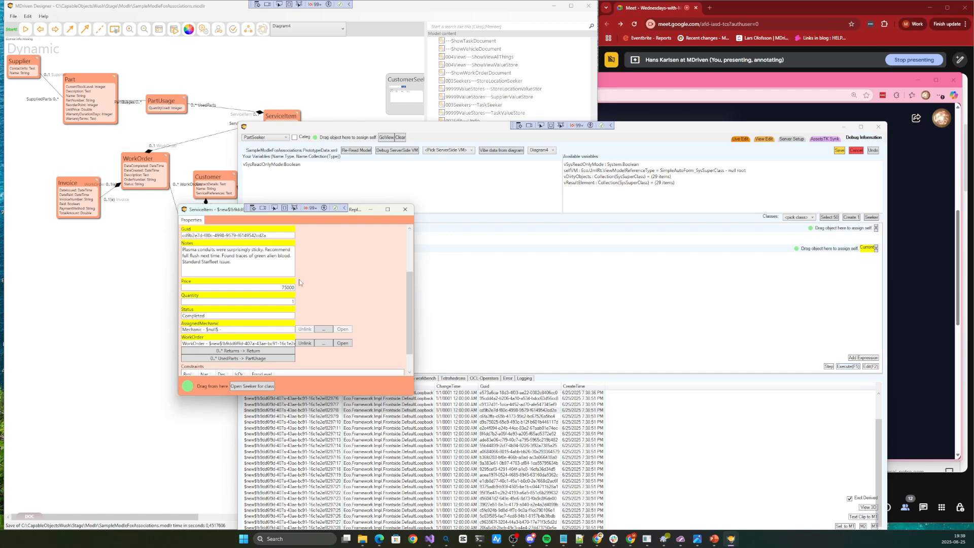
pyautogui.scroll(-1, 291, 282)
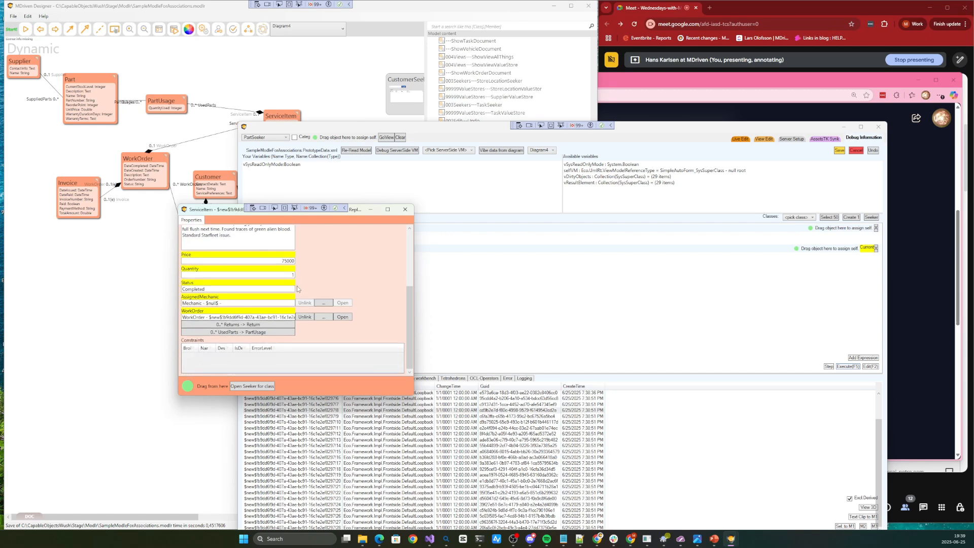
pyautogui.scroll(2, 290, 281)
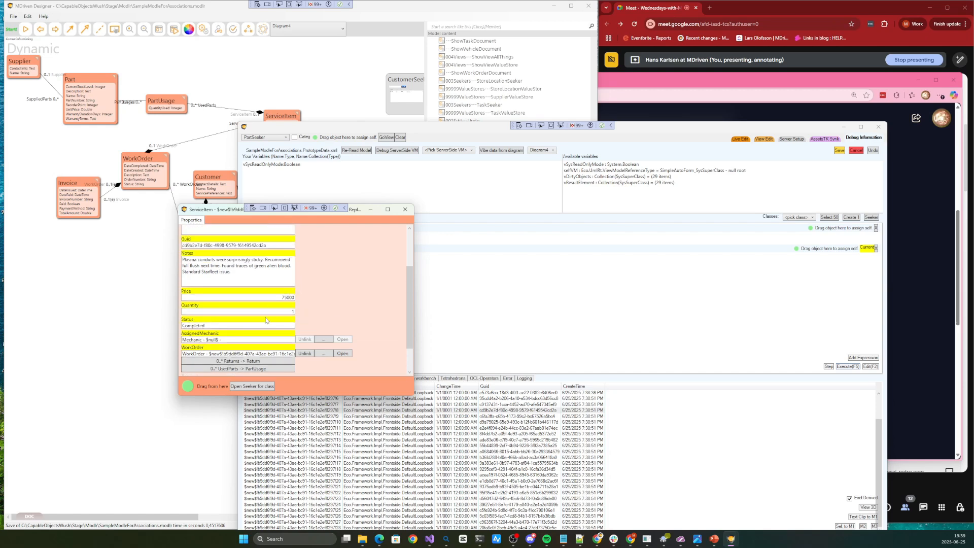
pyautogui.scroll(-2, 267, 319)
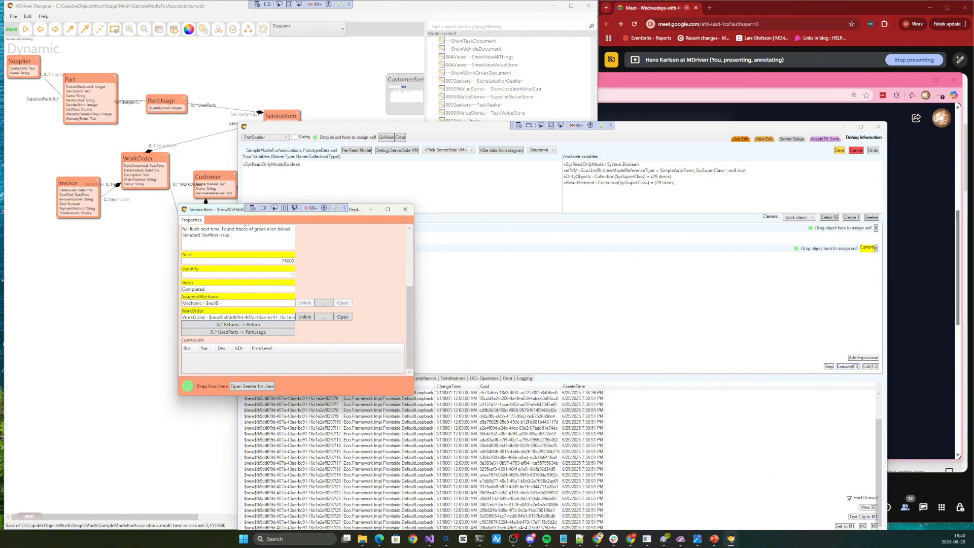
# Open the WorkOrder linked to the ServiceItem and place its window clear of the ServiceItem's upper fields
pyautogui.click(344, 320)
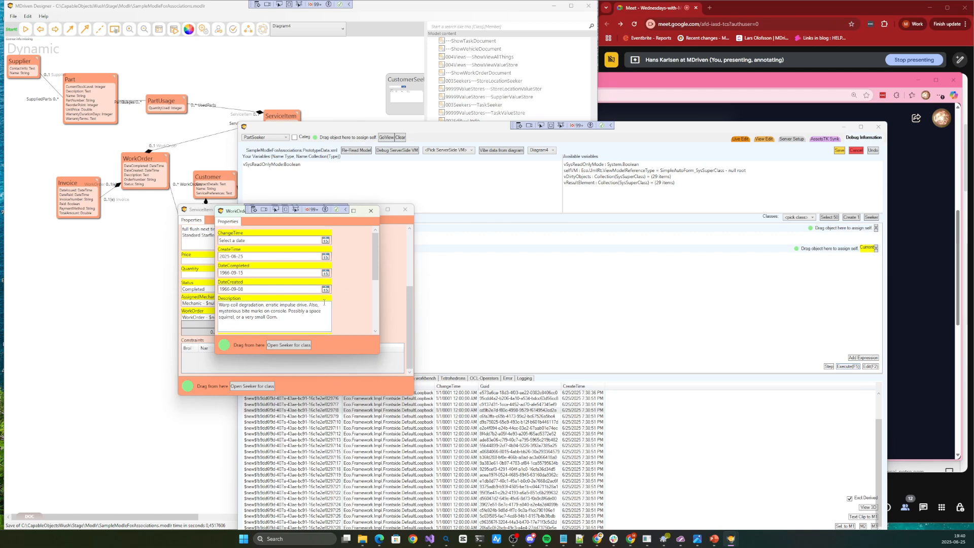
pyautogui.moveTo(373, 254)
pyautogui.mouseDown()
pyautogui.moveTo(372, 295)
pyautogui.moveTo(362, 302)
pyautogui.moveTo(366, 242)
pyautogui.mouseUp()
pyautogui.moveTo(239, 215); pyautogui.dragTo(178, 268)
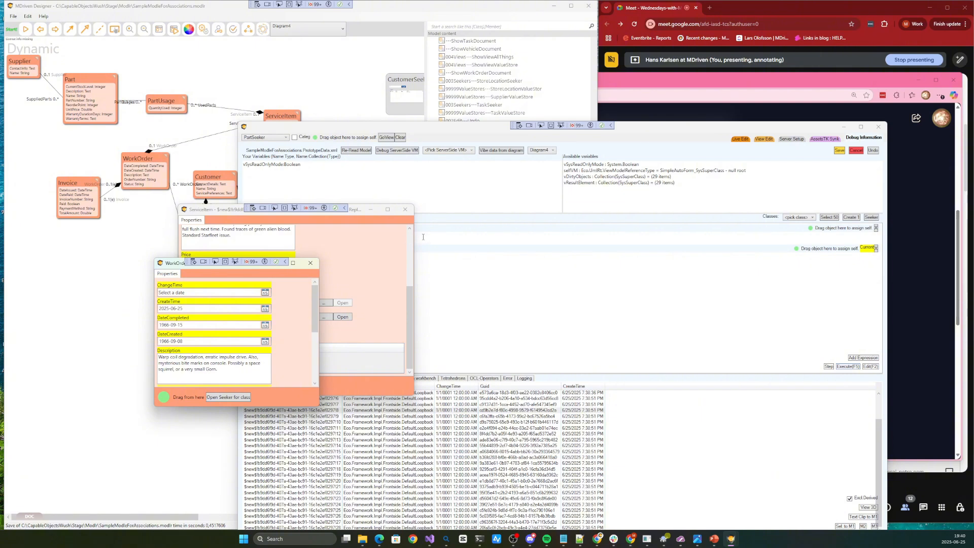
# Return to the debug window and save the generated demo data
pyautogui.click(617, 257)
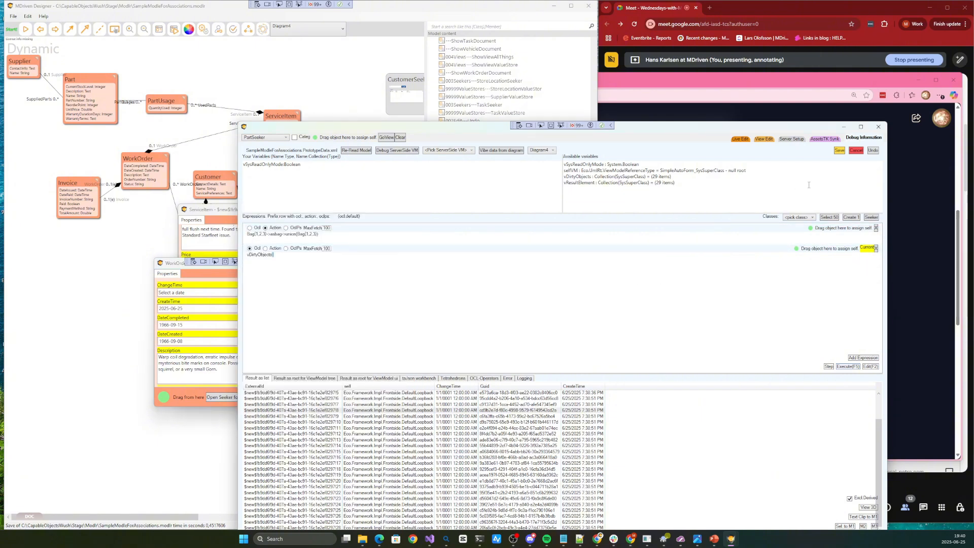
pyautogui.click(840, 152)
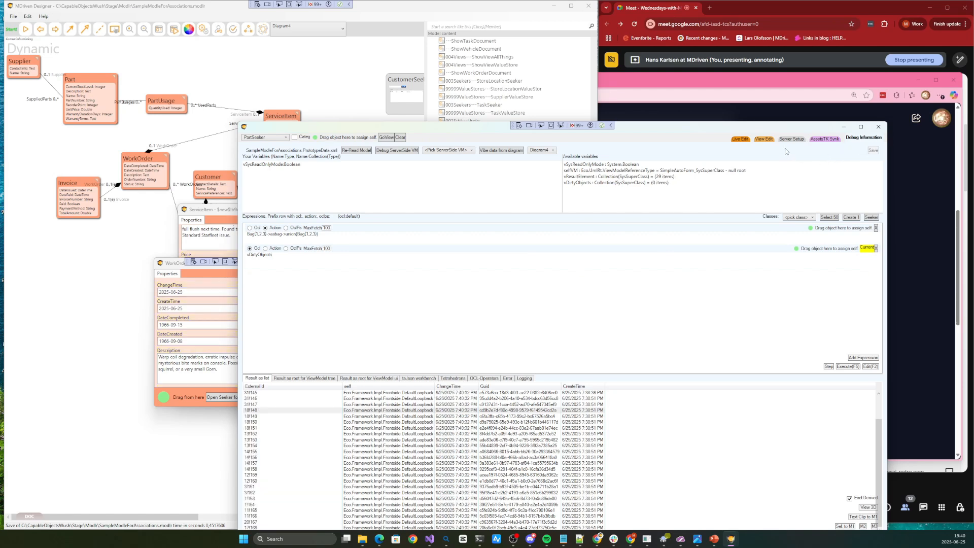
# Switch the debug window to live edit, search for all parts in PartSeeker, and hide the app's side menu
pyautogui.click(740, 140)
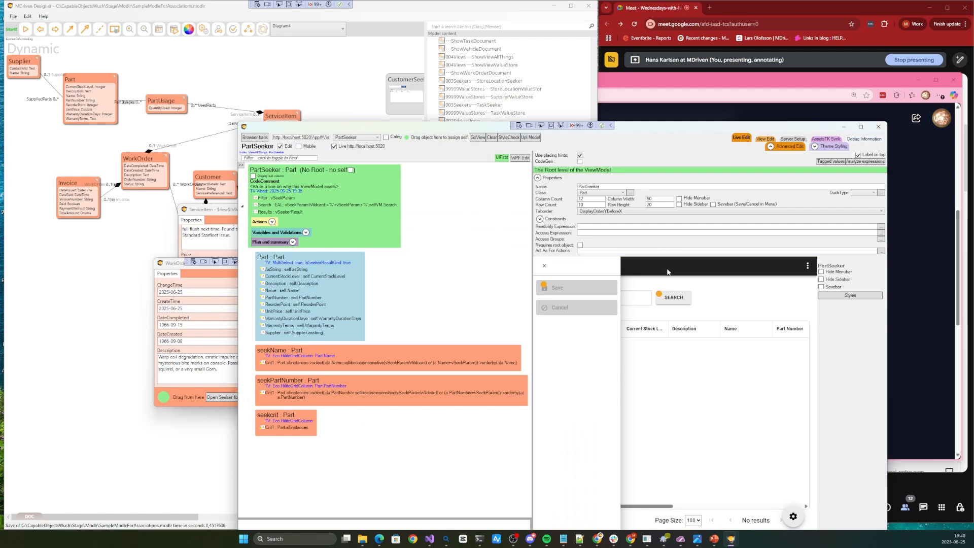
pyautogui.click(672, 298)
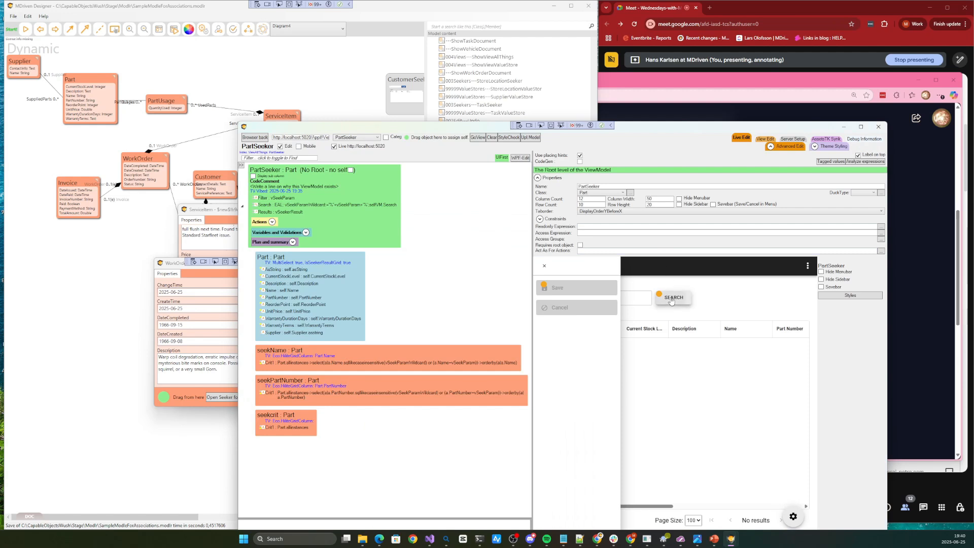
pyautogui.click(545, 267)
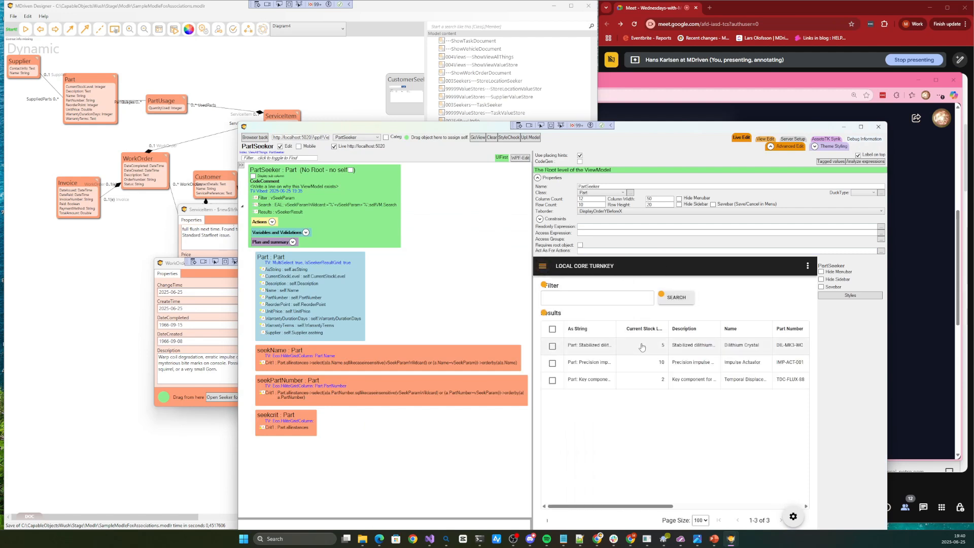
# Move the live edit window up beside the meeting window, open the Dilithium Crystal part, and hide the side menu to show its fields
pyautogui.moveTo(629, 129); pyautogui.dragTo(563, 79)
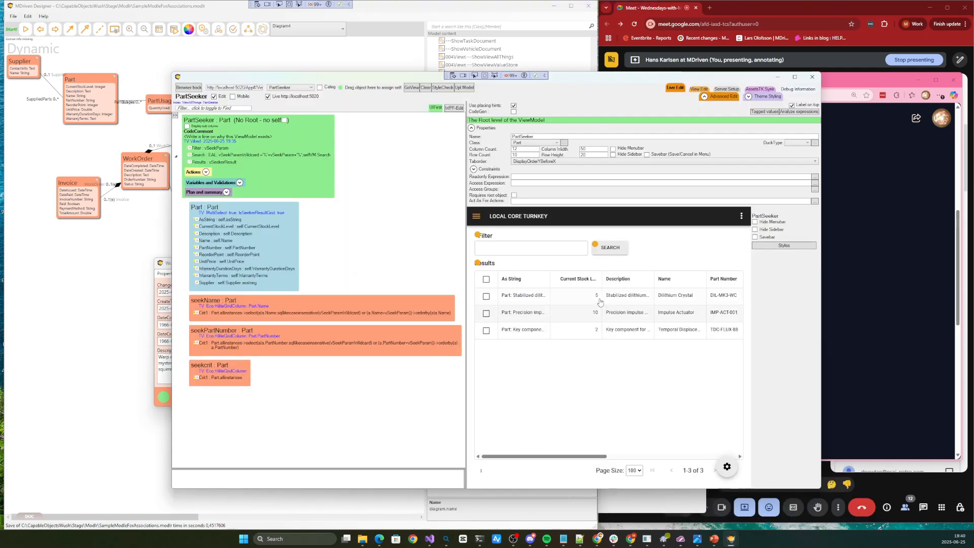
pyautogui.doubleClick(609, 296)
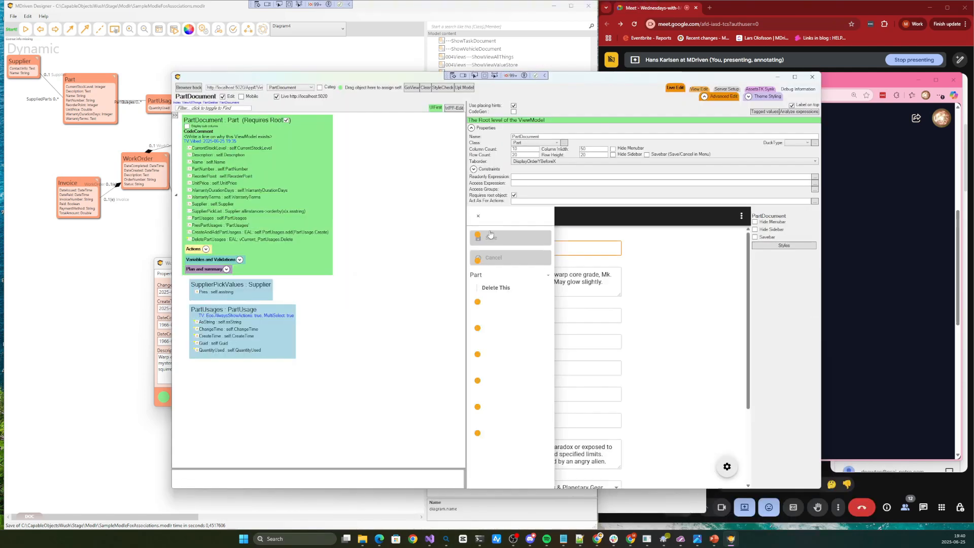
pyautogui.click(480, 217)
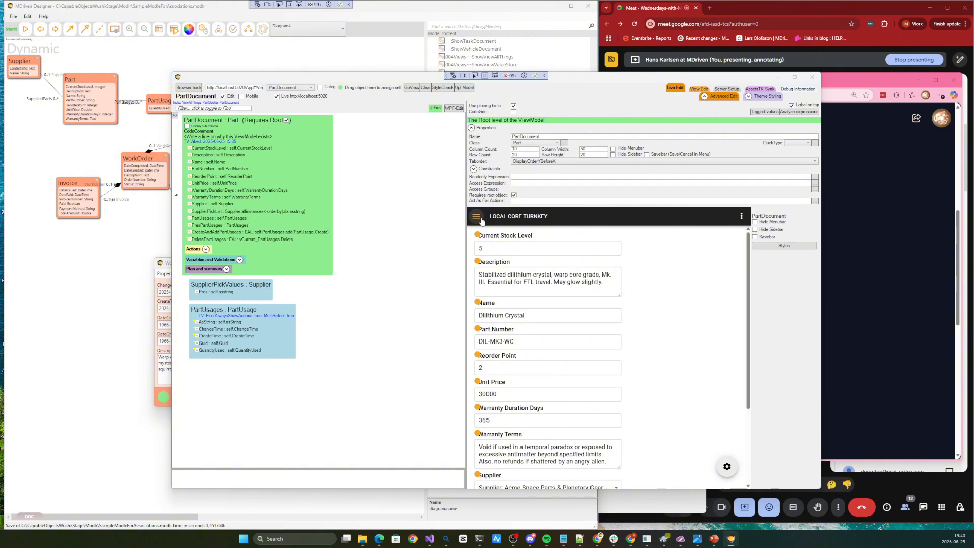
# Switch to the Edge browser and load the local Turnkey app at localhost:5020 in the empty tab
pyautogui.hotkey('alt', 'Tab')
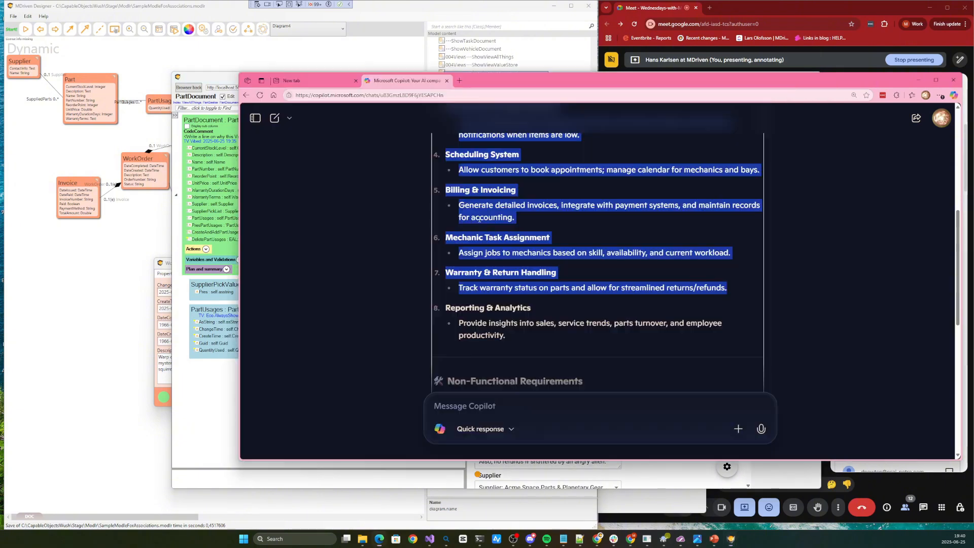
pyautogui.click(316, 80)
pyautogui.click(335, 93)
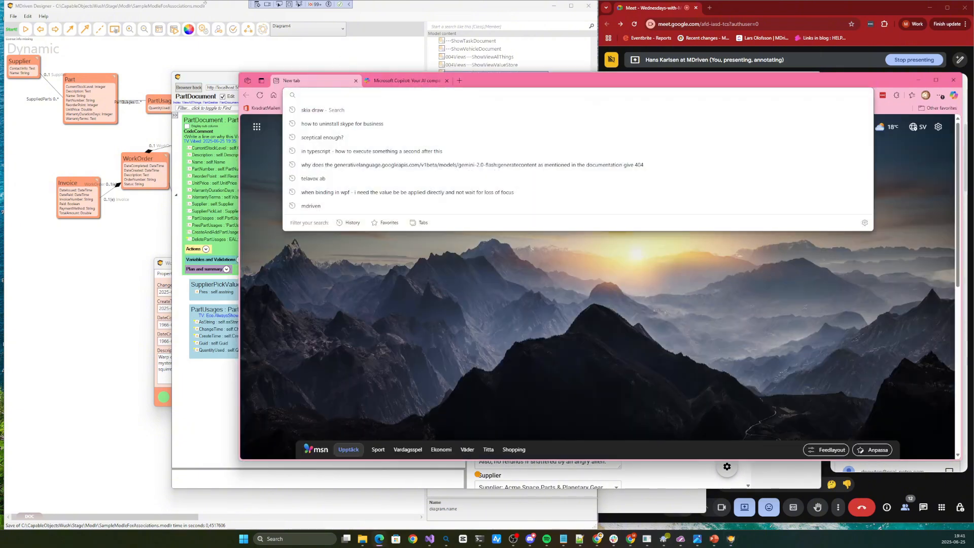
pyautogui.write('lo')
pyautogui.press('Return')
# Open the Part Seeker in the web app and search without a filter
pyautogui.click(384, 116)
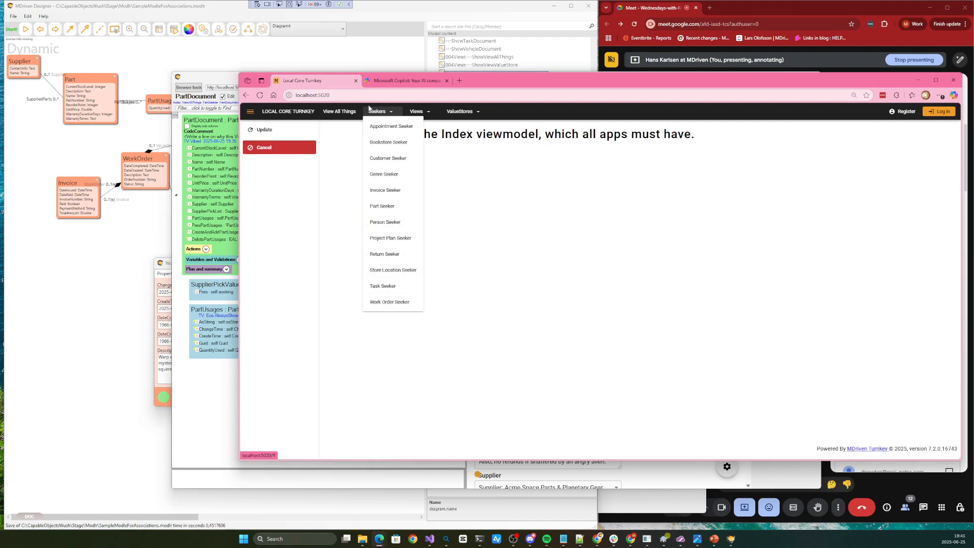
pyautogui.click(383, 207)
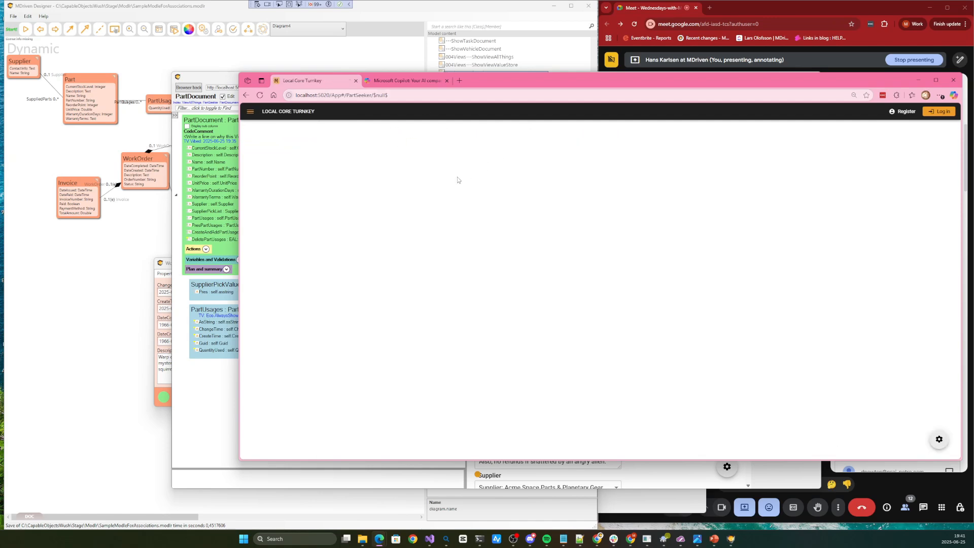
pyautogui.click(592, 144)
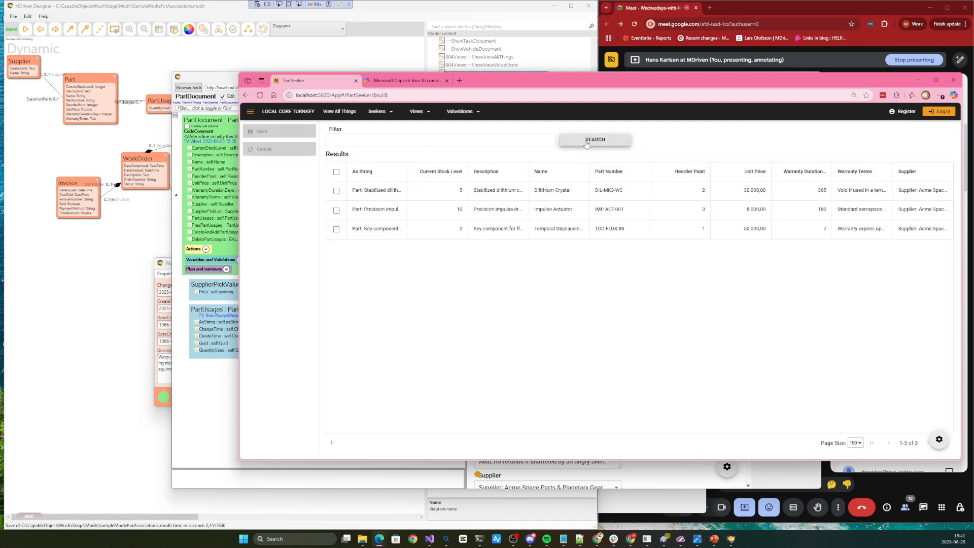
# Open the Impulse Actuator part from the results and select its row in PartUsages
pyautogui.click(364, 213)
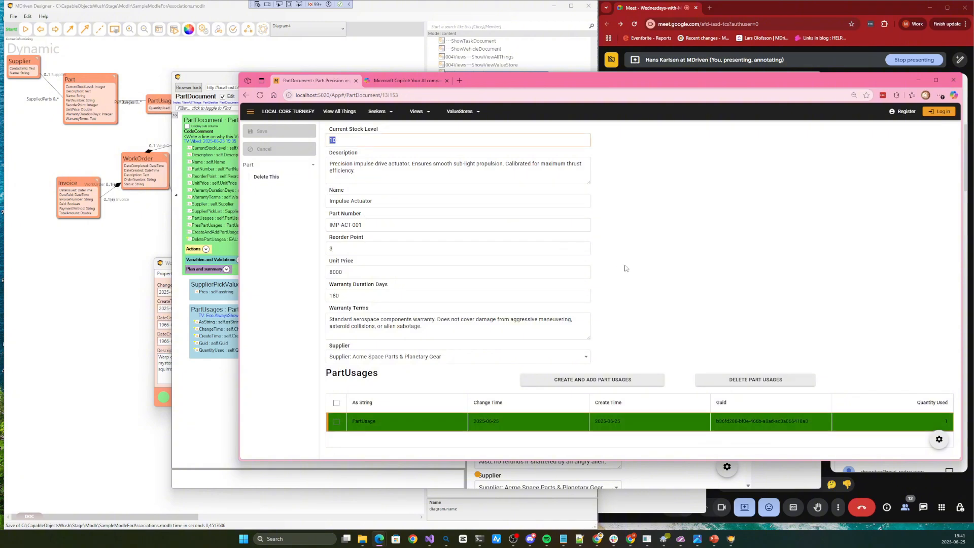
pyautogui.click(674, 231)
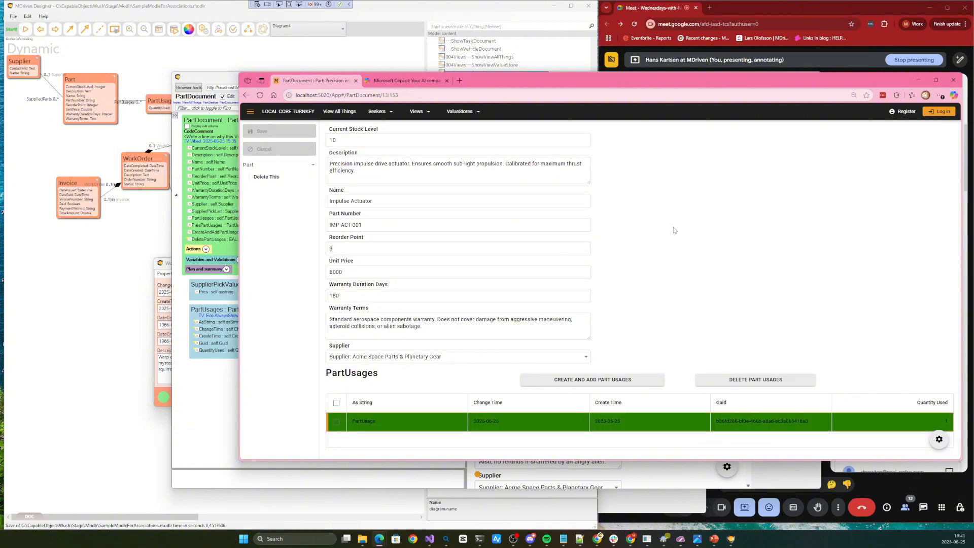
pyautogui.click(420, 425)
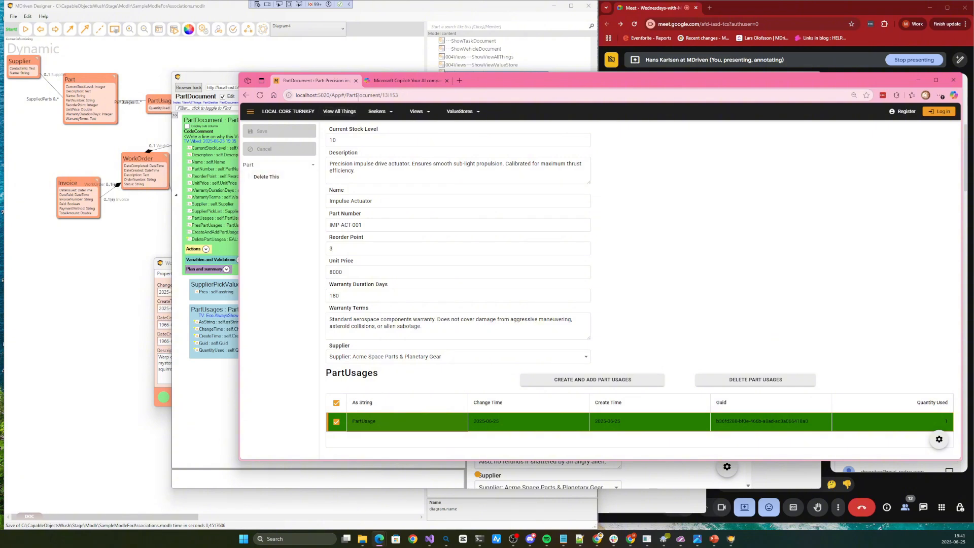
# Return to the live edit window and expand PartDocument's Actions section together with its list of opted-out actions
pyautogui.click(231, 169)
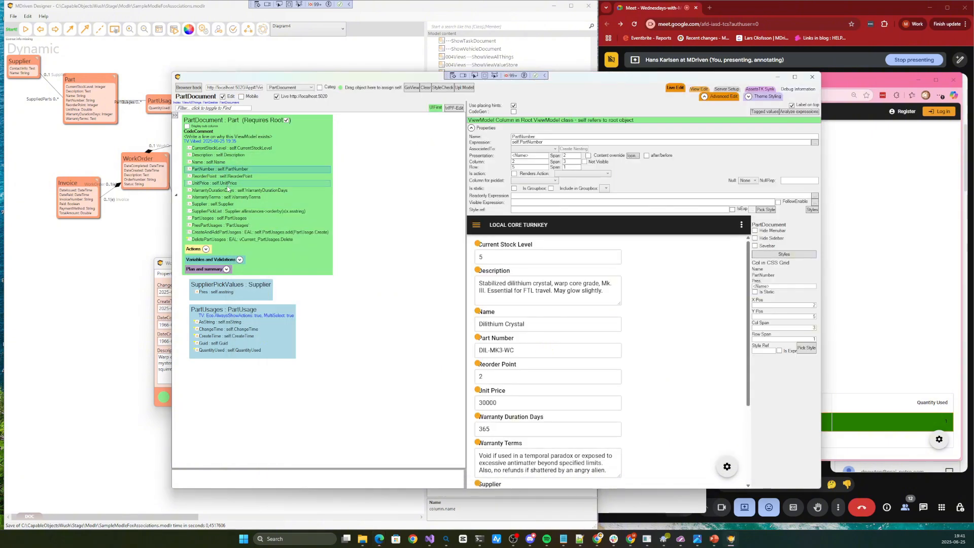
pyautogui.click(206, 249)
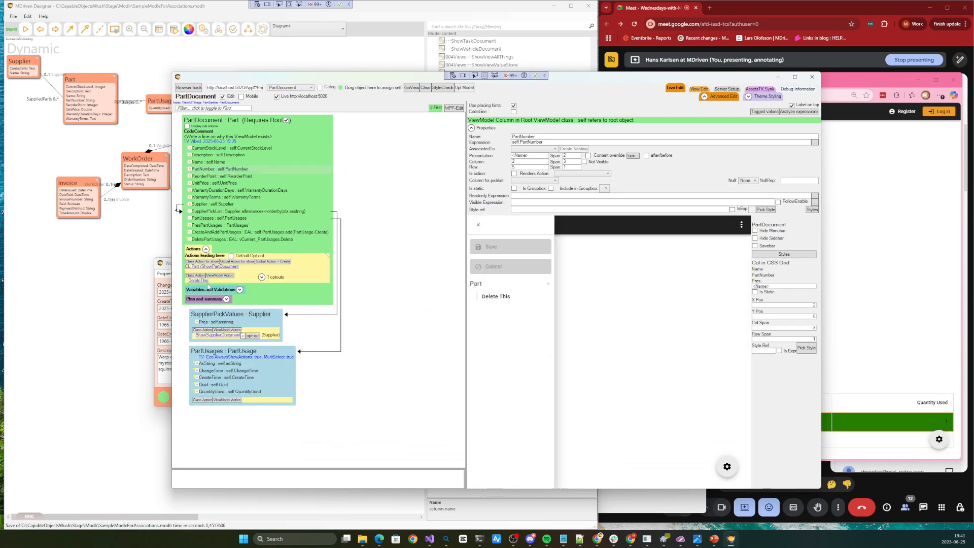
pyautogui.click(262, 277)
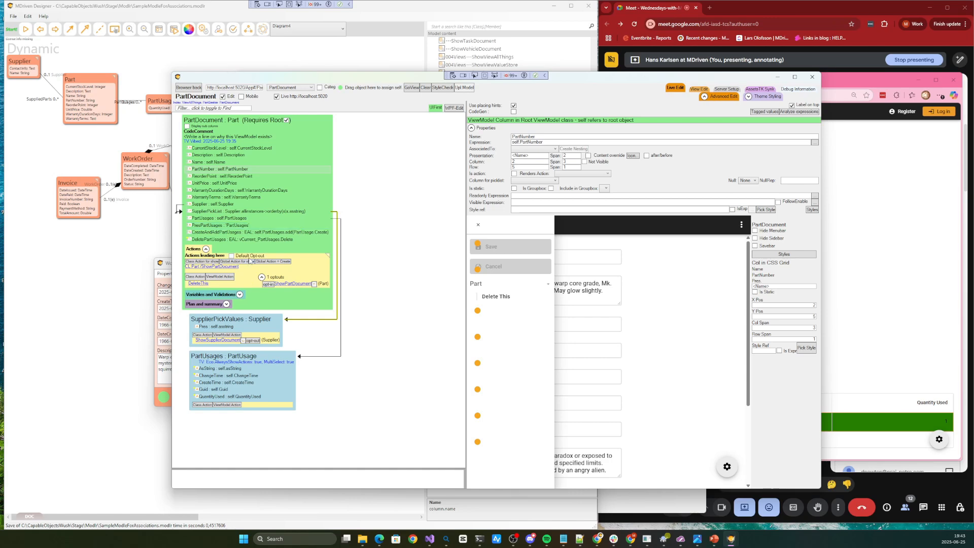
# Enable Default Opt-out for the PartDocument ViewModel's actions, moving the information dialog aside before accepting it
pyautogui.click(231, 256)
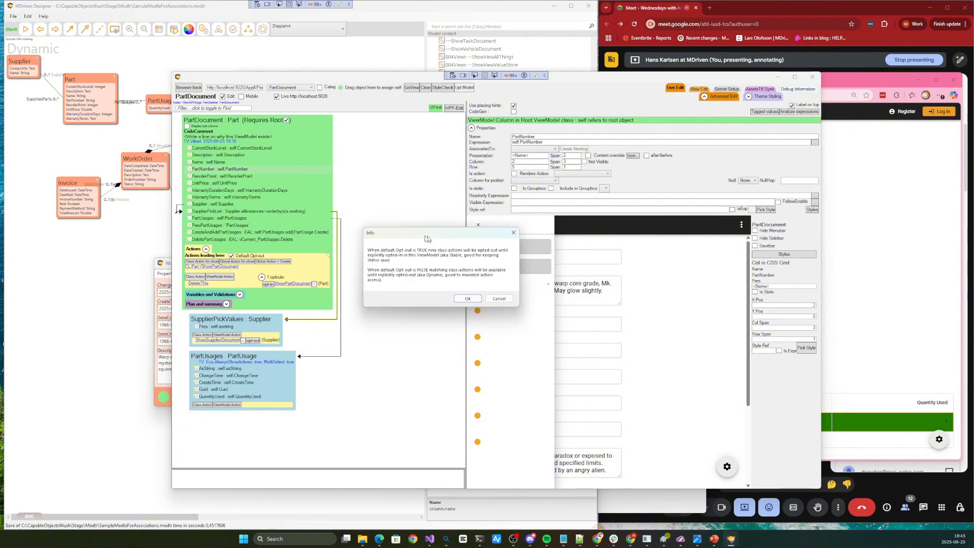
pyautogui.moveTo(427, 239); pyautogui.dragTo(302, 209)
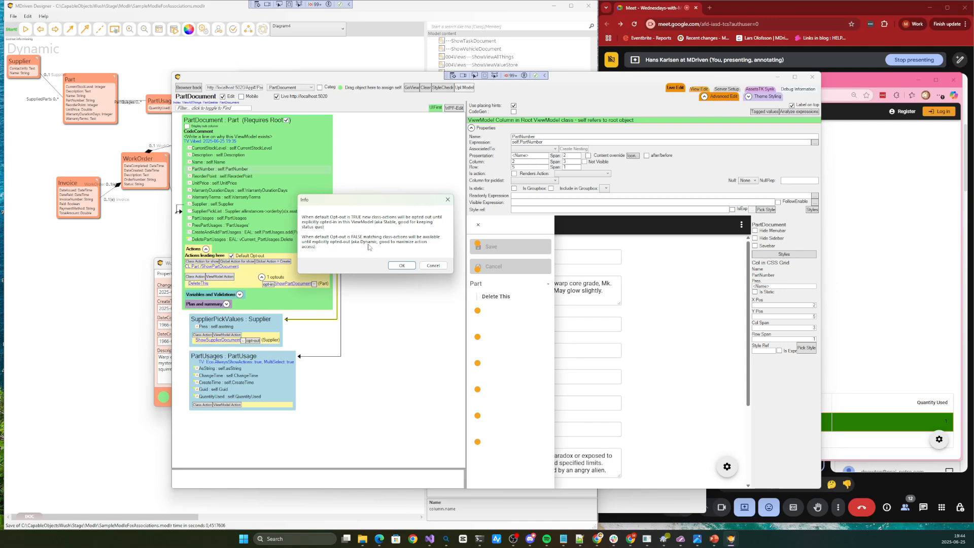
pyautogui.click(402, 266)
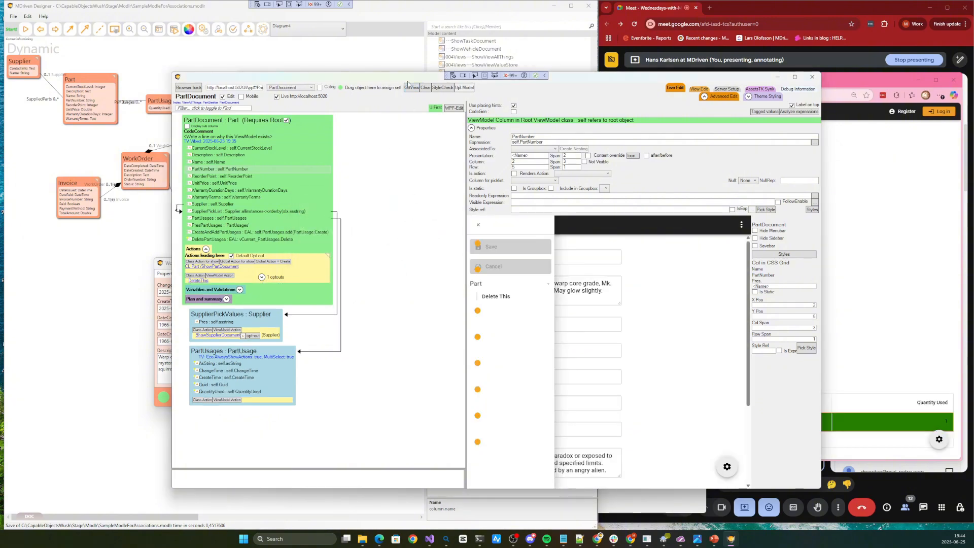
# Shift the live edit window toward the class diagram, narrow it, and bring the model designer to the front
pyautogui.moveTo(395, 76); pyautogui.dragTo(285, 73)
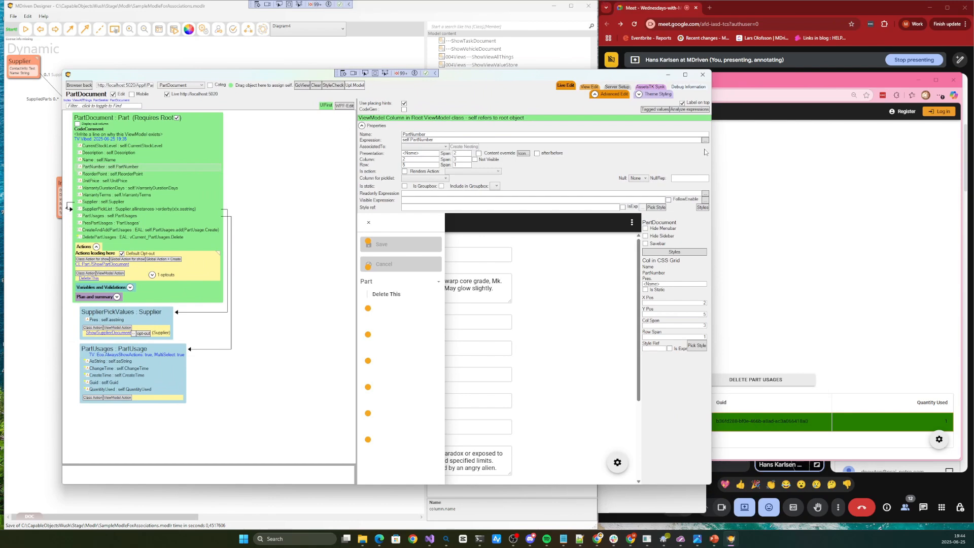
pyautogui.moveTo(710, 152); pyautogui.dragTo(625, 154)
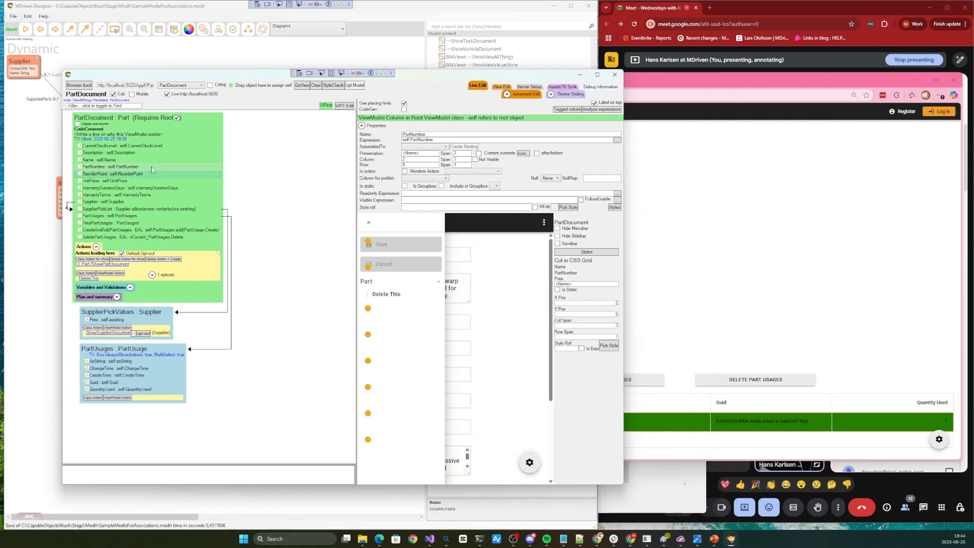
pyautogui.click(391, 58)
# Examine Package1's options in the model tree for the default opt-out setting for new ViewModels, leaving it unchanged
pyautogui.moveTo(595, 249); pyautogui.dragTo(594, 61)
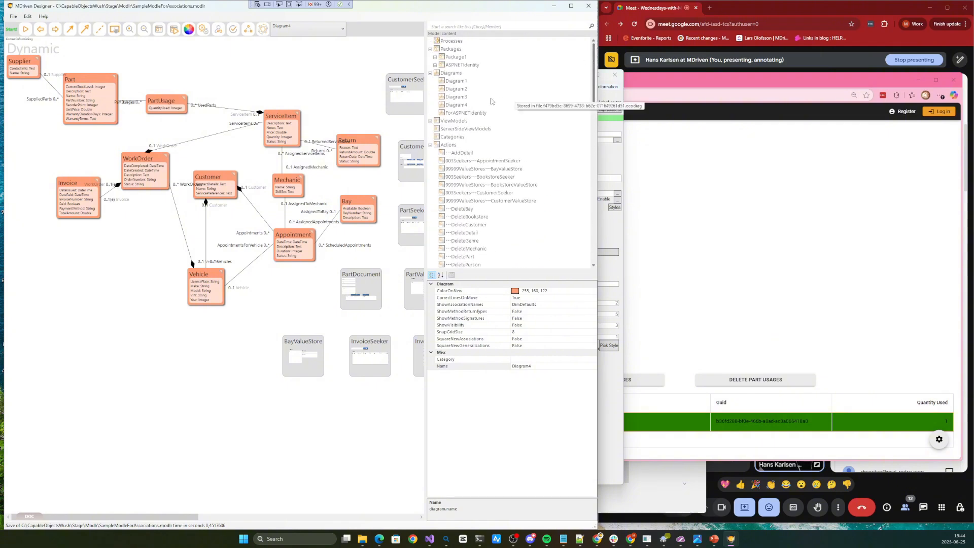
pyautogui.click(452, 60)
pyautogui.rightClick(453, 59)
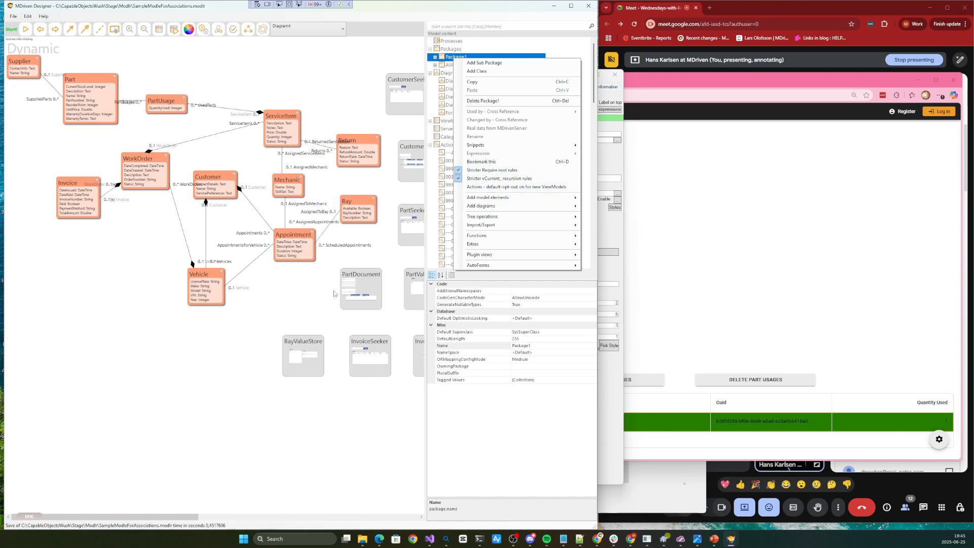
pyautogui.click(292, 311)
# Check PartDocument's Default Opt-out in the ViewModel Editor, and examine the diagram's extra option for converting all viewmodels to default opt-out
pyautogui.doubleClick(364, 287)
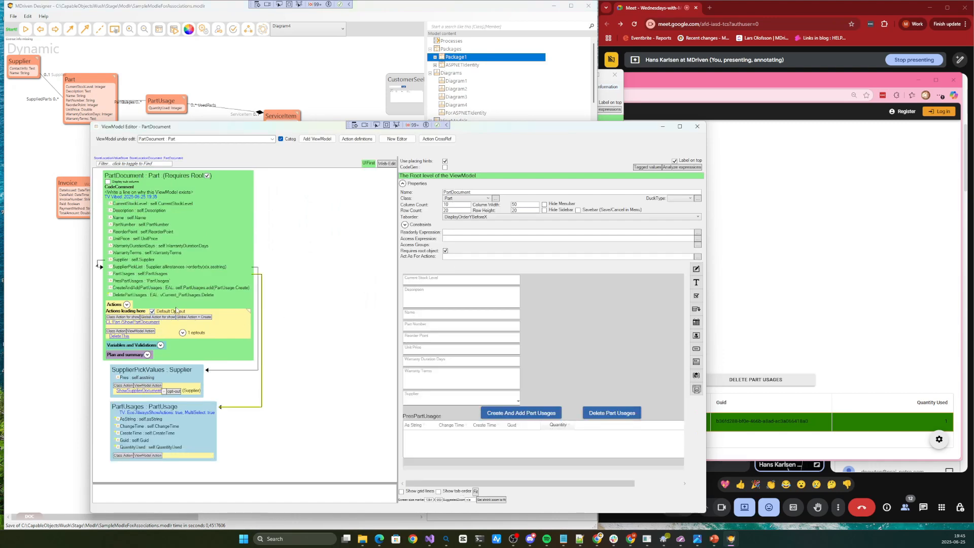
pyautogui.press('Escape')
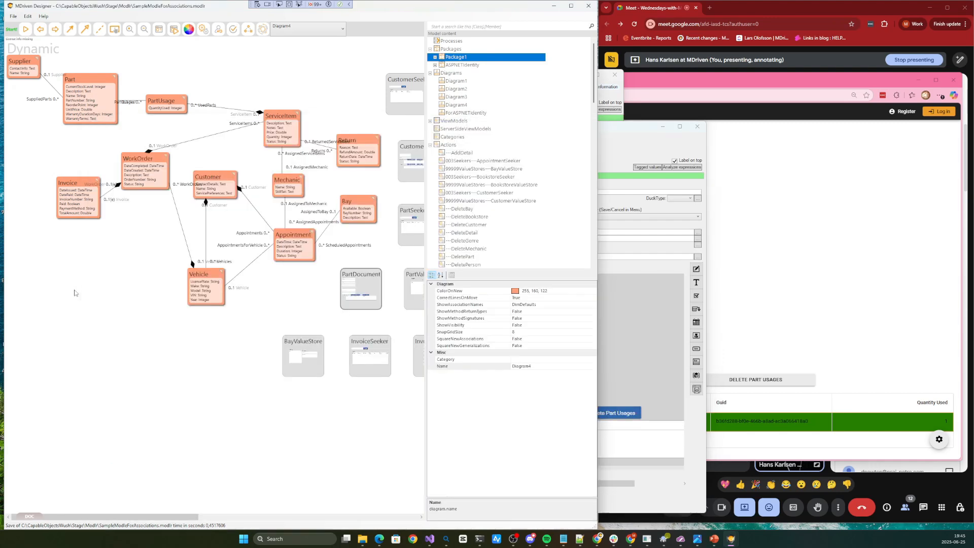
pyautogui.rightClick(138, 256)
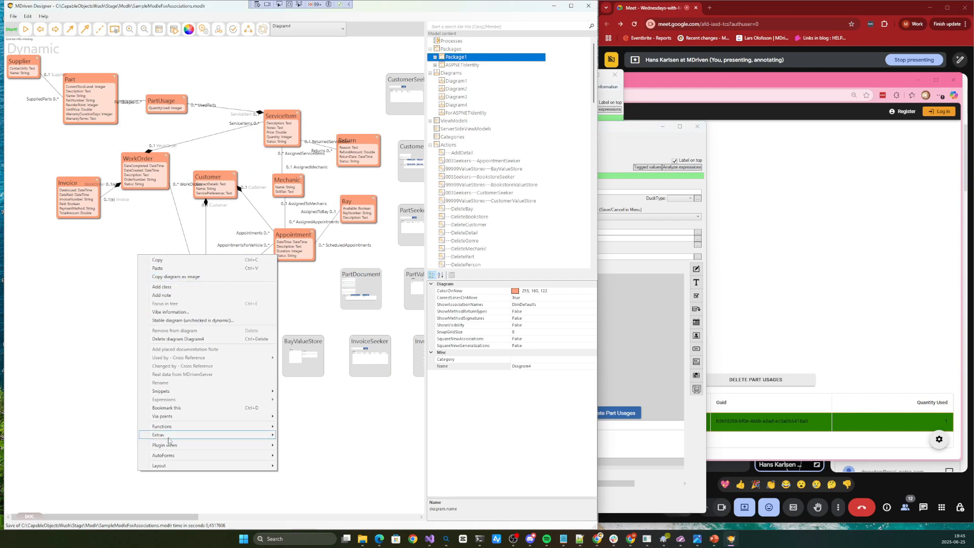
pyautogui.moveTo(170, 440)
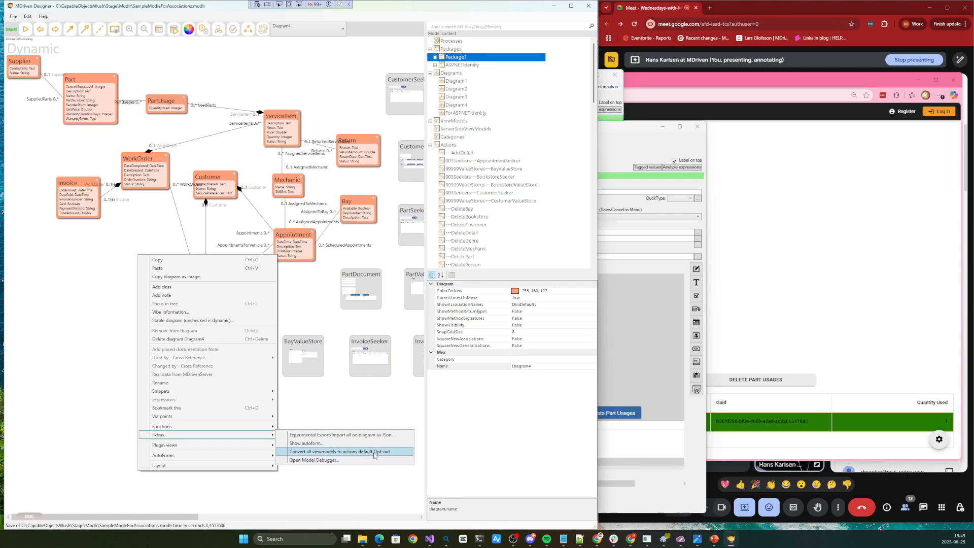
pyautogui.click(384, 409)
# Narrow the model designer window and place the browser with the web app over it, clear of the meeting window
pyautogui.moveTo(598, 363); pyautogui.dragTo(510, 361)
pyautogui.click(800, 319)
pyautogui.moveTo(733, 84); pyautogui.dragTo(593, 88)
# Open the Invoice Seeker, search without a filter, and open the first invoice to examine its payment details and linked work order
pyautogui.click(243, 117)
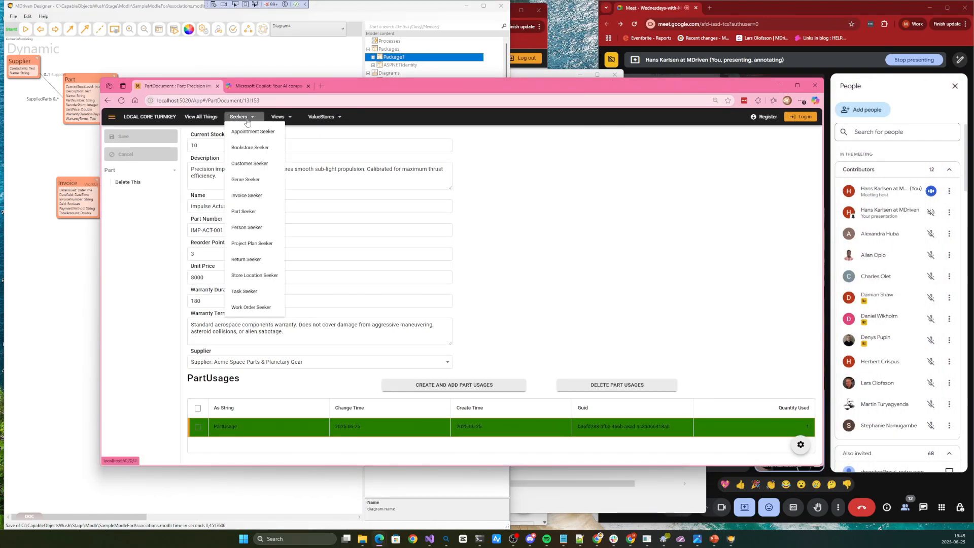
pyautogui.click(248, 197)
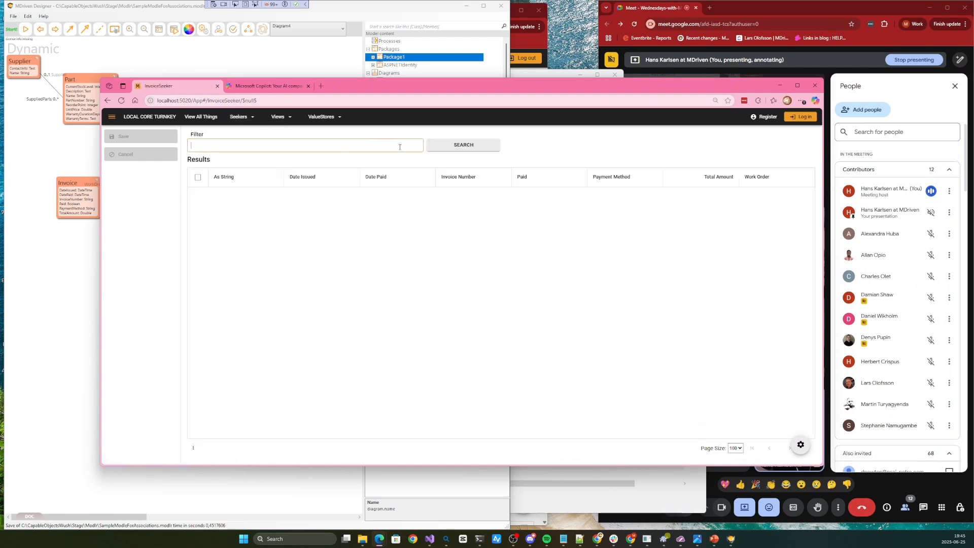
pyautogui.click(479, 146)
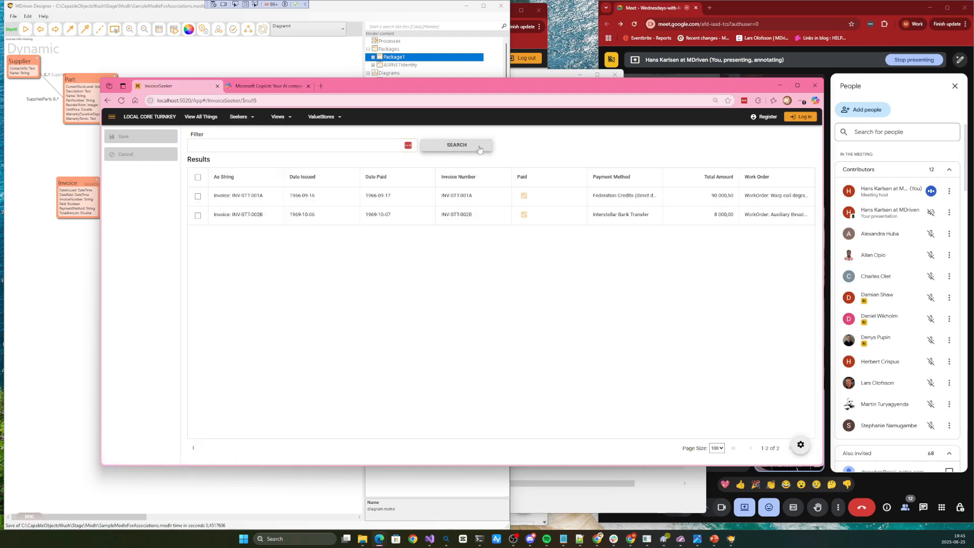
pyautogui.click(247, 202)
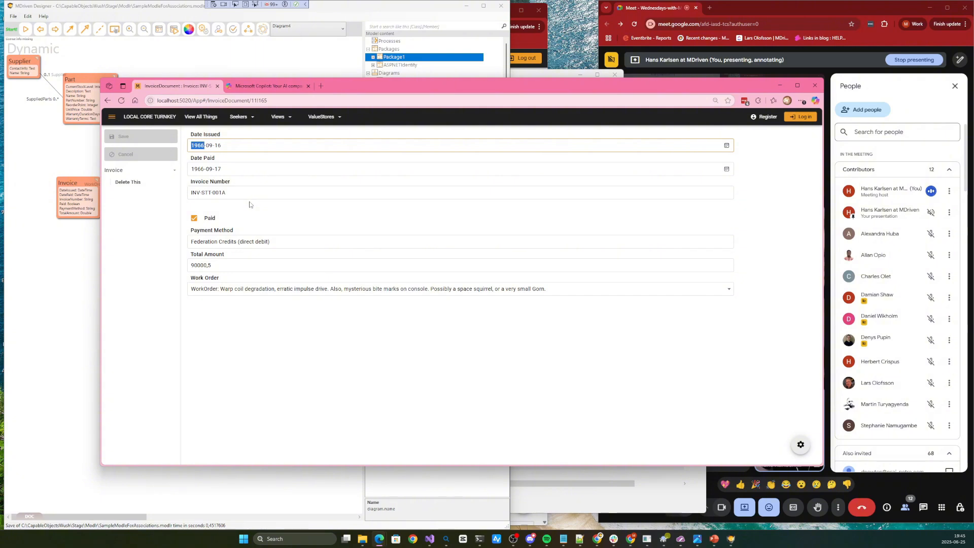
pyautogui.click(234, 297)
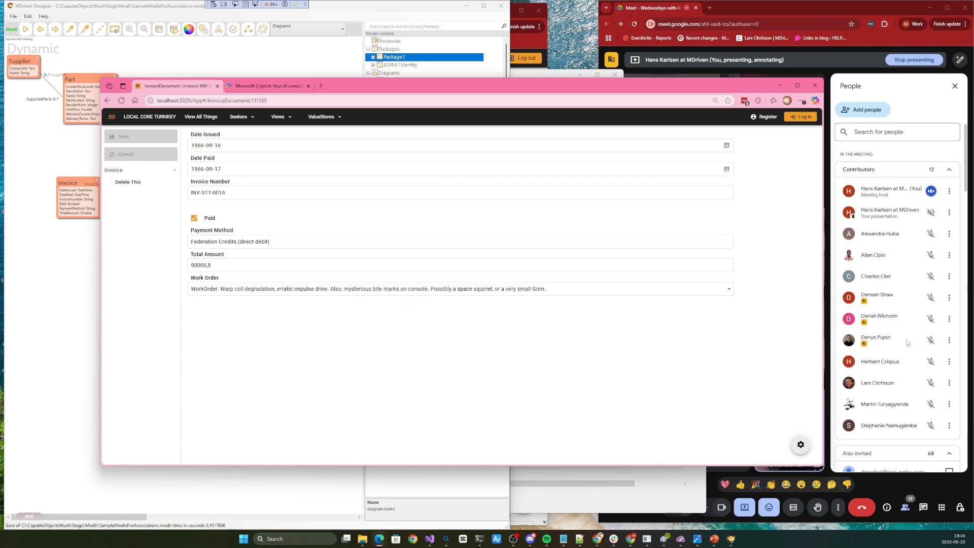
# Narrow the browser window showing the invoice and move it off the meeting participants' video tiles
pyautogui.moveTo(826, 296); pyautogui.dragTo(640, 296)
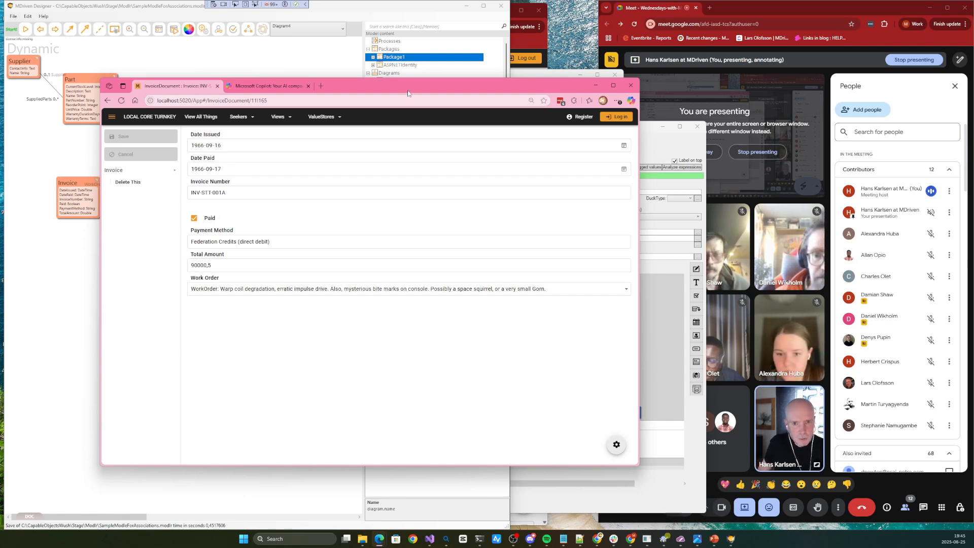
pyautogui.moveTo(408, 93); pyautogui.dragTo(336, 99)
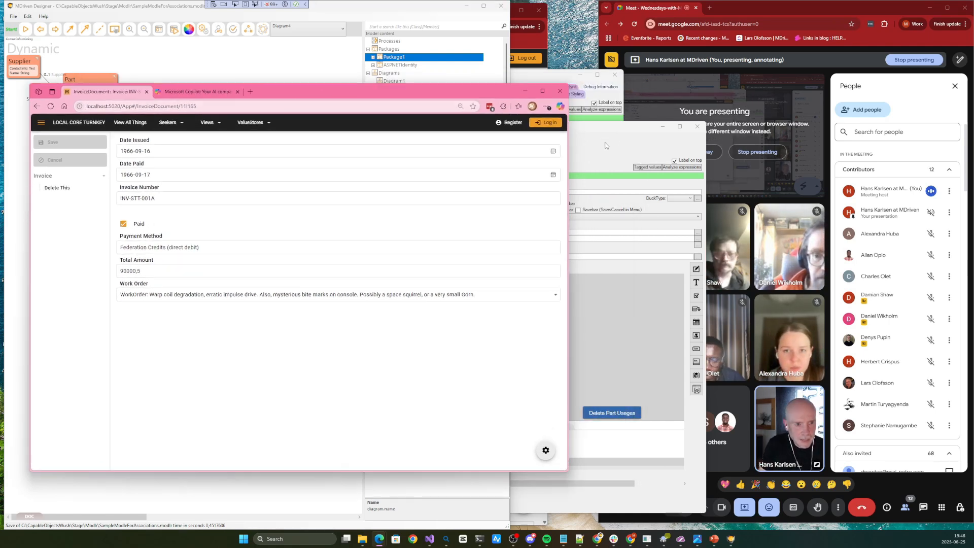
# Bring the PartDocument live editor forward, close the preview's side menu, and widen the preview and properties area
pyautogui.click(536, 81)
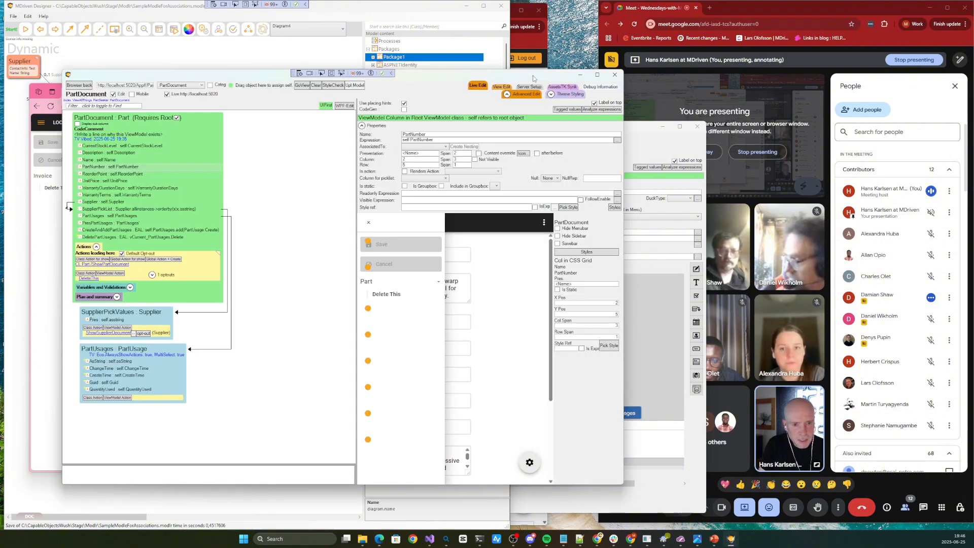
pyautogui.click(368, 224)
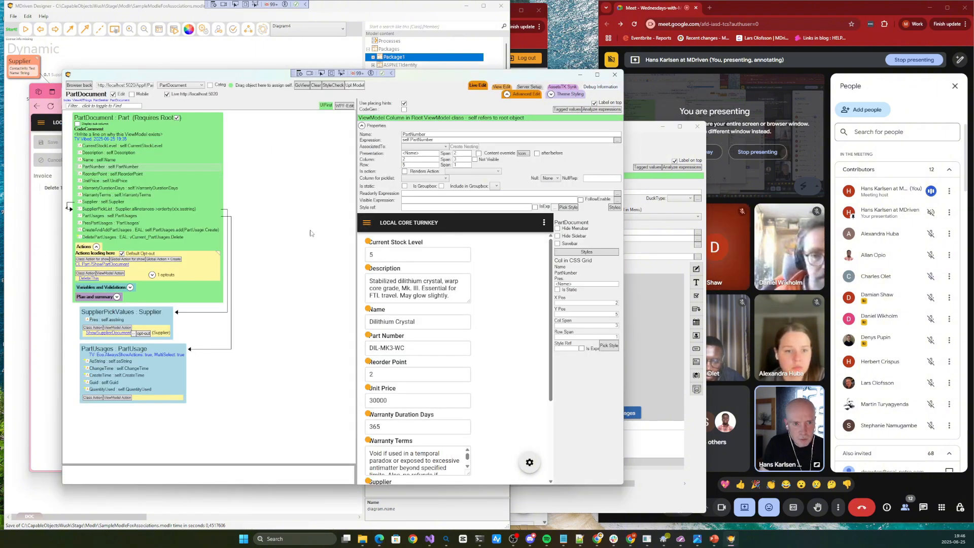
pyautogui.moveTo(357, 187); pyautogui.dragTo(256, 184)
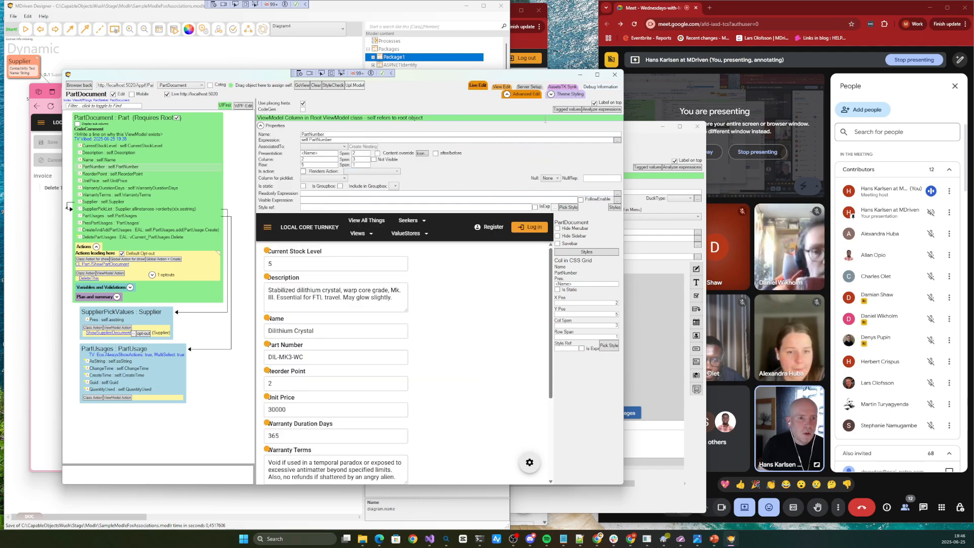
# Show the Theme Styling section, refresh its style properties from the wiki, and enlarge the area to reveal the style wish field
pyautogui.click(551, 95)
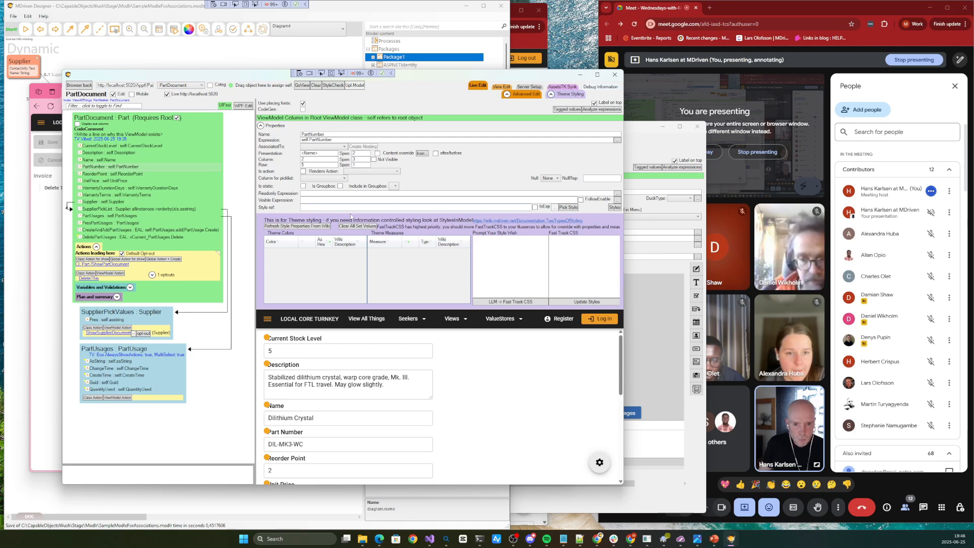
pyautogui.click(305, 229)
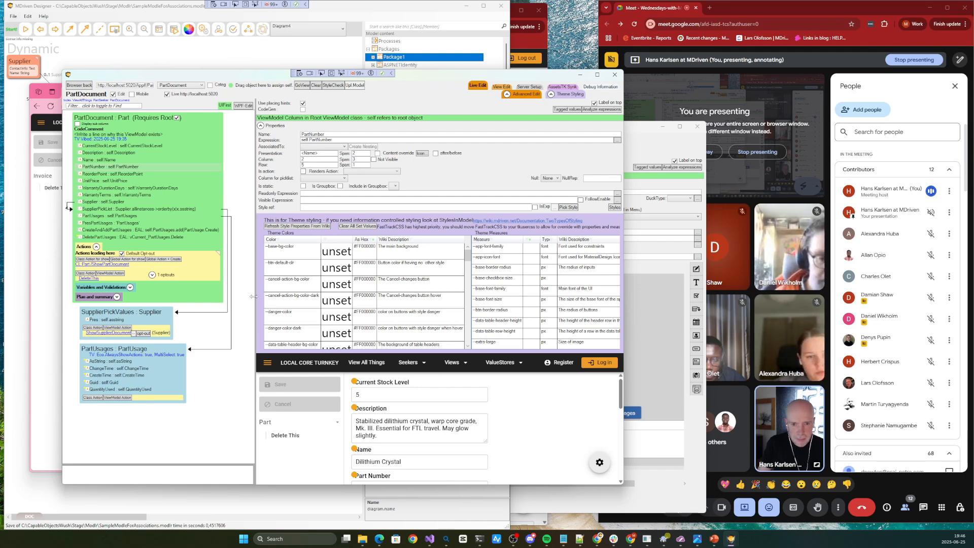
pyautogui.moveTo(253, 296); pyautogui.dragTo(188, 297)
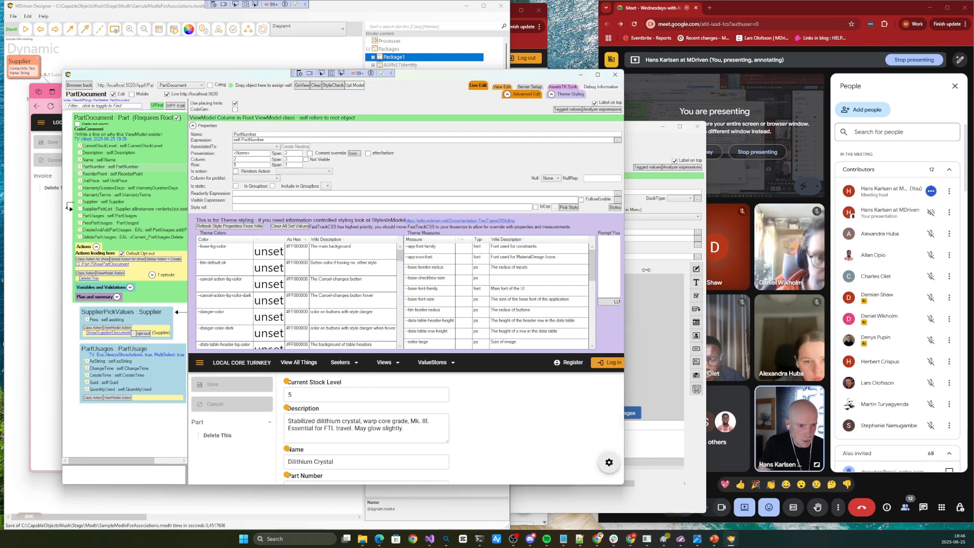
pyautogui.moveTo(646, 270); pyautogui.dragTo(684, 270)
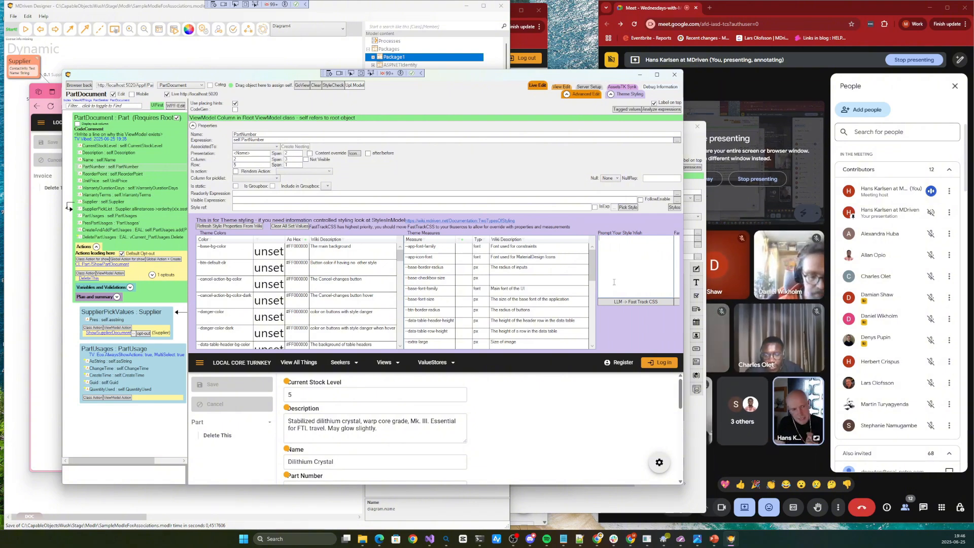
# Enter the style wish "MAGA - make me proud" and have the LLM generate Fast Track CSS from it
pyautogui.write('MAGA')
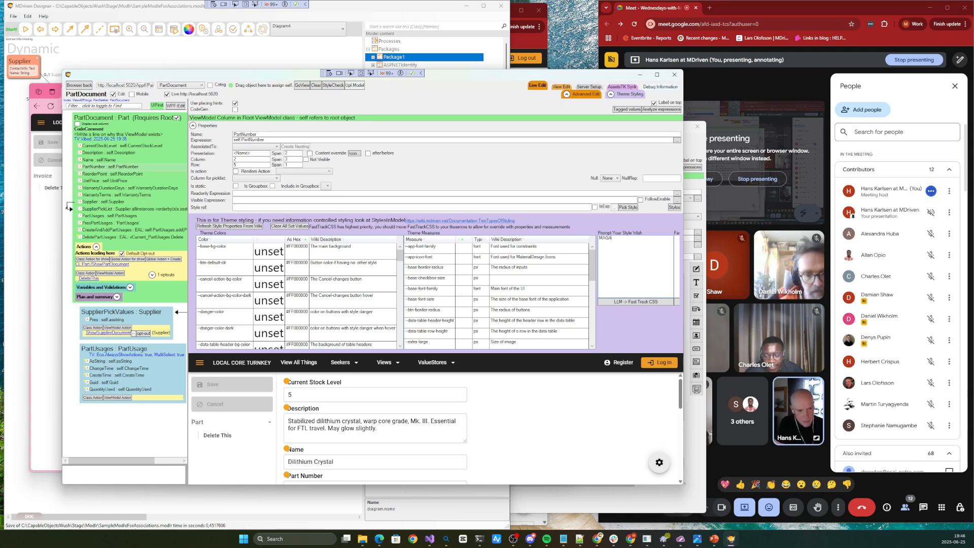
pyautogui.write(' - make me')
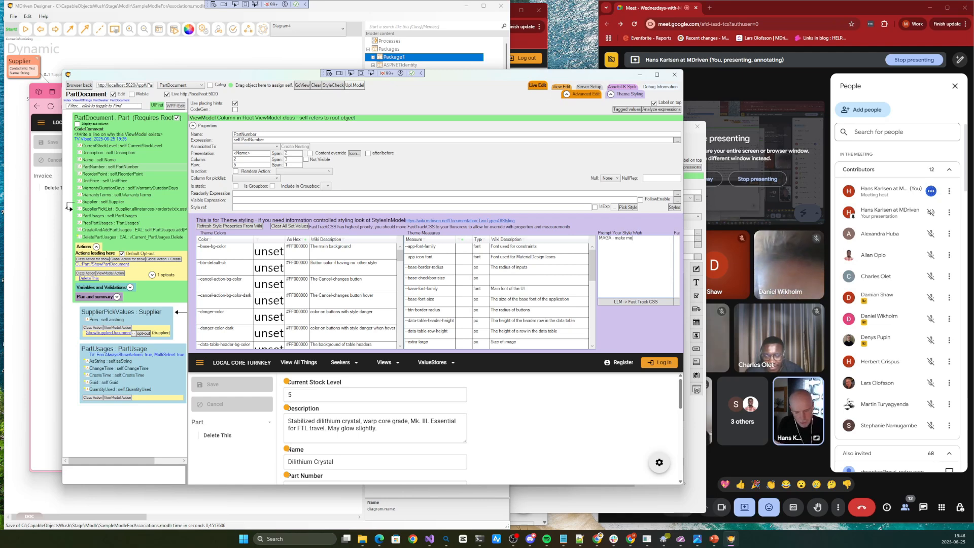
pyautogui.write(' produ')
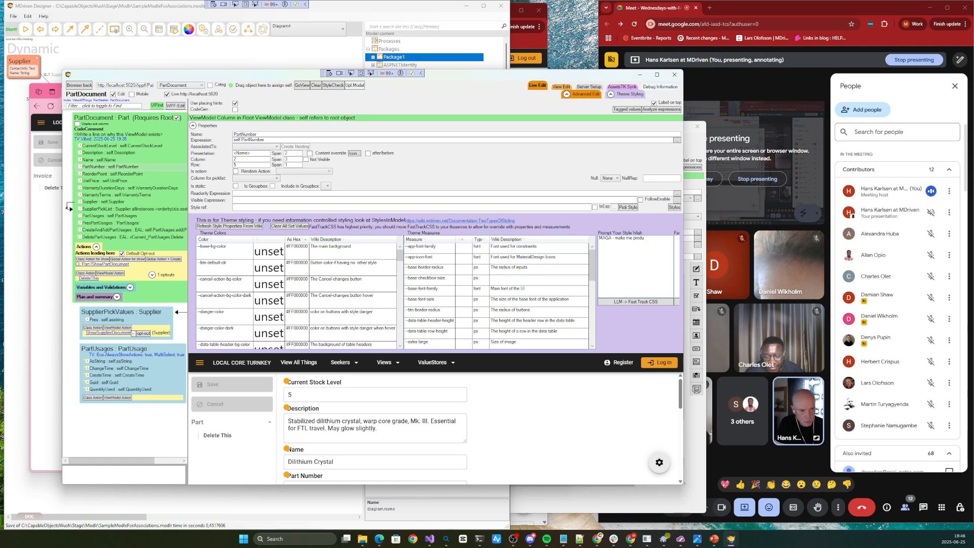
pyautogui.click(639, 302)
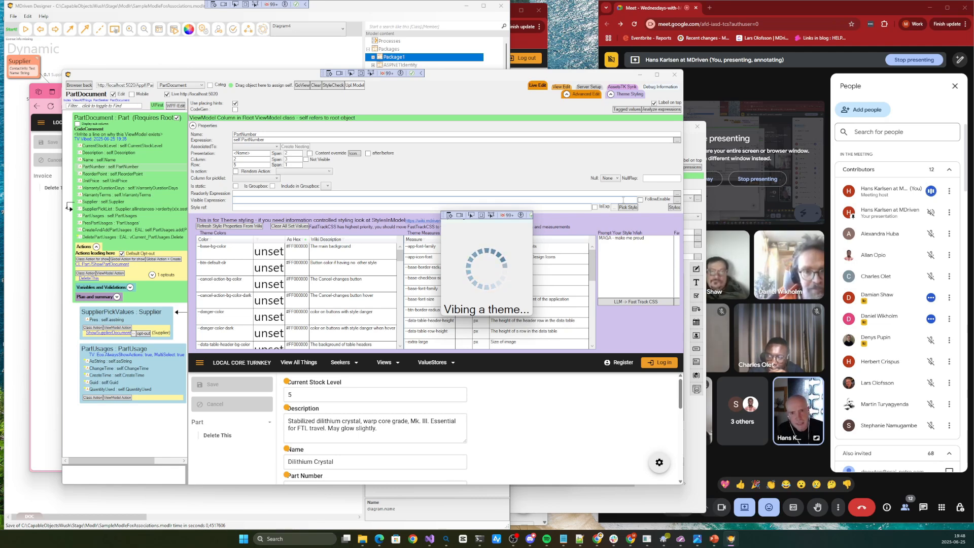
# Check the model designer diagram, return to the PartDocument editor, and generate the Fast Track CSS from the style wish again
pyautogui.click(110, 54)
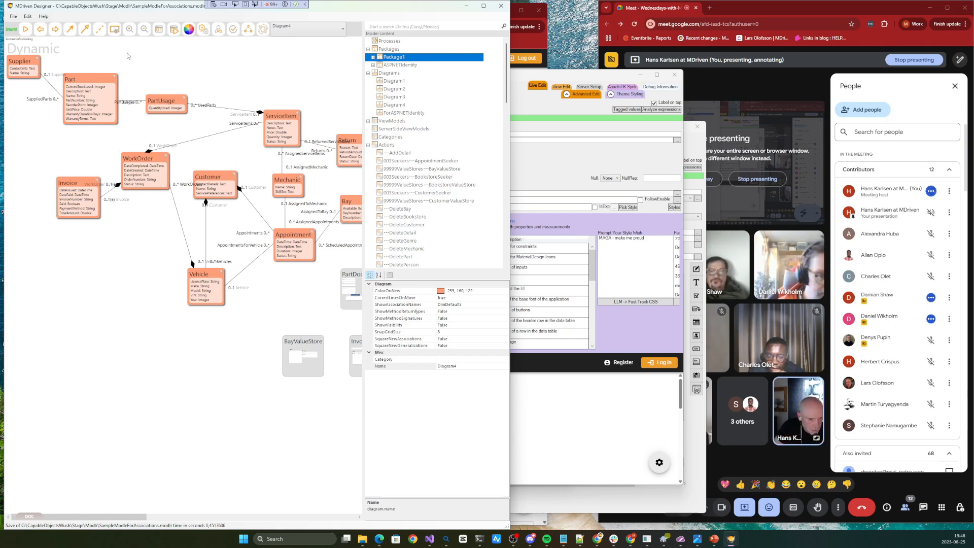
pyautogui.click(638, 265)
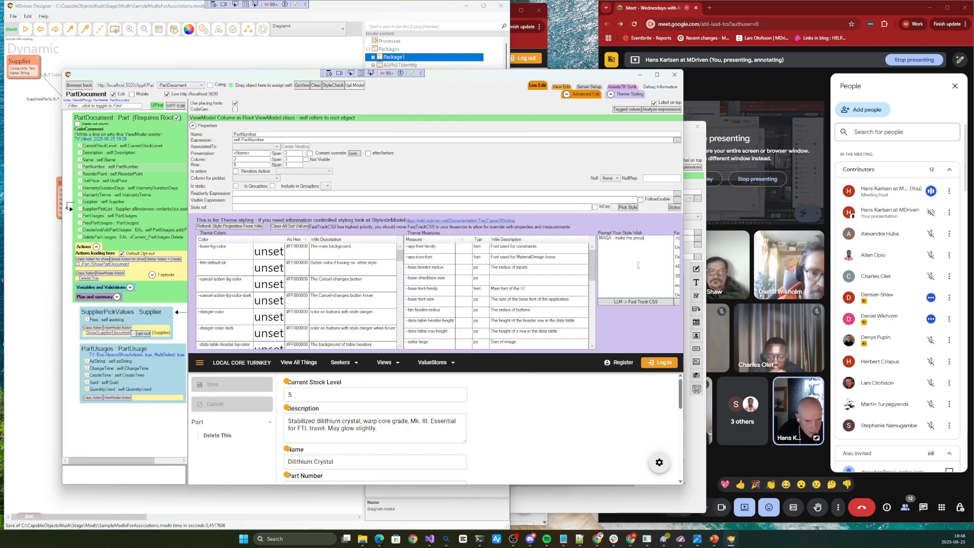
pyautogui.click(622, 302)
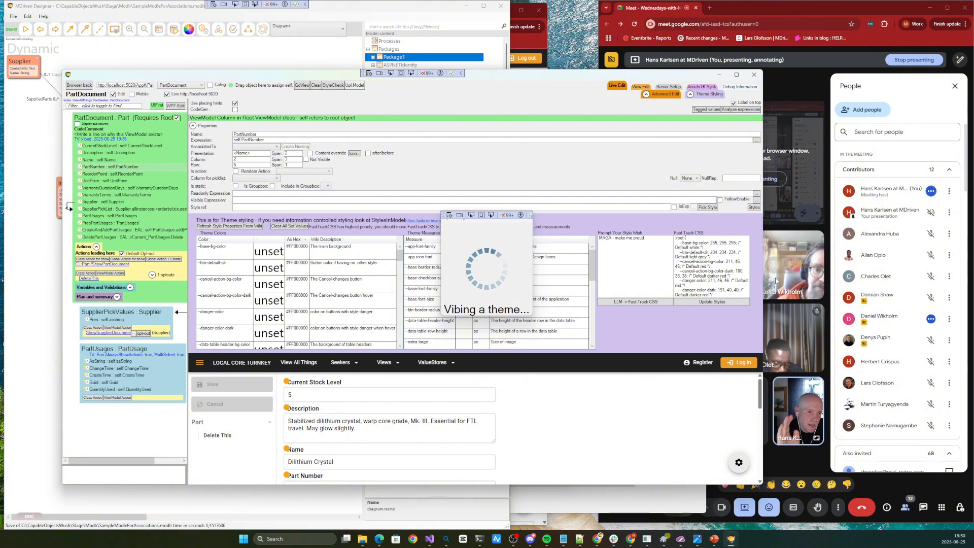
# Look through the generated Fast Track CSS, try to update the styles with it, and select its whole text
pyautogui.moveTo(690, 244); pyautogui.dragTo(713, 344)
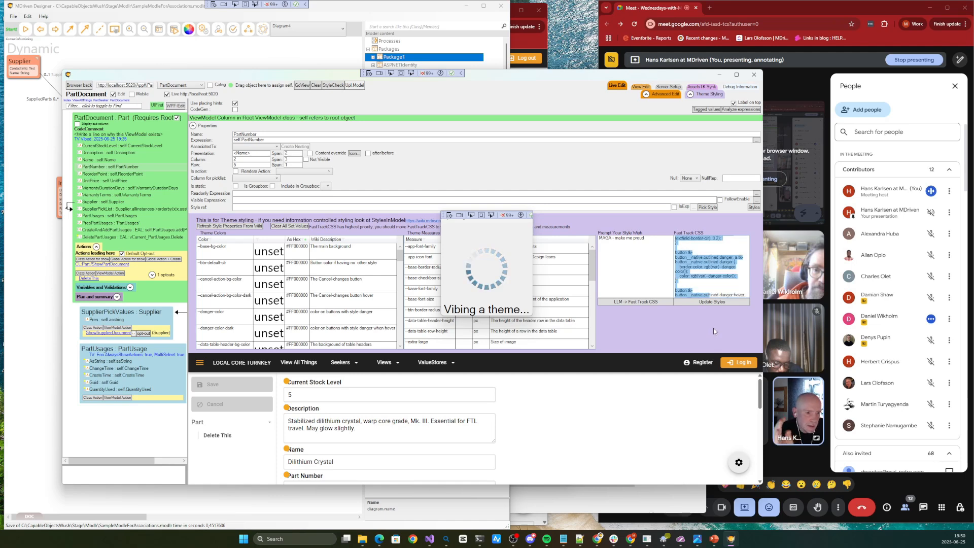
pyautogui.click(725, 269)
pyautogui.hotkey('ctrl', 'a')
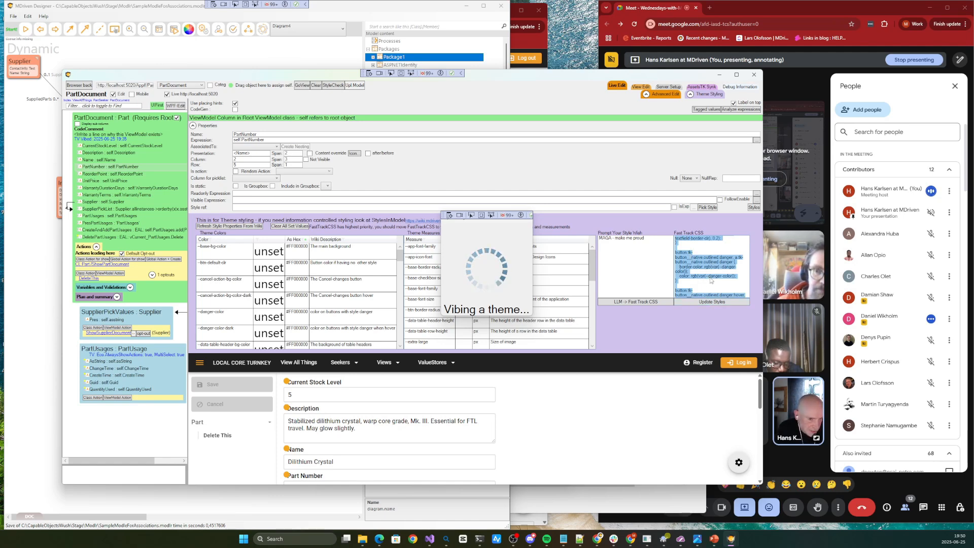
pyautogui.scroll(-3, 712, 281)
pyautogui.click(712, 304)
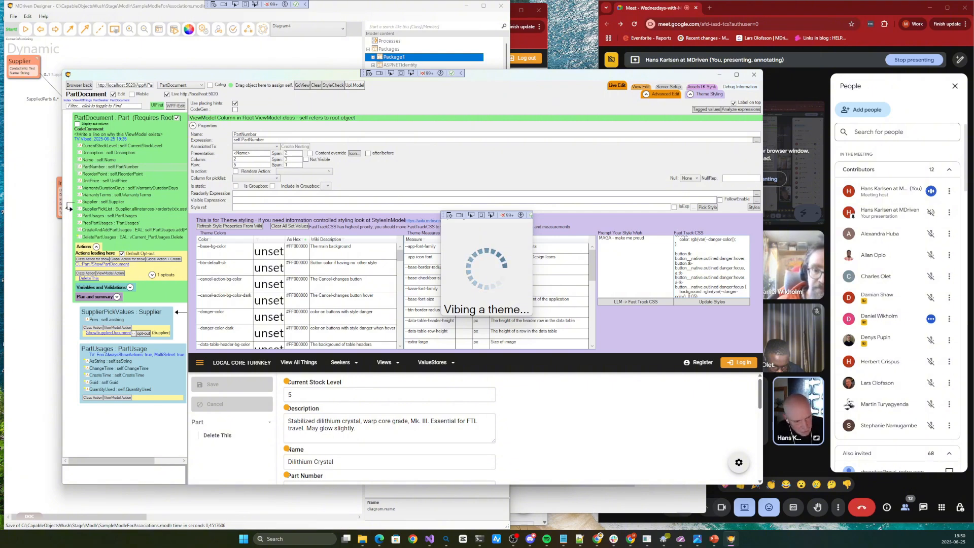
pyautogui.hotkey('ctrl', 'a')
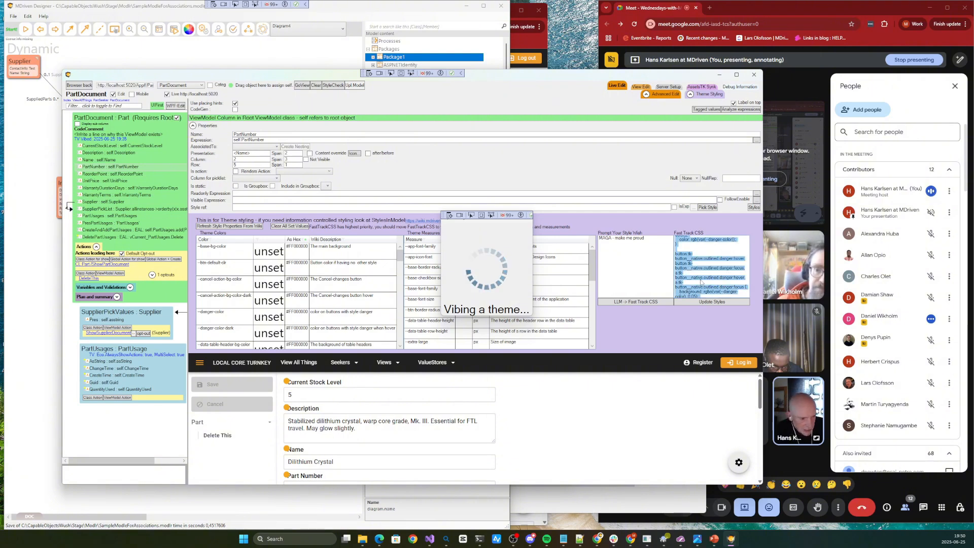
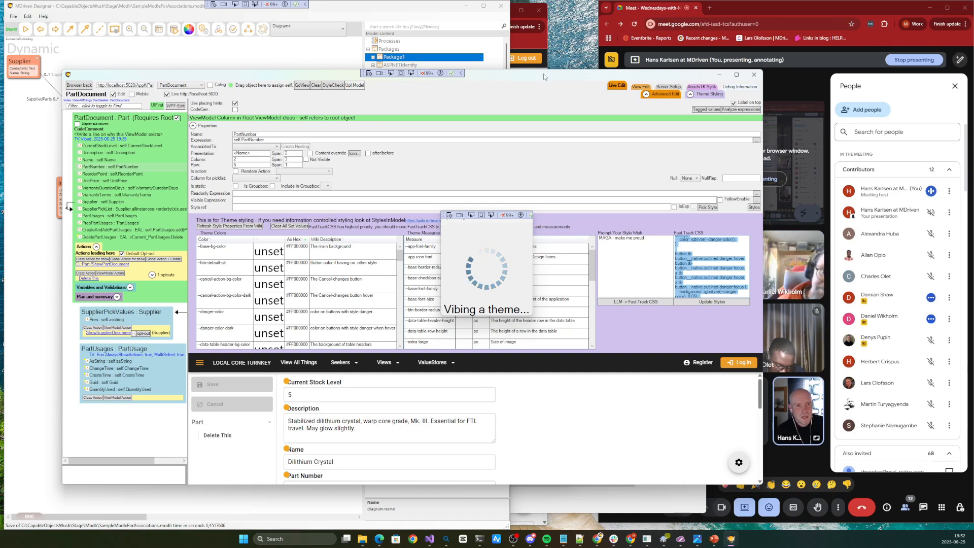
# Move and narrow the live editor window, check the PartDocument ViewModel Editor behind it, and update the styles with the generated CSS
pyautogui.moveTo(543, 75); pyautogui.dragTo(502, 82)
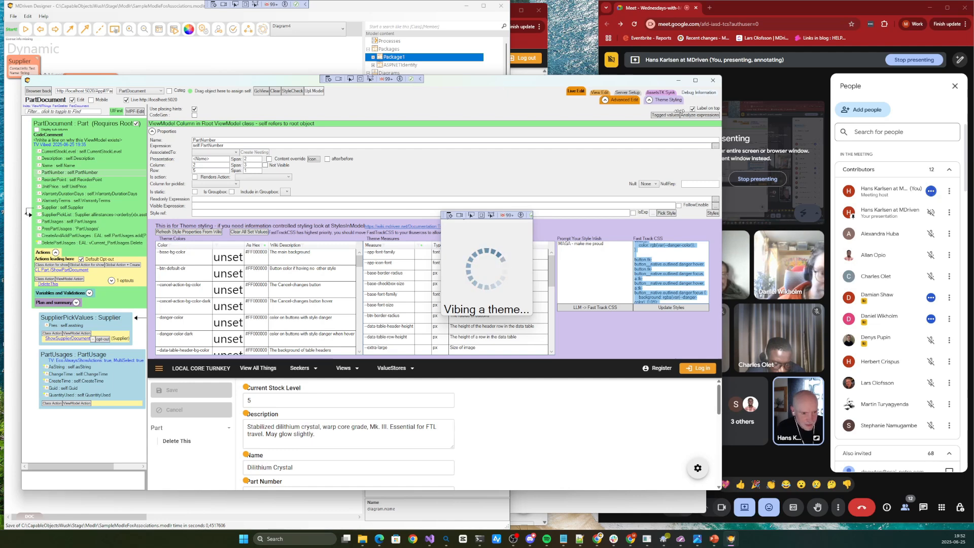
pyautogui.moveTo(680, 111); pyautogui.dragTo(674, 111)
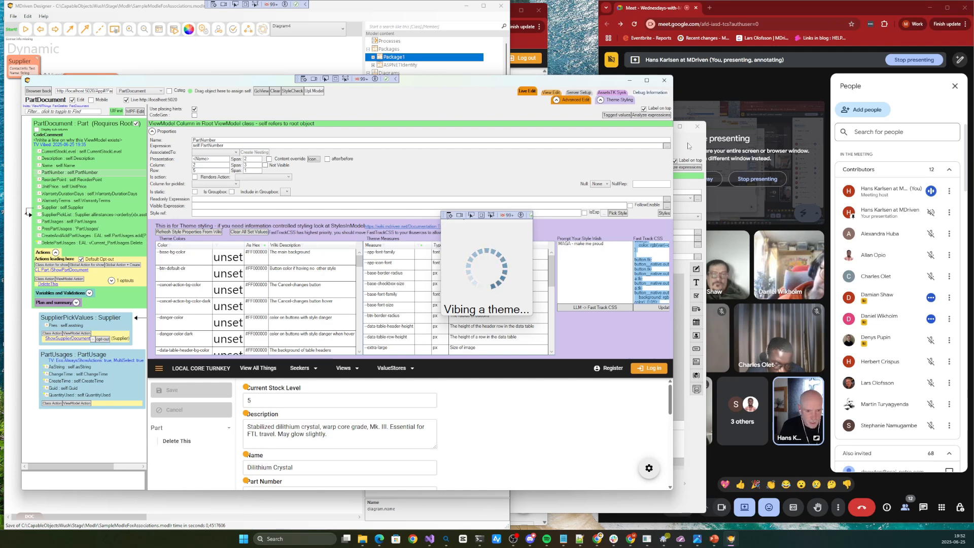
pyautogui.click(689, 146)
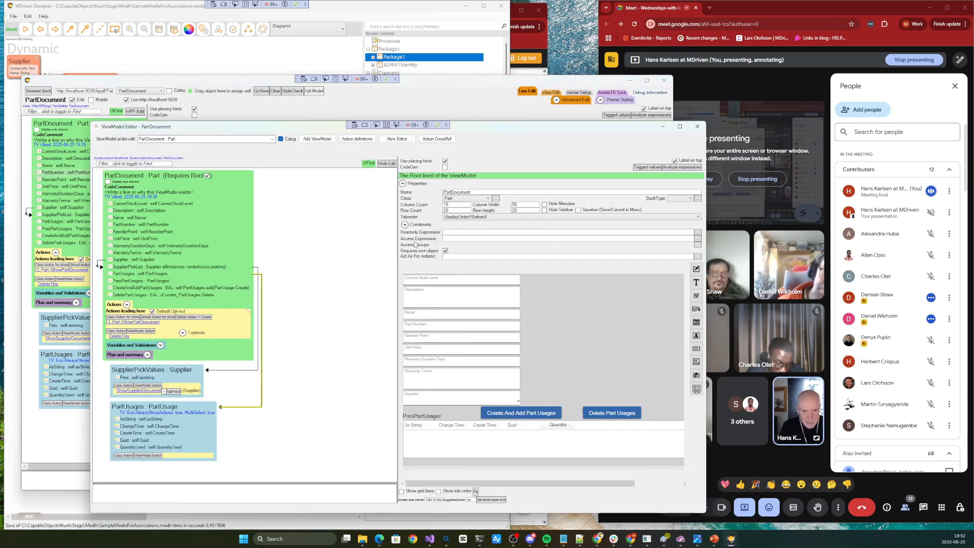
pyautogui.click(465, 88)
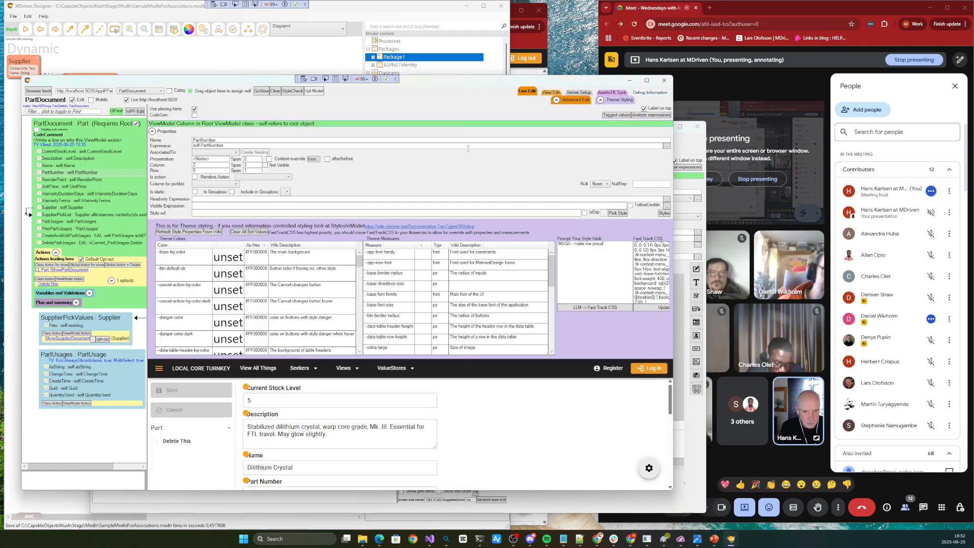
pyautogui.click(661, 309)
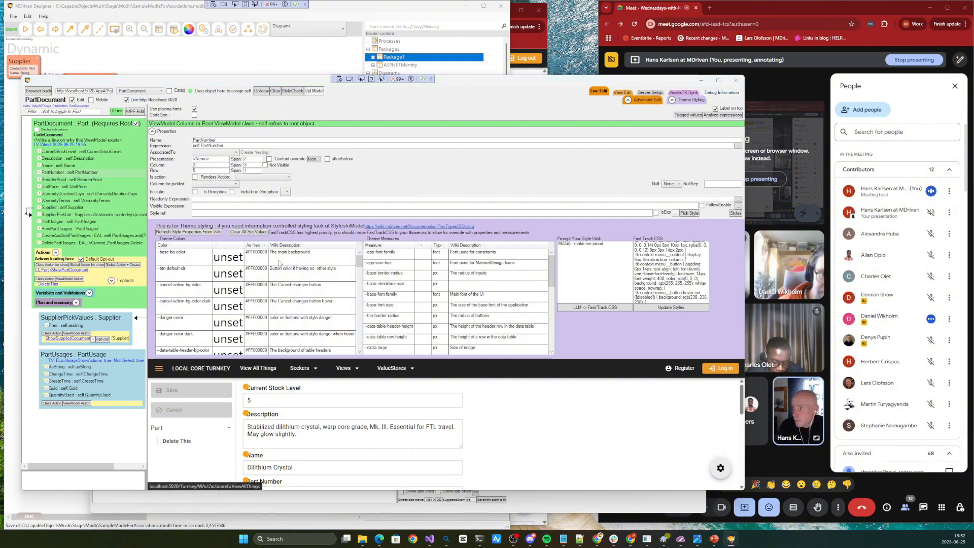
# Replace the whole Fast Track CSS with the style text from the Notepad document and update the styles
pyautogui.scroll(3, 648, 264)
pyautogui.scroll(15, 648, 263)
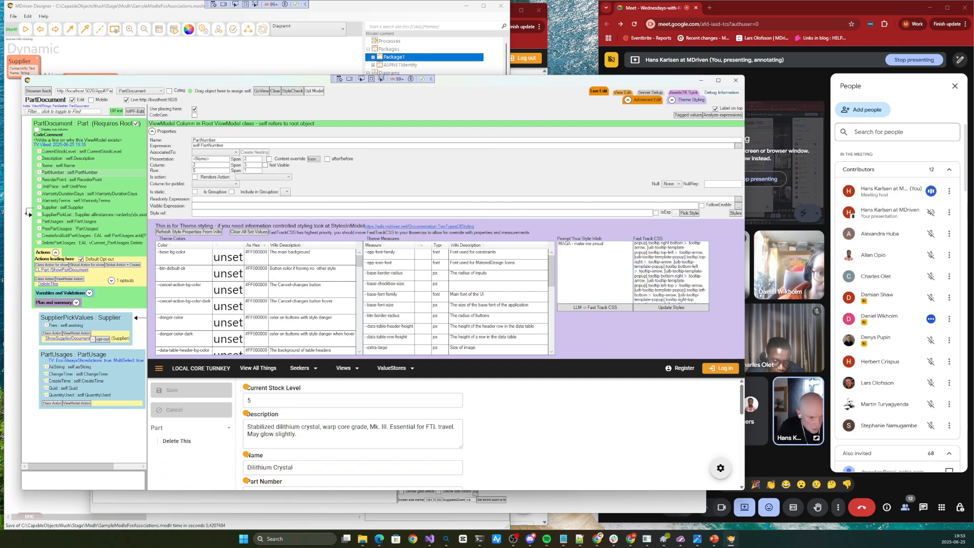
pyautogui.hotkey('alt', 'Tab')
pyautogui.scroll(20, 311, 332)
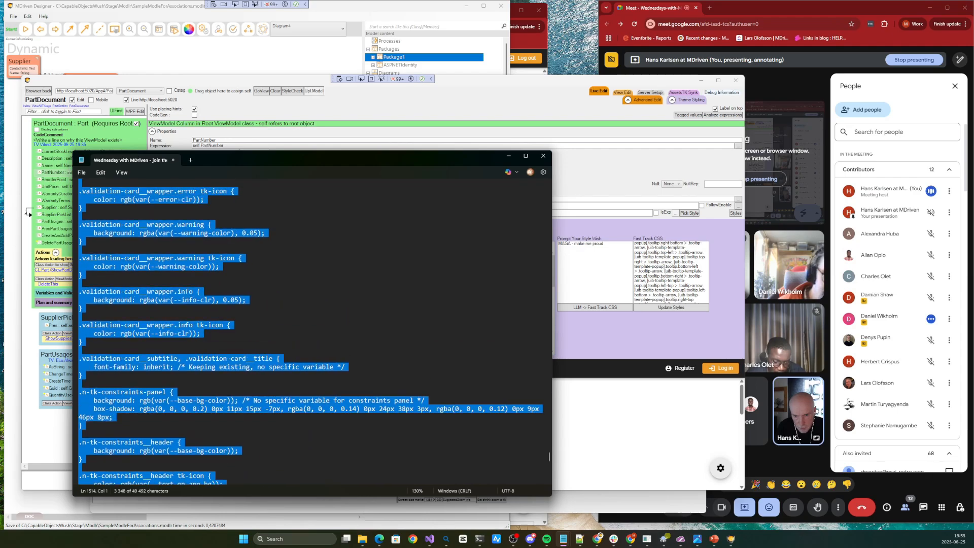
pyautogui.moveTo(84, 154); pyautogui.dragTo(72, 267)
pyautogui.hotkey('ctrl', 'c')
pyautogui.click(671, 274)
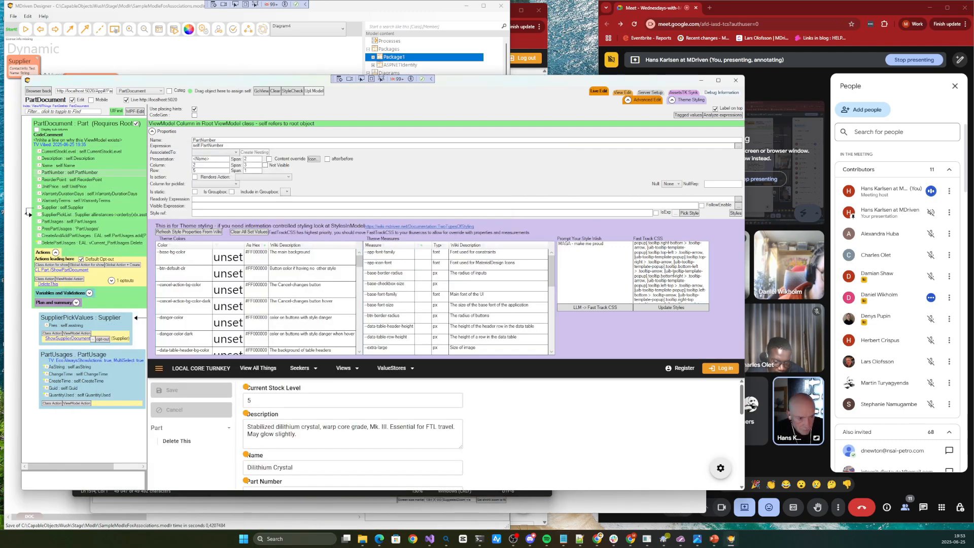
pyautogui.hotkey('ctrl', 'a')
pyautogui.hotkey('ctrl', 'v')
pyautogui.click(671, 308)
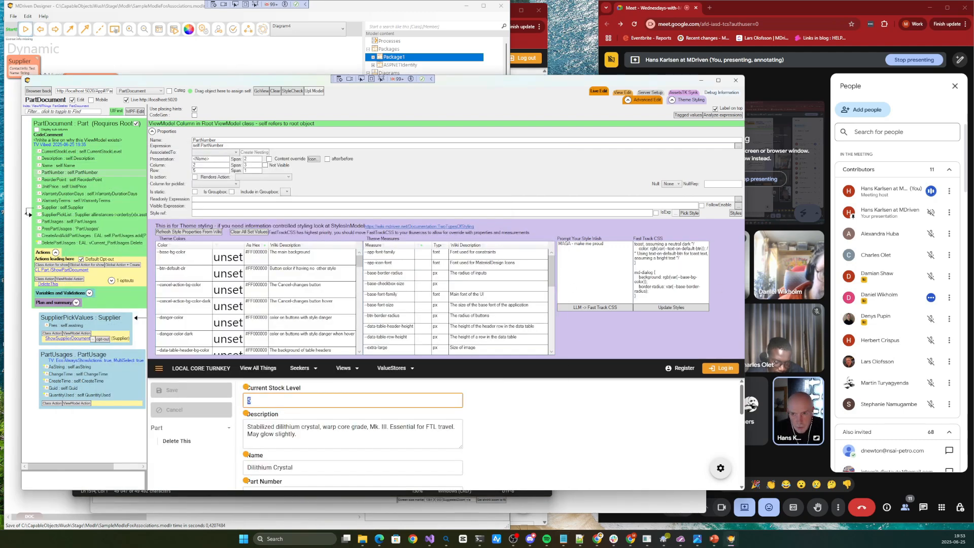
# Save the model, check the invoice page in the browser, and return to the live editor
pyautogui.click(13, 16)
pyautogui.click(23, 27)
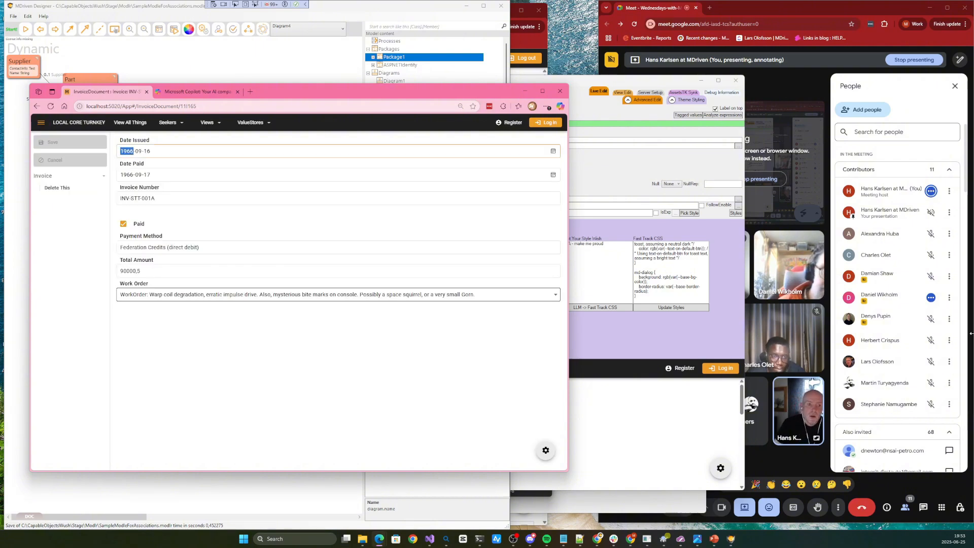
pyautogui.click(687, 274)
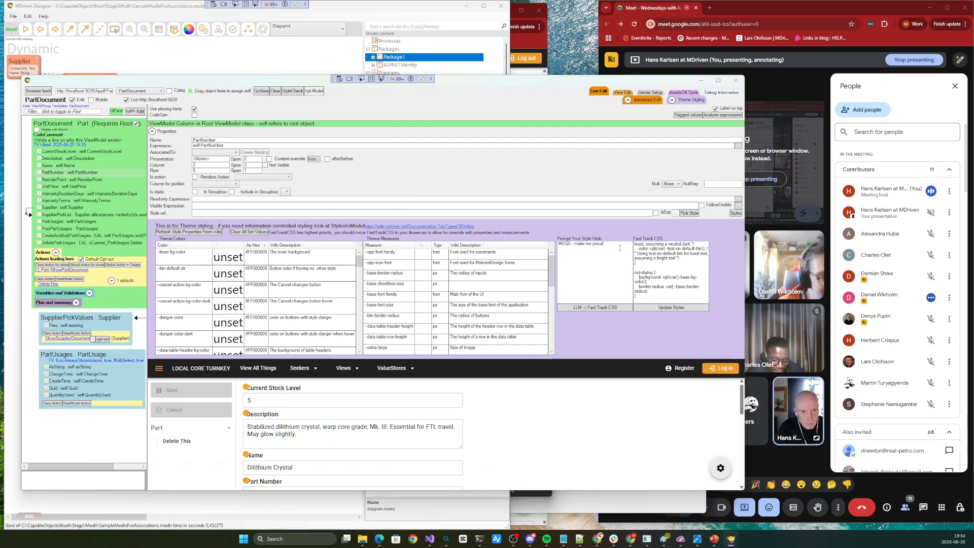
# Switch to the PartDocument ViewModel Editor, expand its Plan and summary section, and move the window higher
pyautogui.hotkey('alt', 'Tab')
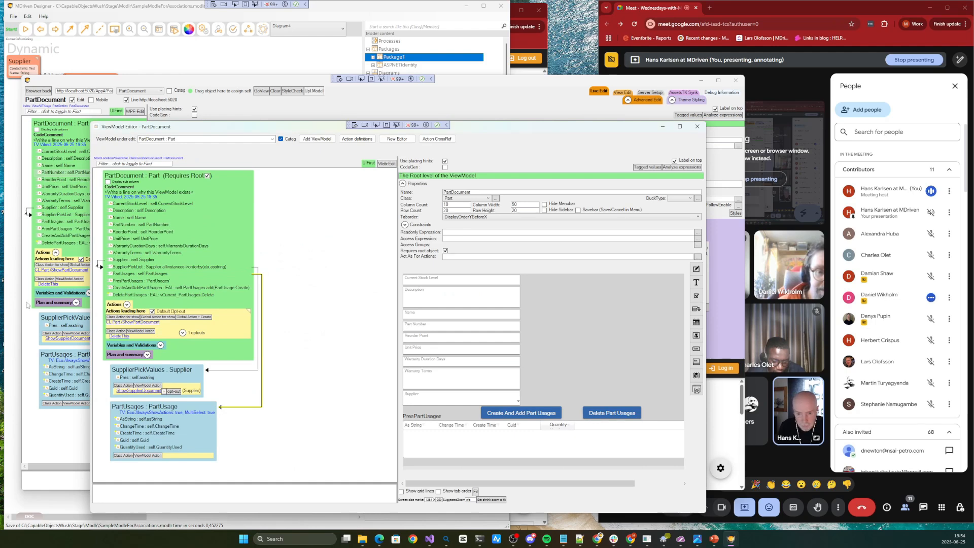
pyautogui.click(147, 355)
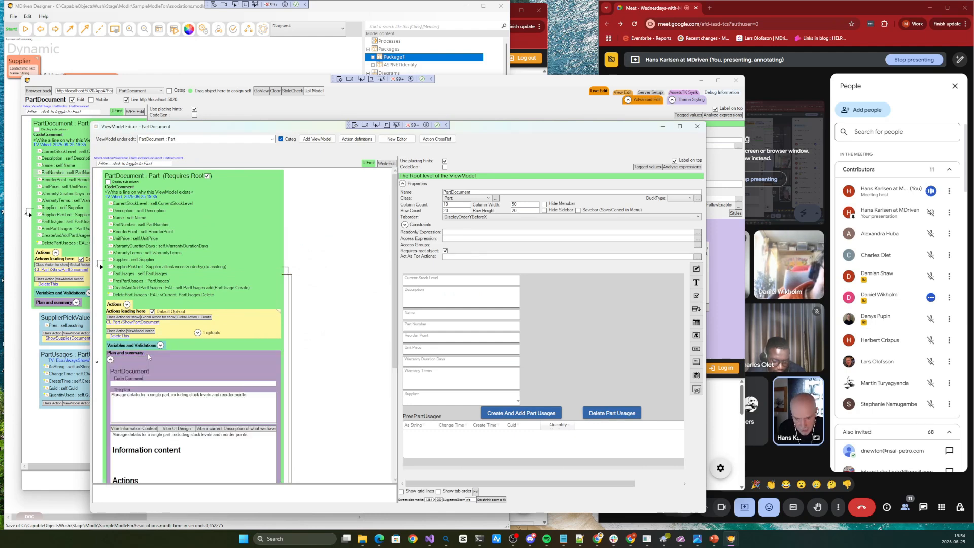
pyautogui.moveTo(215, 127); pyautogui.dragTo(224, 58)
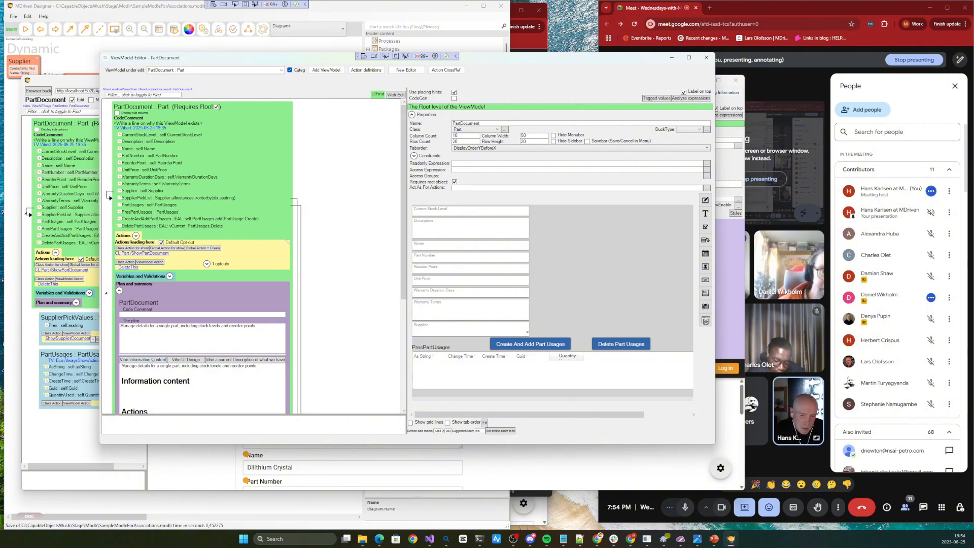
# Delete the PartNumber and ReorderPoint columns from the PartDocument view model
pyautogui.click(440, 264)
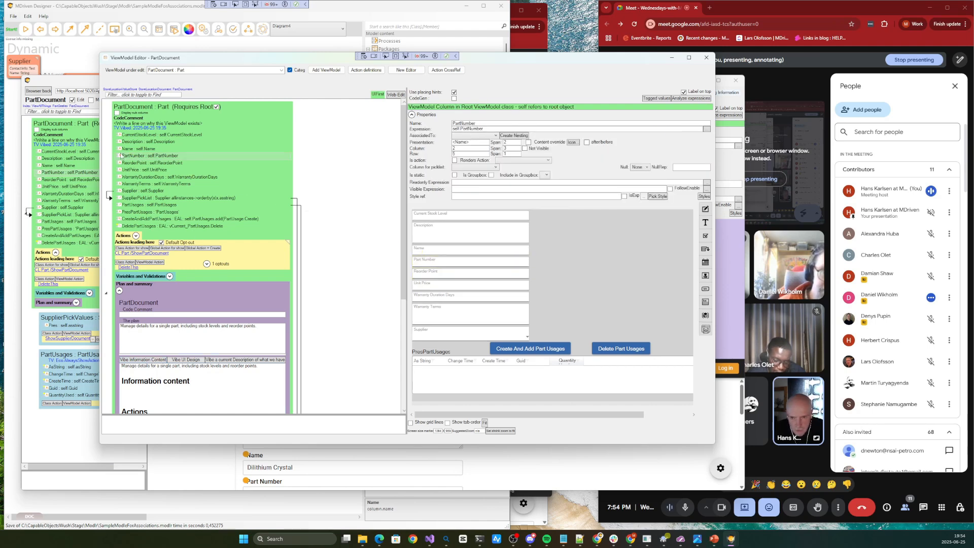
pyautogui.rightClick(129, 160)
pyautogui.click(152, 195)
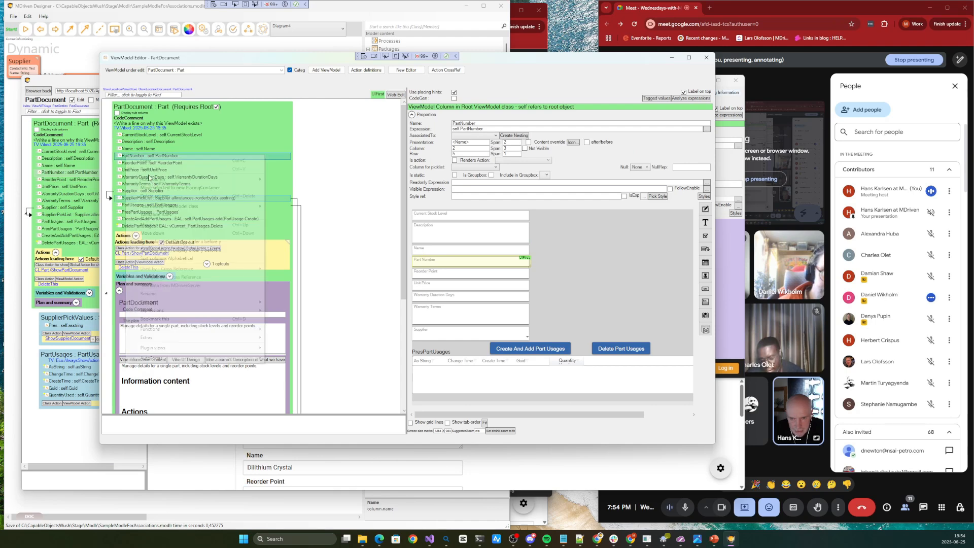
pyautogui.rightClick(146, 156)
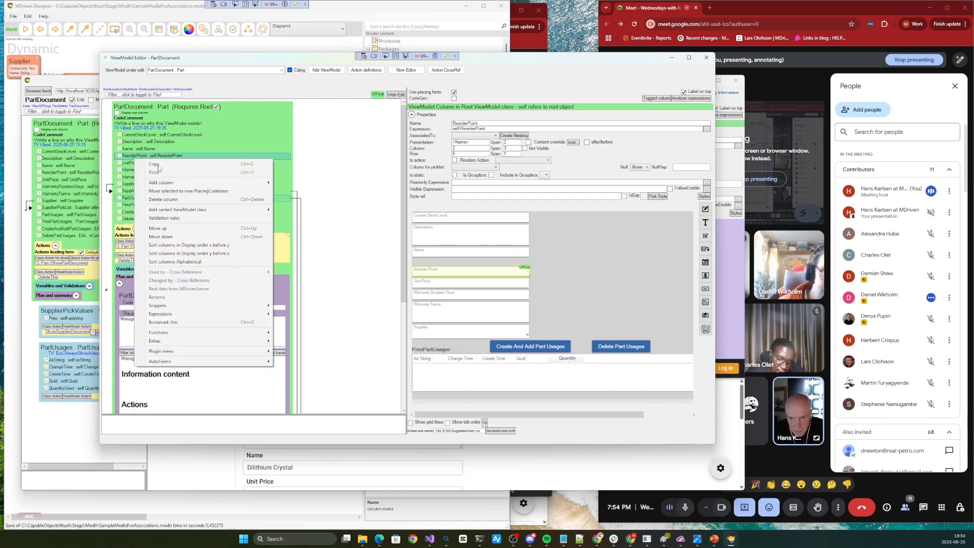
pyautogui.click(157, 199)
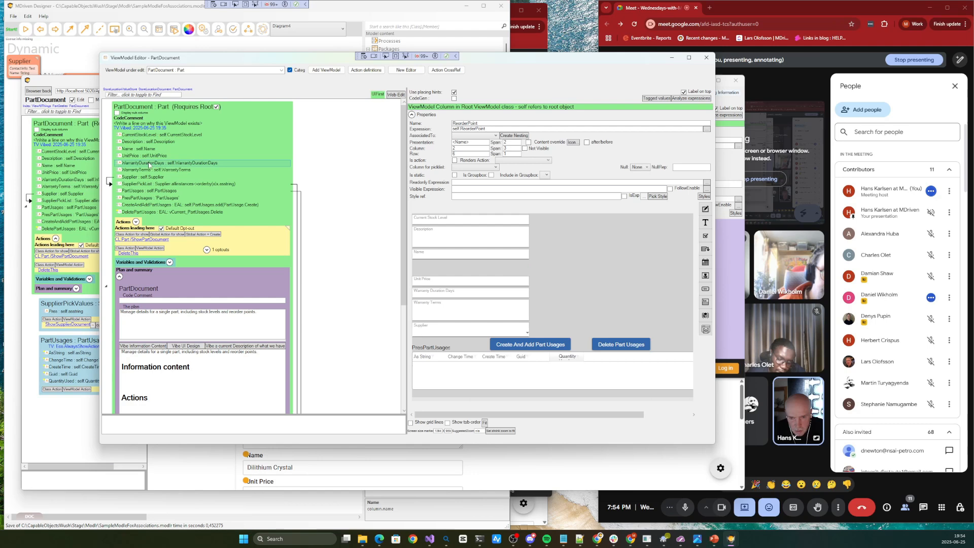
# Vibe the information content from PartDocument's plan text and interpret the vibe answer
pyautogui.click(144, 346)
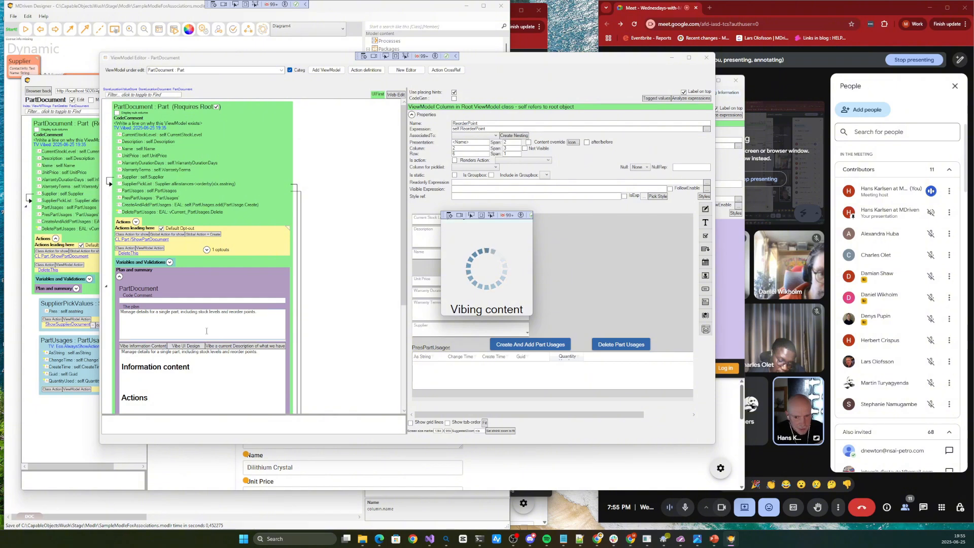
pyautogui.moveTo(261, 314); pyautogui.dragTo(120, 312)
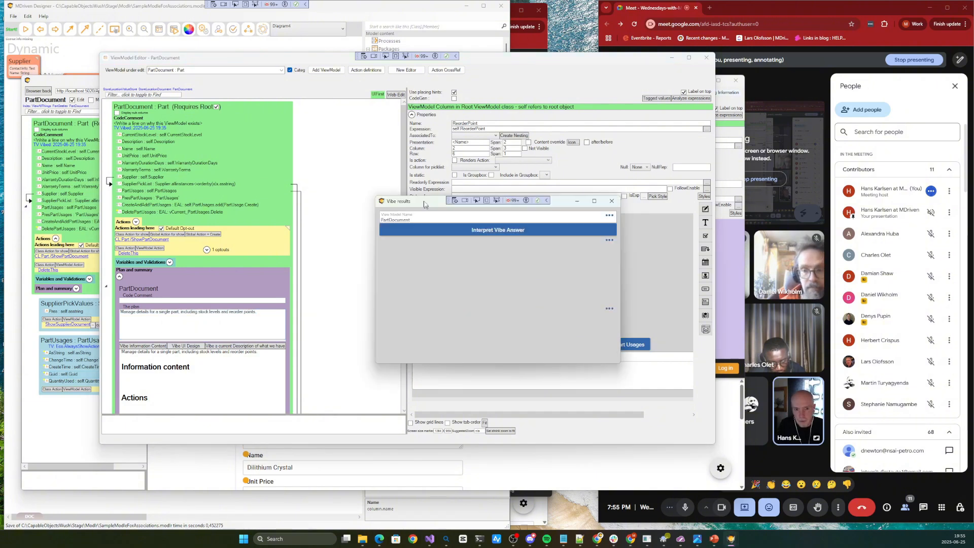
pyautogui.click(416, 229)
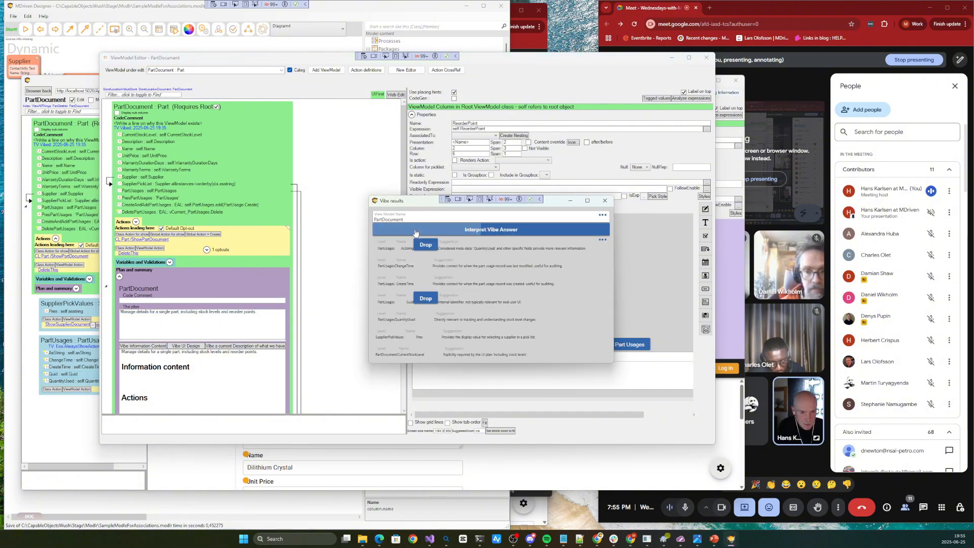
# Enlarge and reposition the Vibe results window to show its full list of drop and add suggestions
pyautogui.moveTo(610, 362); pyautogui.dragTo(743, 480)
pyautogui.moveTo(648, 203); pyautogui.dragTo(612, 92)
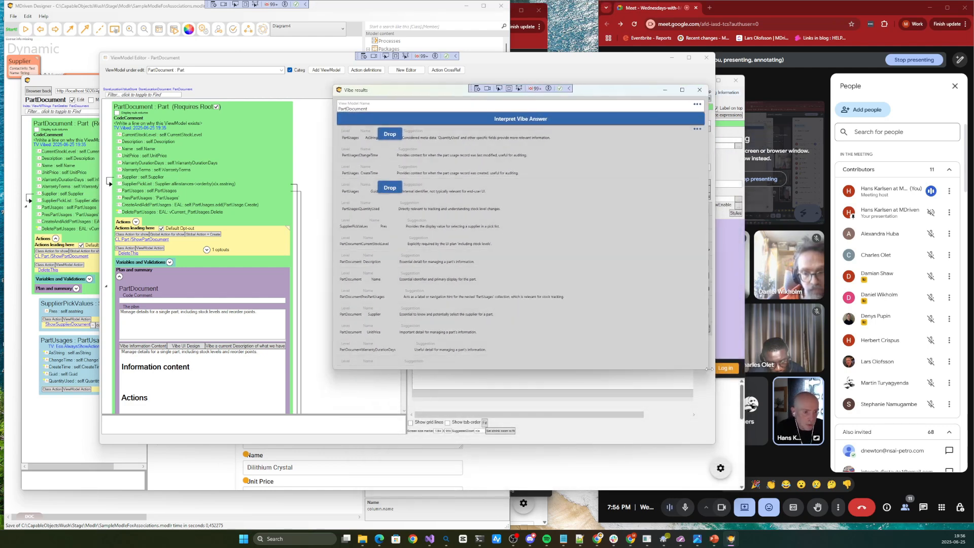
pyautogui.moveTo(705, 370); pyautogui.dragTo(753, 451)
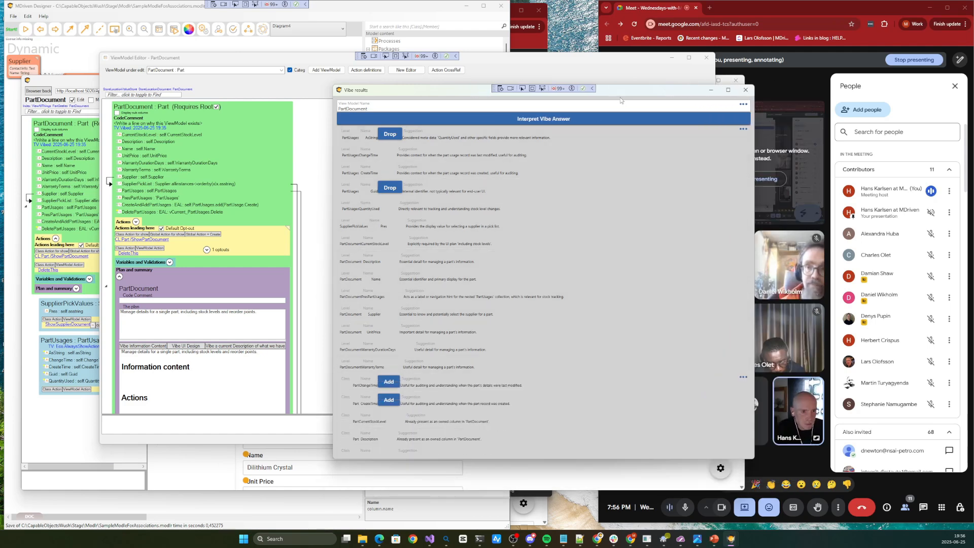
pyautogui.moveTo(628, 91); pyautogui.dragTo(479, 33)
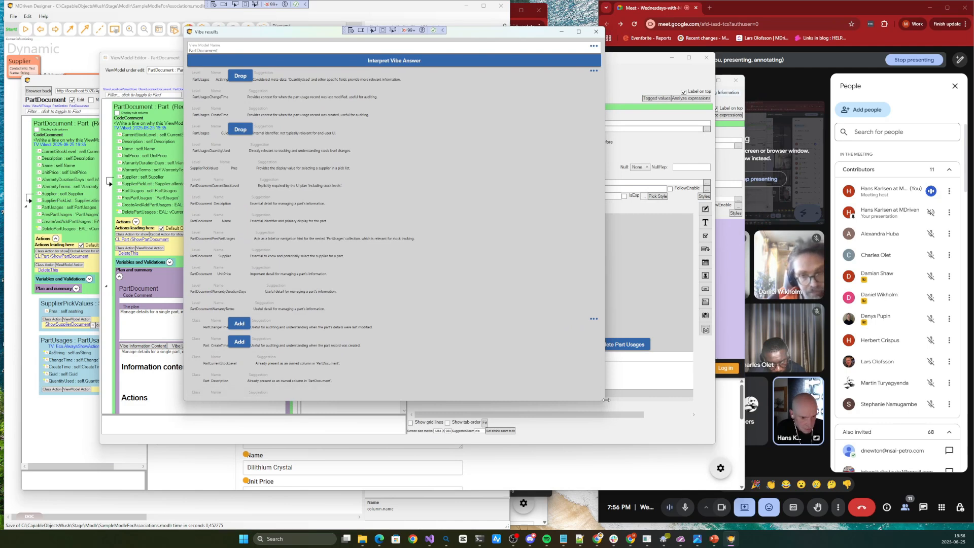
pyautogui.moveTo(605, 401); pyautogui.dragTo(658, 515)
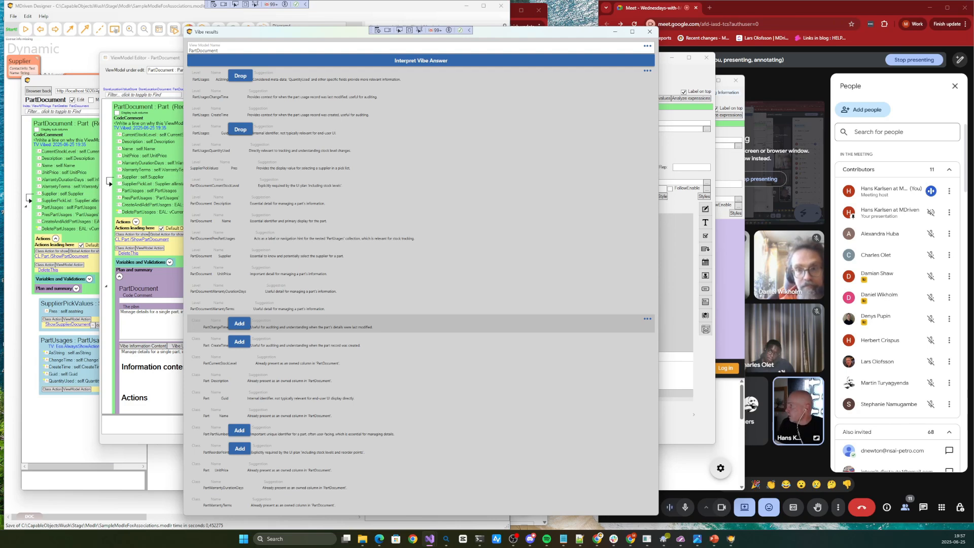
# Examine the suggested CreateTime and PartNumber additions, view the raw JSON answer, and close it
pyautogui.click(242, 342)
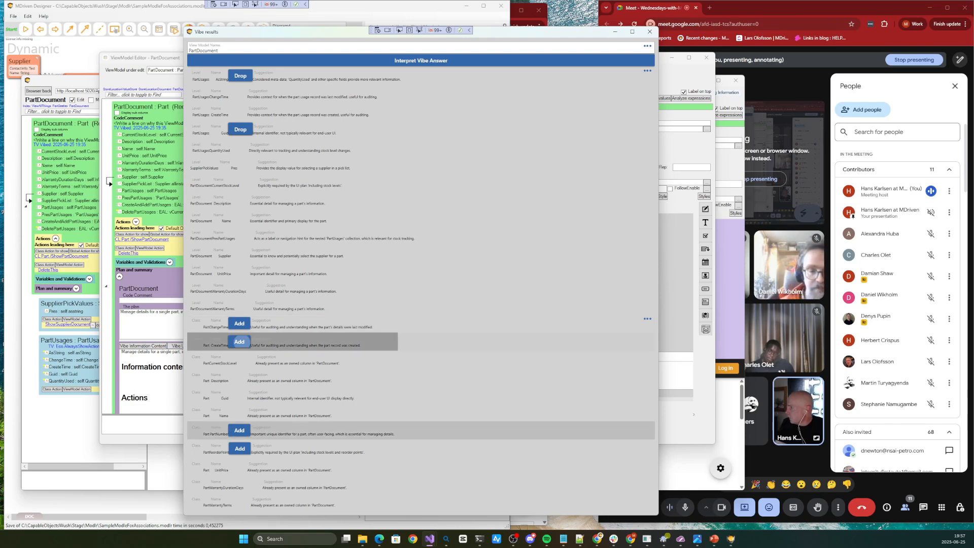
pyautogui.click(244, 432)
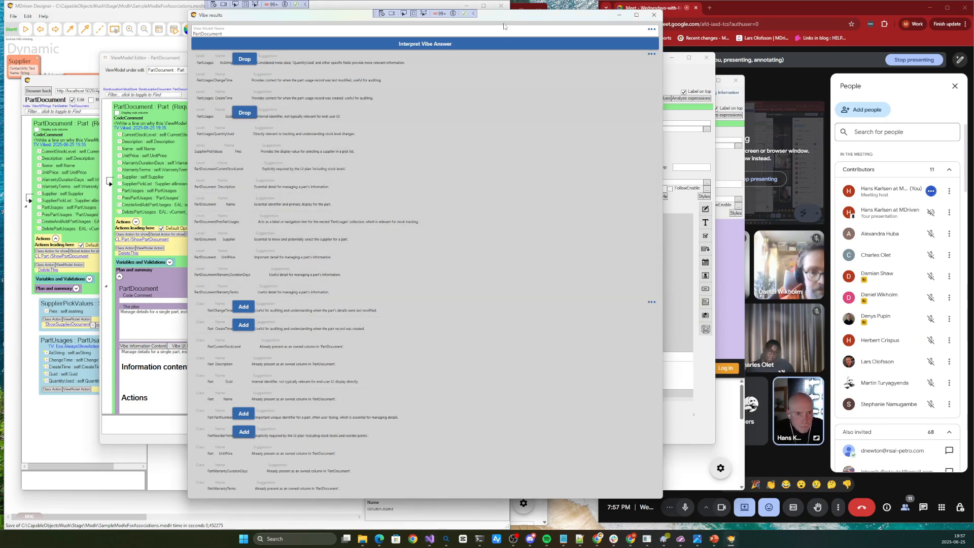
pyautogui.moveTo(515, 17); pyautogui.dragTo(492, 20)
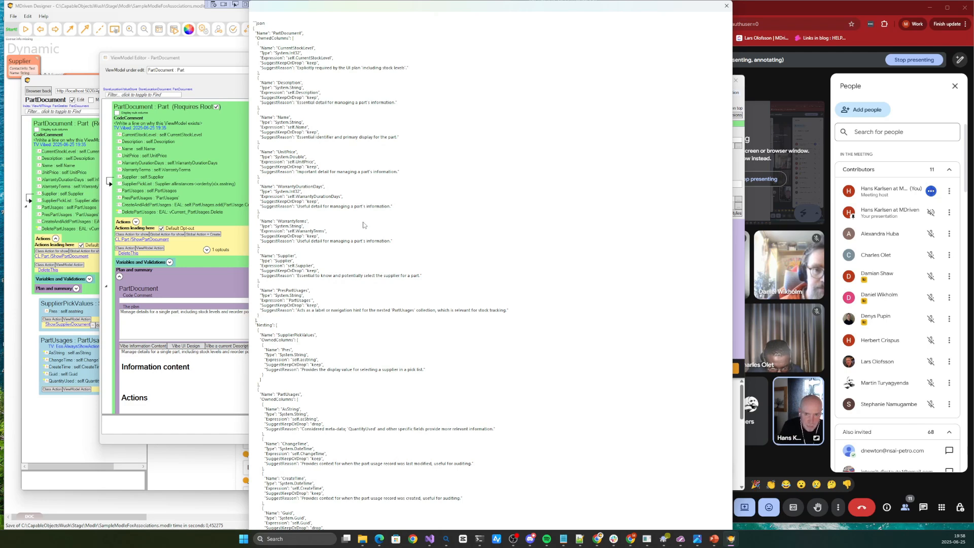
pyautogui.press('Escape')
# Review PartDocument's columns, plan text and nested view models, check the class diagram, and return to the ViewModel Editor
pyautogui.scroll(-5, 161, 154)
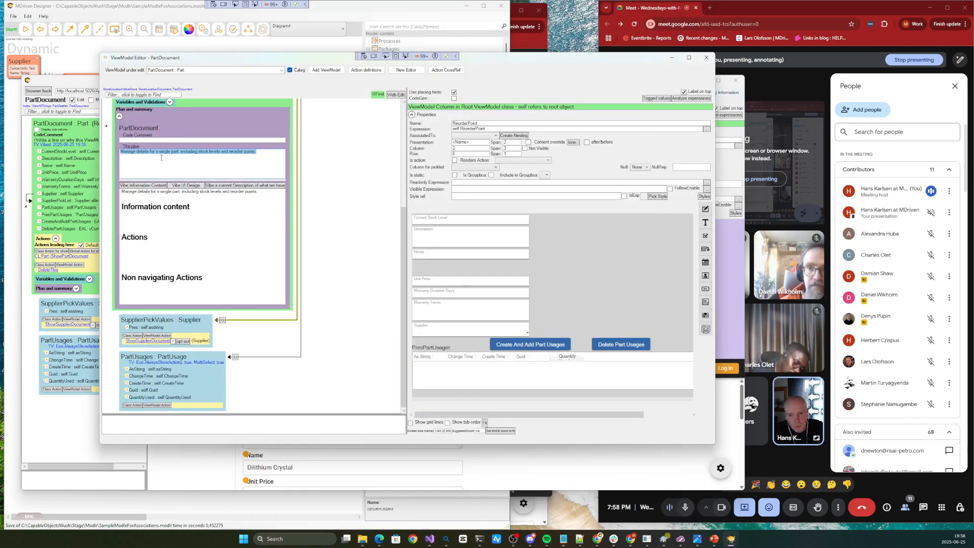
pyautogui.scroll(5, 161, 154)
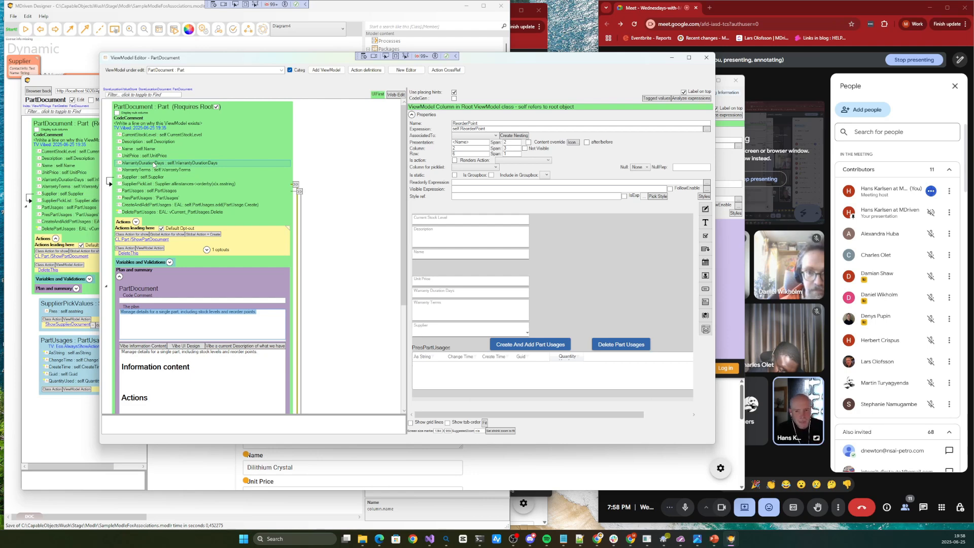
pyautogui.click(200, 312)
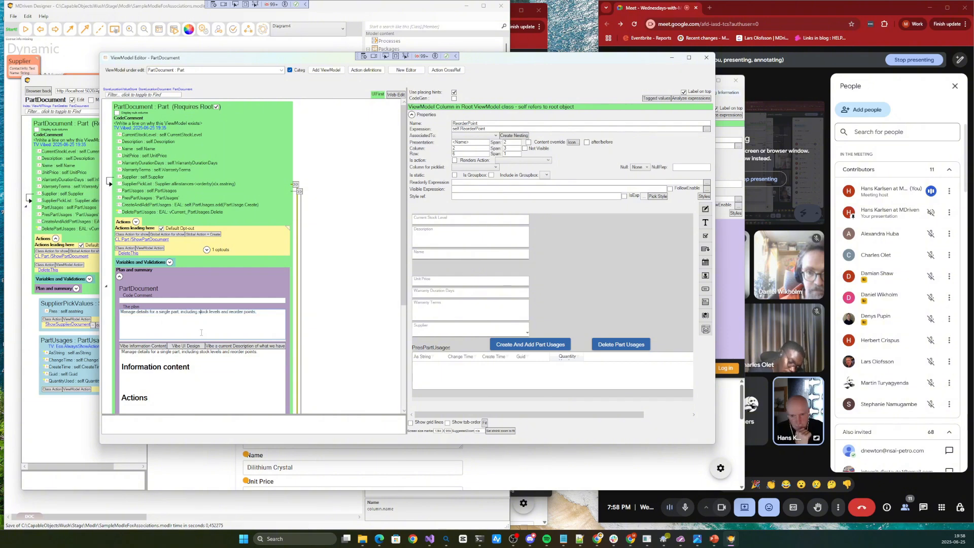
pyautogui.hotkey('ctrl', 'a')
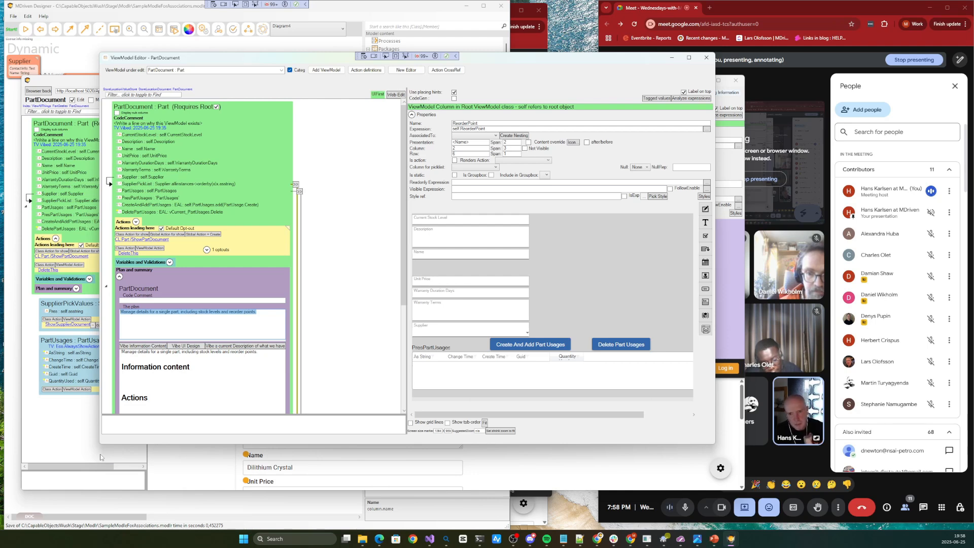
pyautogui.click(89, 58)
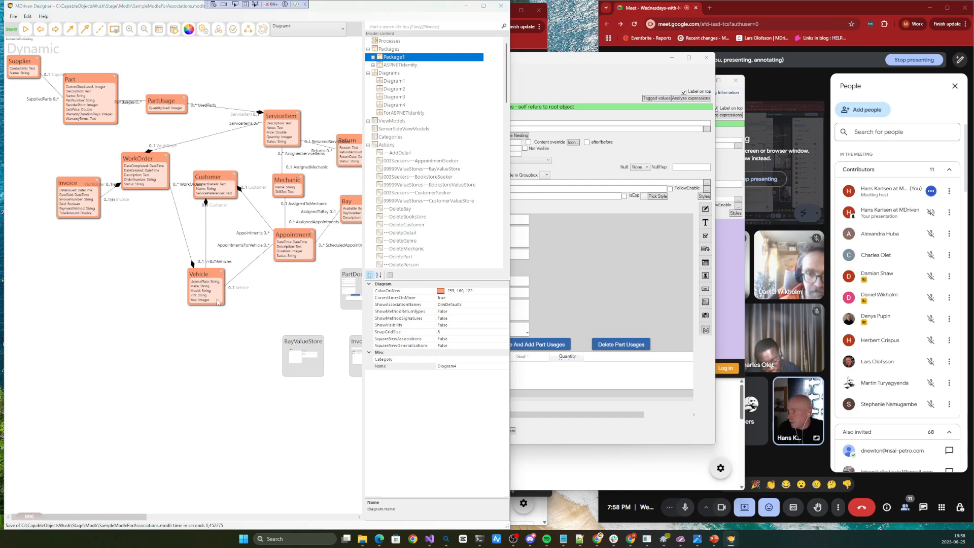
pyautogui.hotkey('alt', 'Tab')
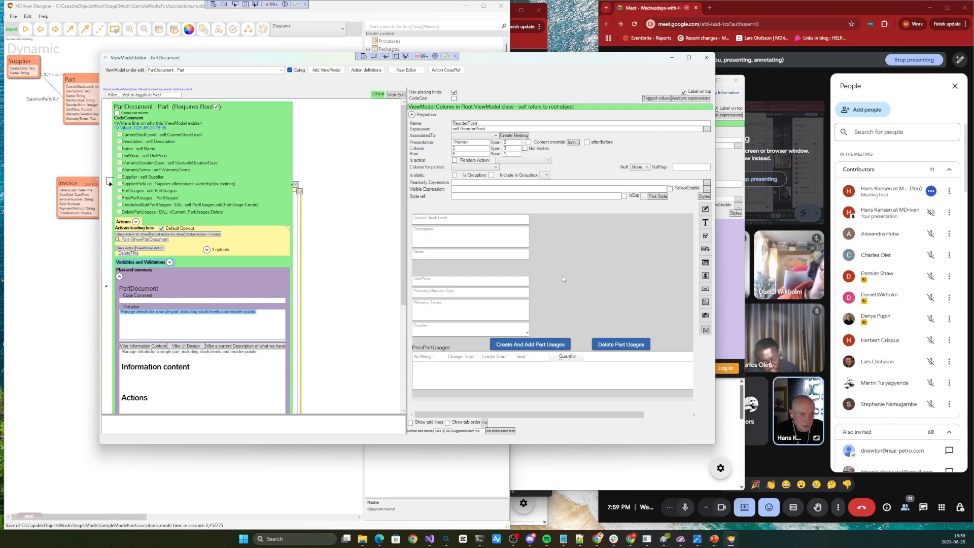
pyautogui.click(185, 198)
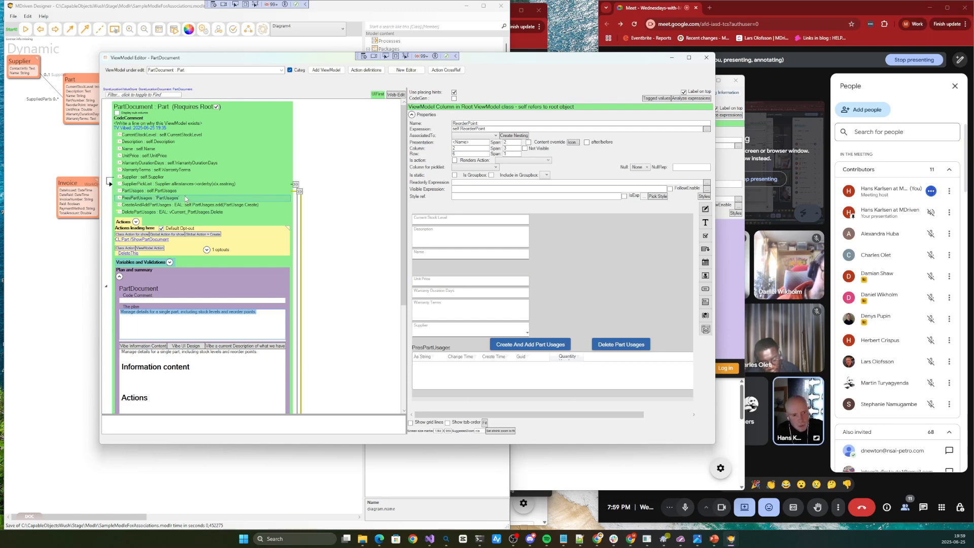
# Move the PartDocument ViewModel Editor aside, review its plan section, and pull both editor windows in so they clear the meeting window
pyautogui.moveTo(263, 61); pyautogui.dragTo(211, 58)
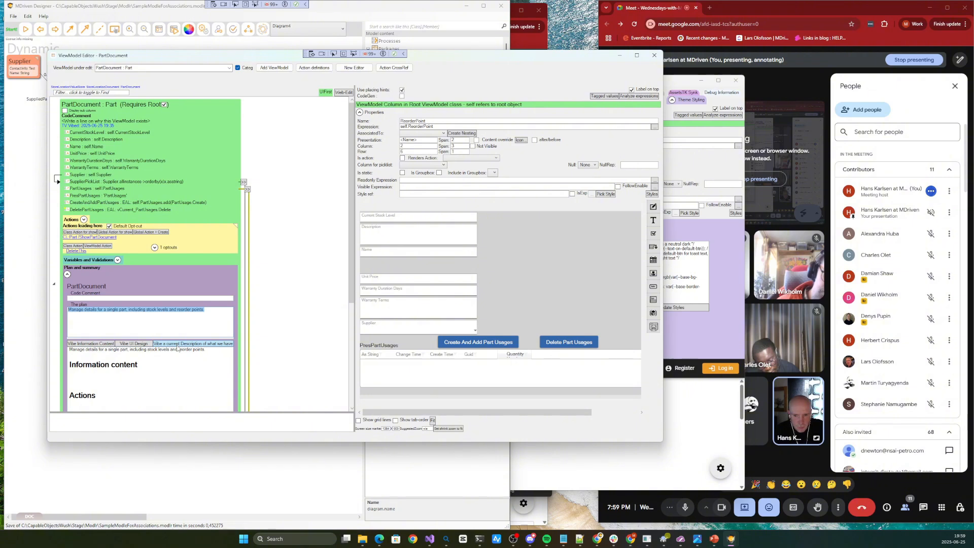
pyautogui.scroll(-3, 179, 348)
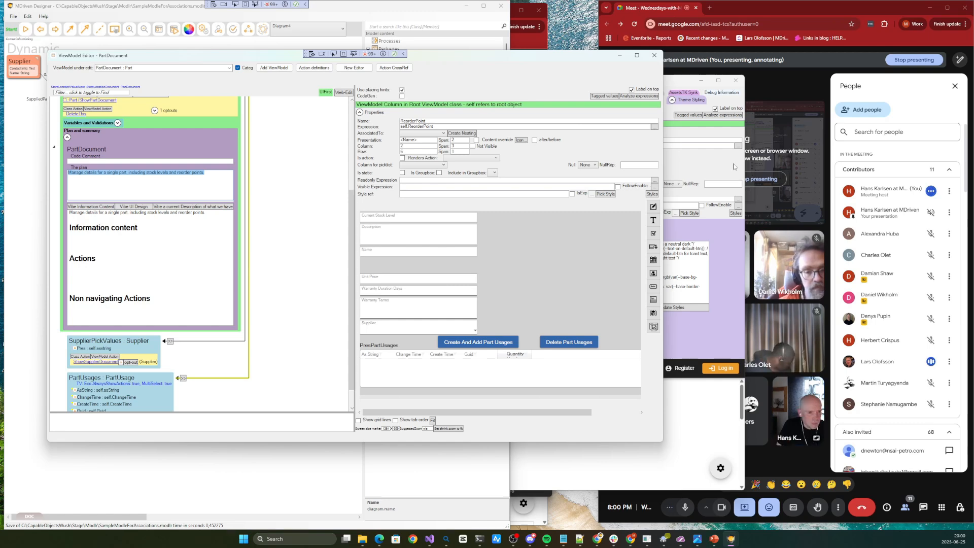
pyautogui.moveTo(746, 156); pyautogui.dragTo(631, 195)
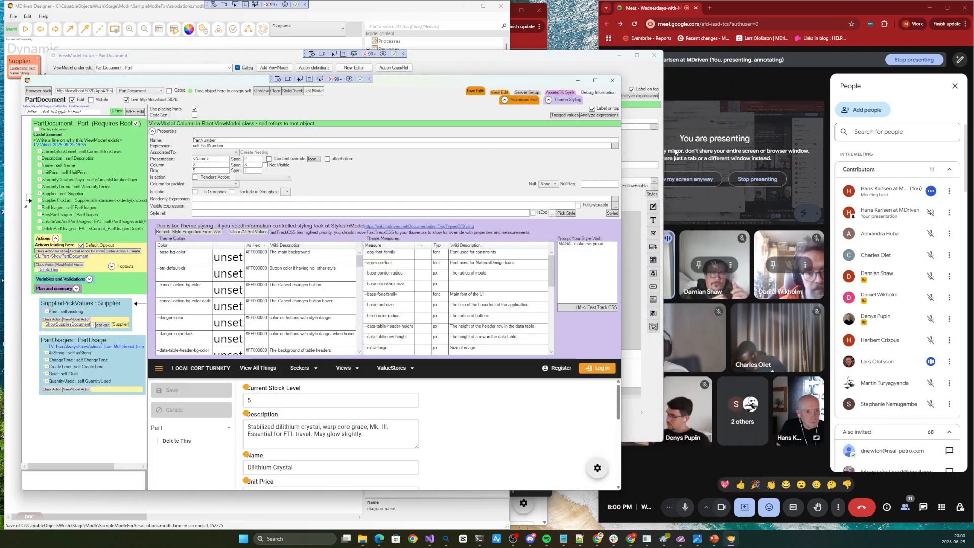
pyautogui.moveTo(661, 161); pyautogui.dragTo(598, 197)
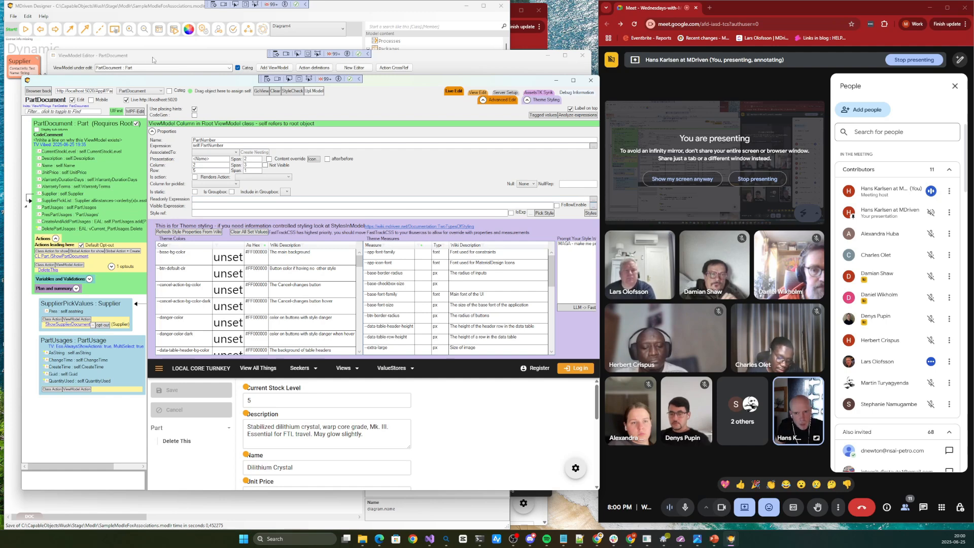
# Return to the class diagram, open its Vibe information window, and enlarge it to show the complete plan
pyautogui.click(173, 49)
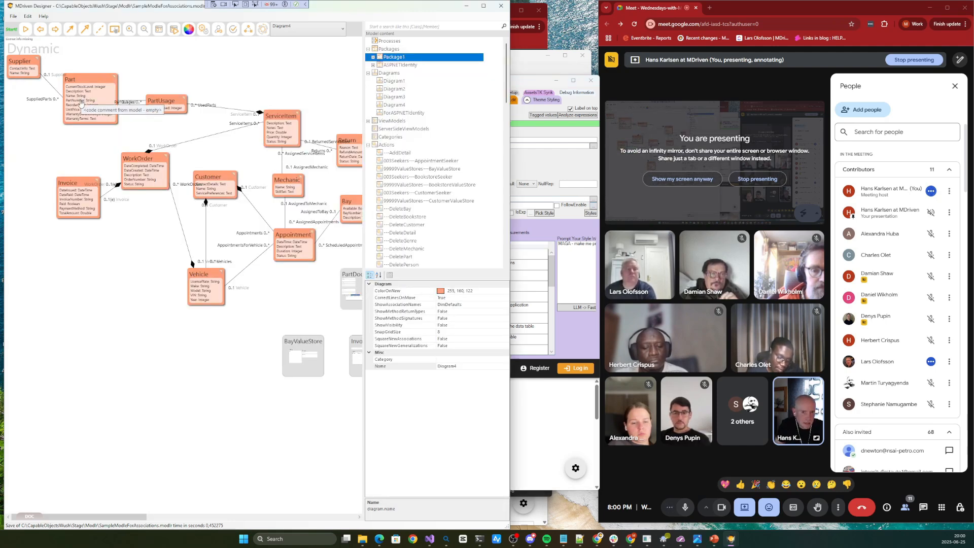
pyautogui.rightClick(82, 150)
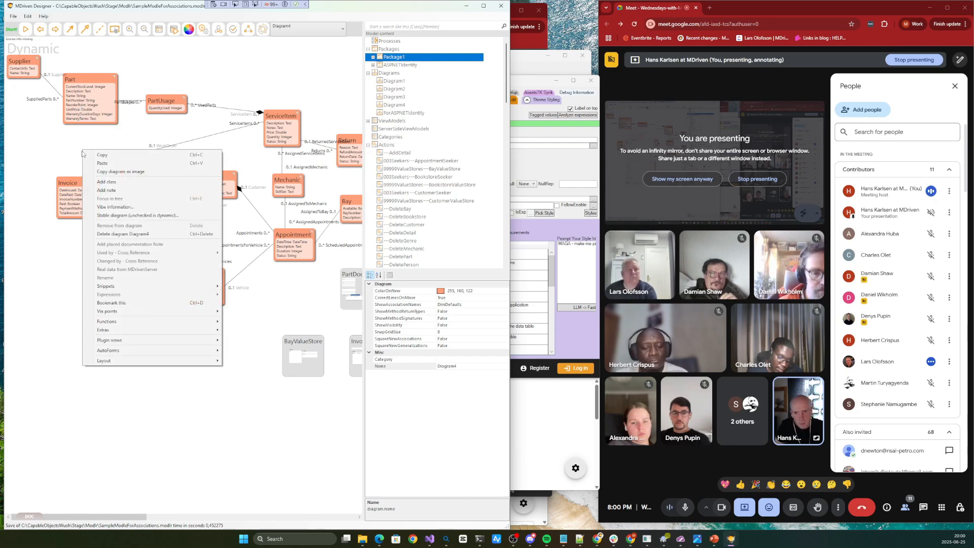
pyautogui.click(116, 207)
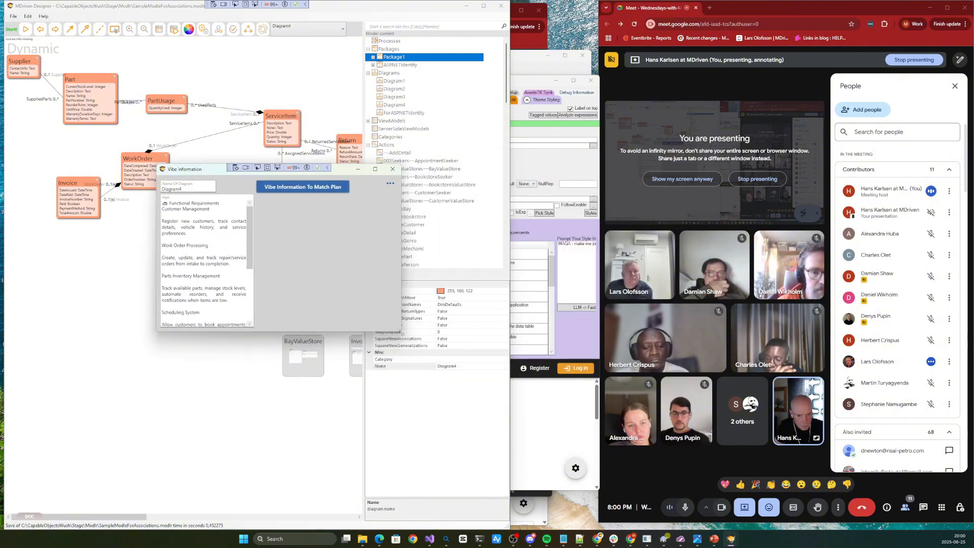
pyautogui.moveTo(399, 335); pyautogui.dragTo(488, 480)
# Append the line "Add info about auto scrapping" to the end of the diagram's plan text
pyautogui.click(227, 429)
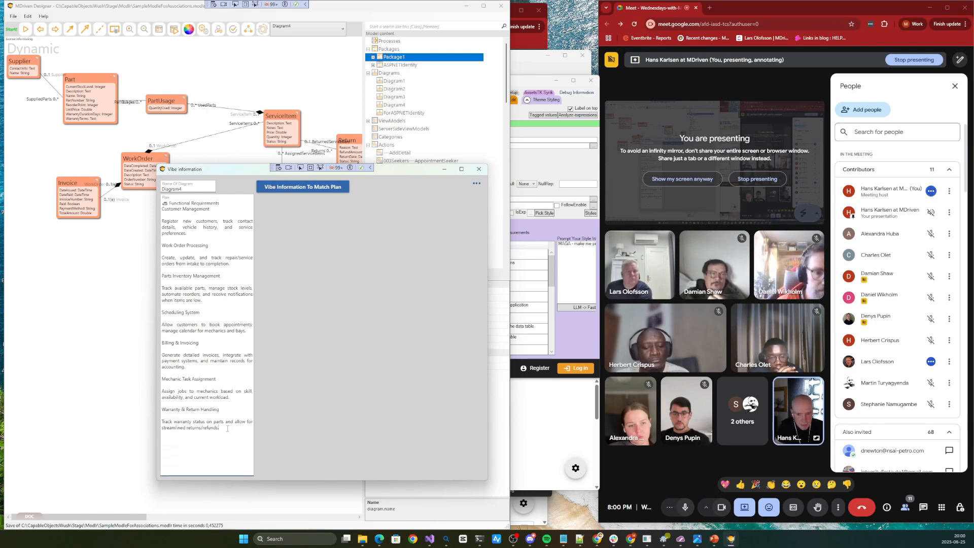
pyautogui.press('Return')
pyautogui.press('Return')
pyautogui.write('Add i')
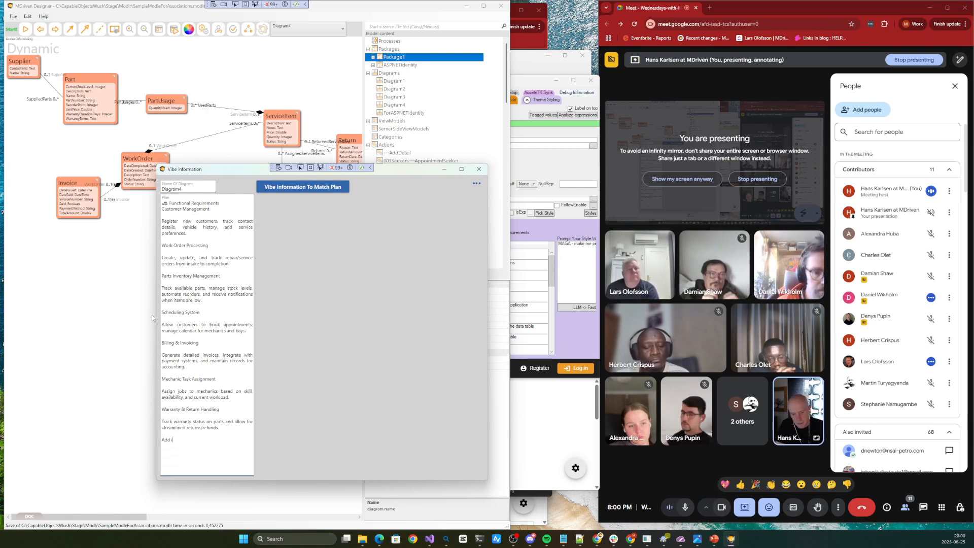
pyautogui.write('nfo about ')
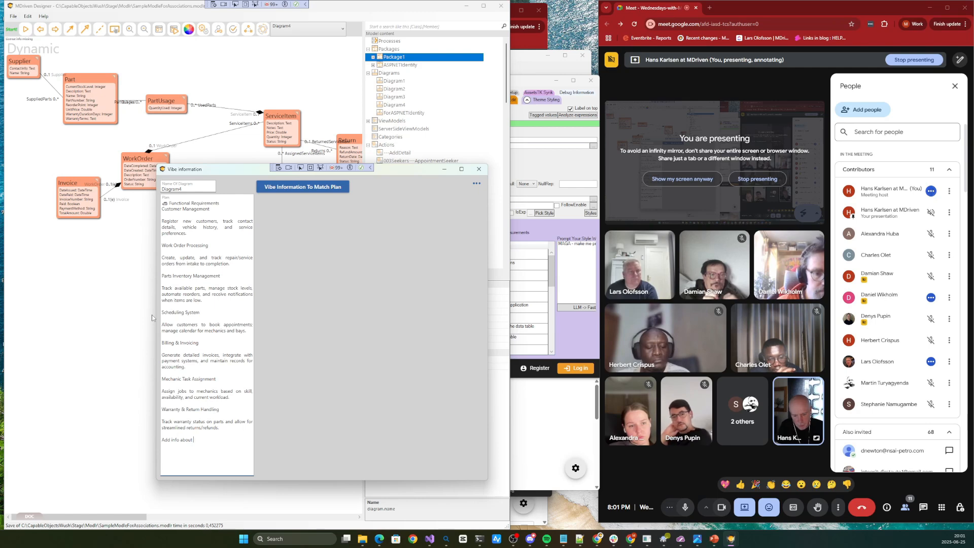
pyautogui.write('auto s')
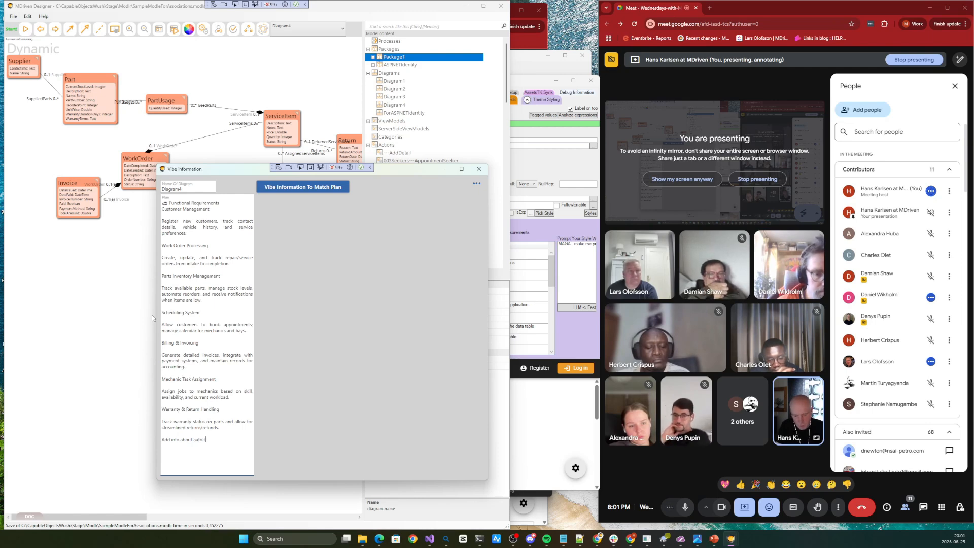
pyautogui.write('crappi')
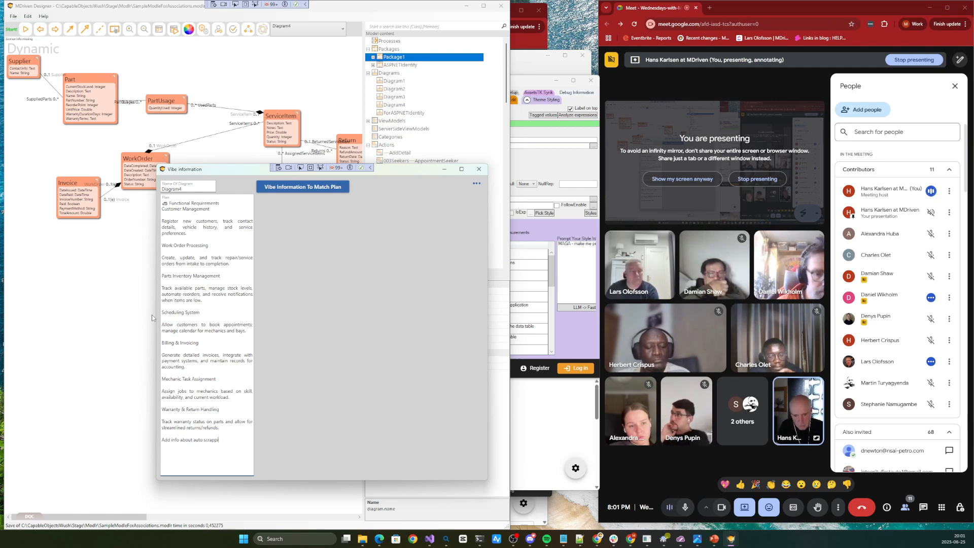
pyautogui.write('ng')
# Vibe the diagram's information to match the extended plan, close the Vibe information window, and save the model
pyautogui.click(302, 188)
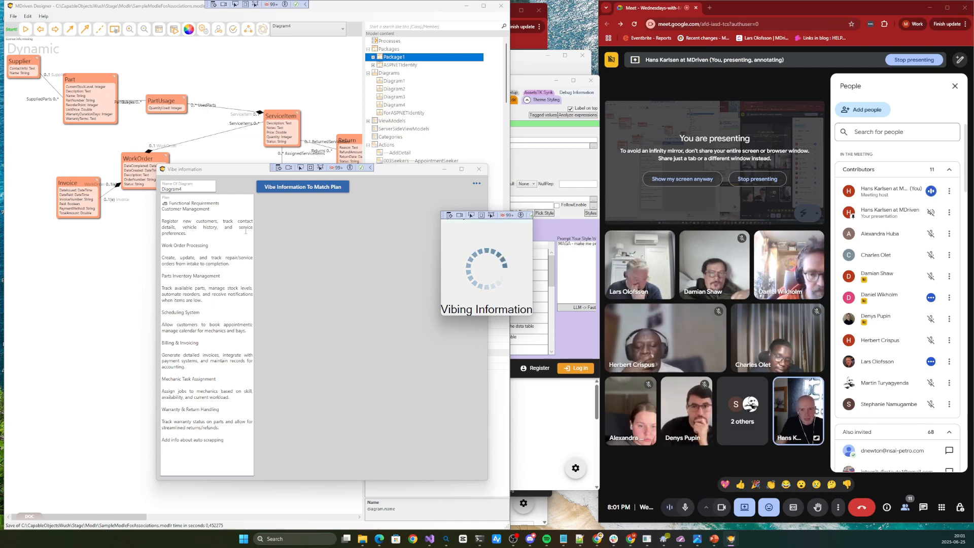
pyautogui.click(479, 169)
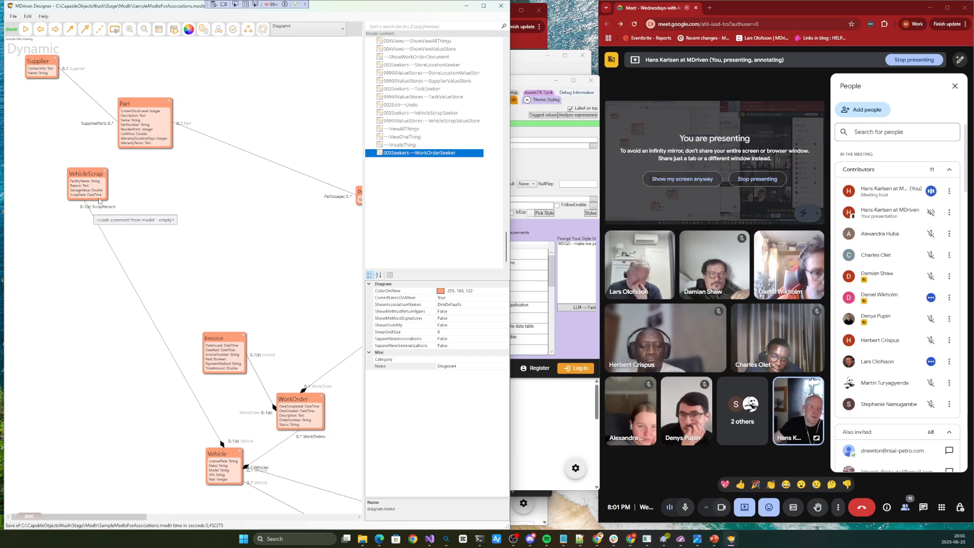
pyautogui.scroll(-2, 241, 260)
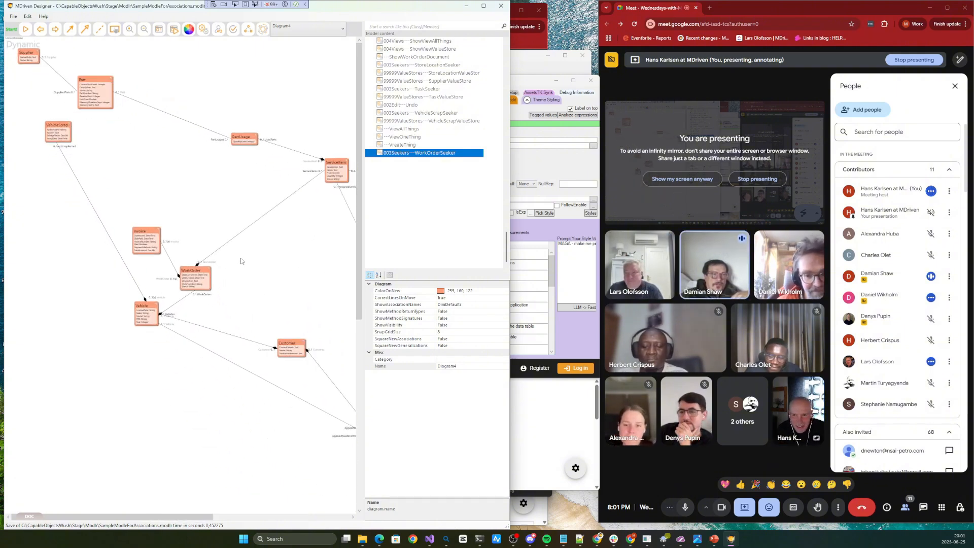
pyautogui.scroll(1, 65, 114)
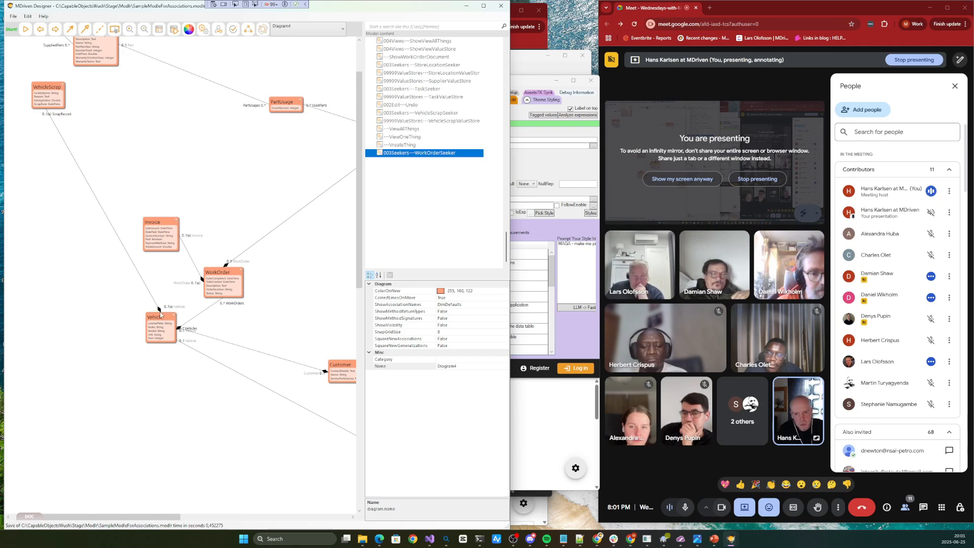
pyautogui.hotkey('ctrl', 's')
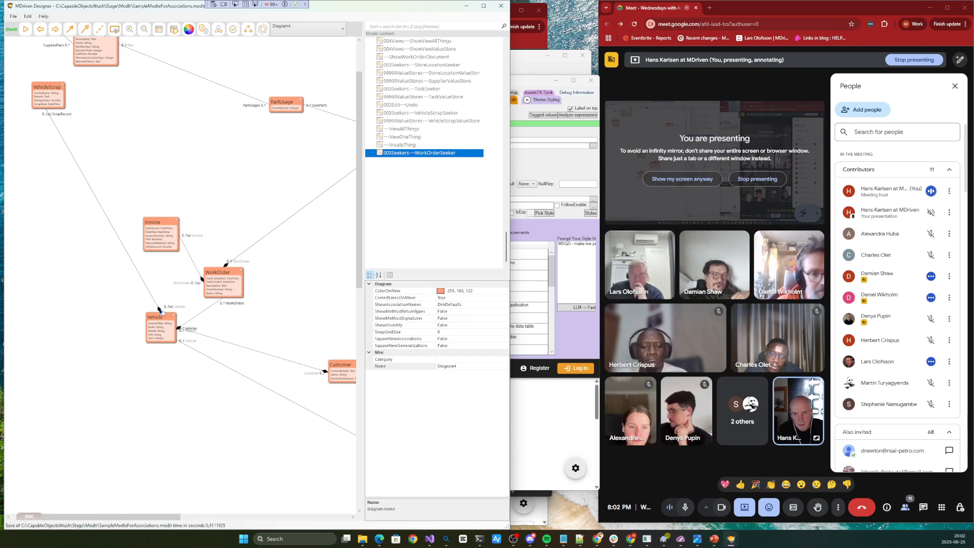
# Inspect both ends of the VehicleScrap–Vehicle association and set the ScrapRecord end's aggregation to None
pyautogui.click(159, 310)
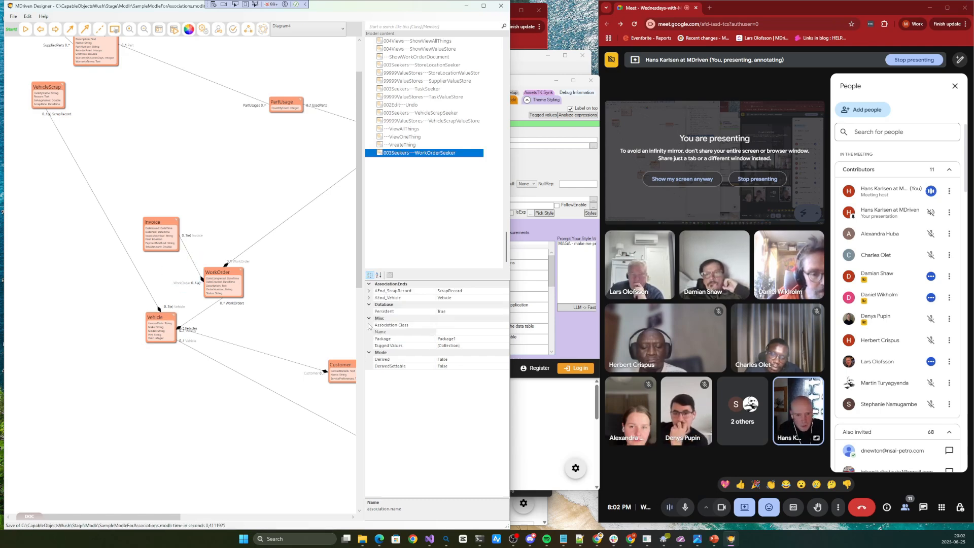
pyautogui.click(176, 309)
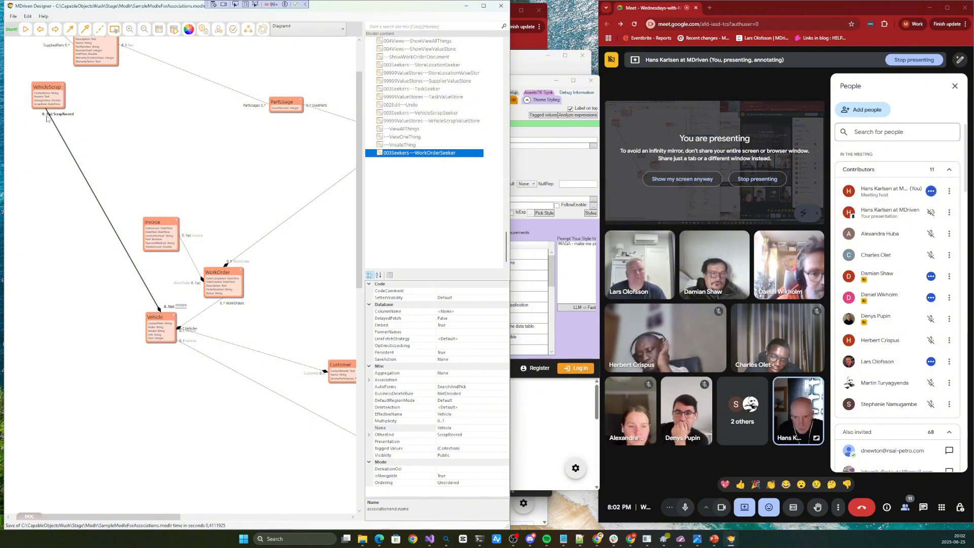
pyautogui.click(64, 114)
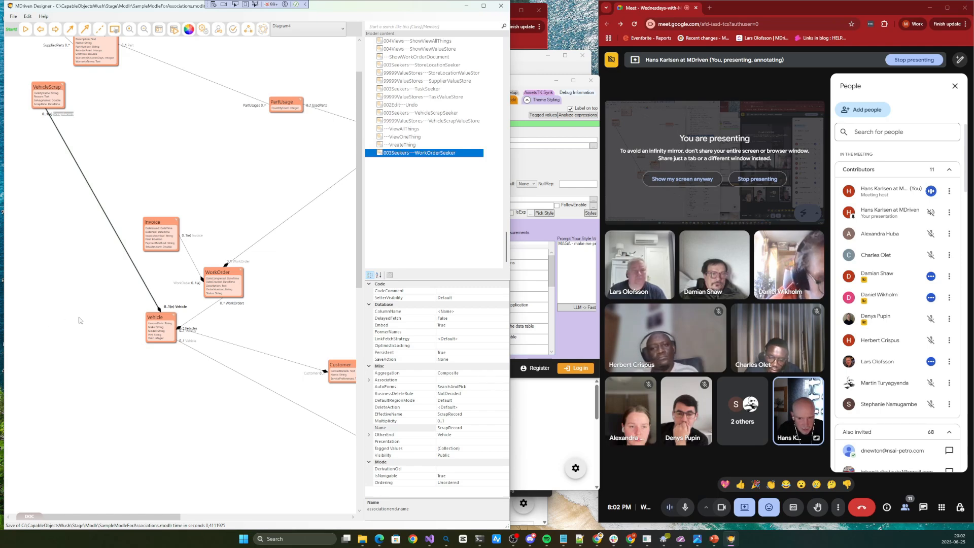
pyautogui.click(475, 374)
pyautogui.click(475, 380)
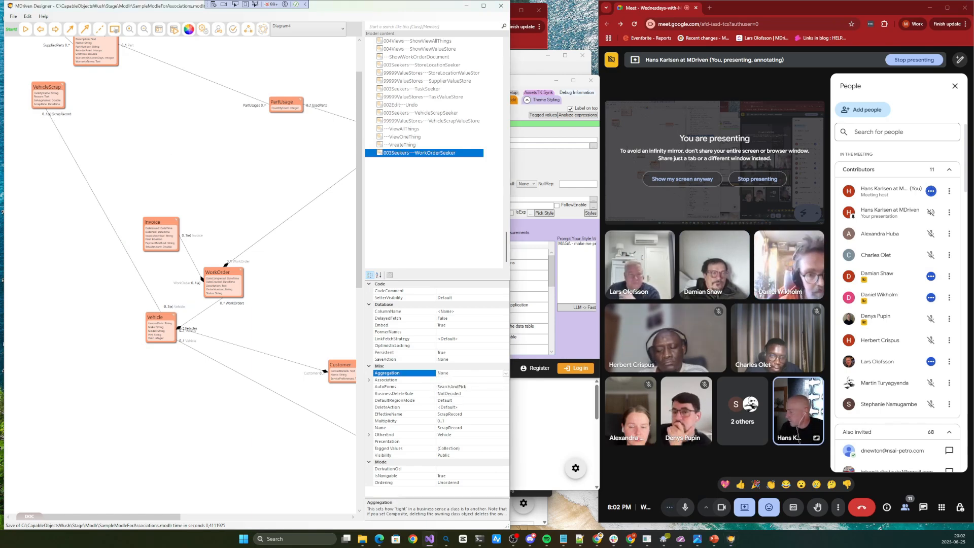
# Check the model for errors and read the reported issue with the VehicleScrap–Vehicle association
pyautogui.click(241, 152)
pyautogui.click(233, 29)
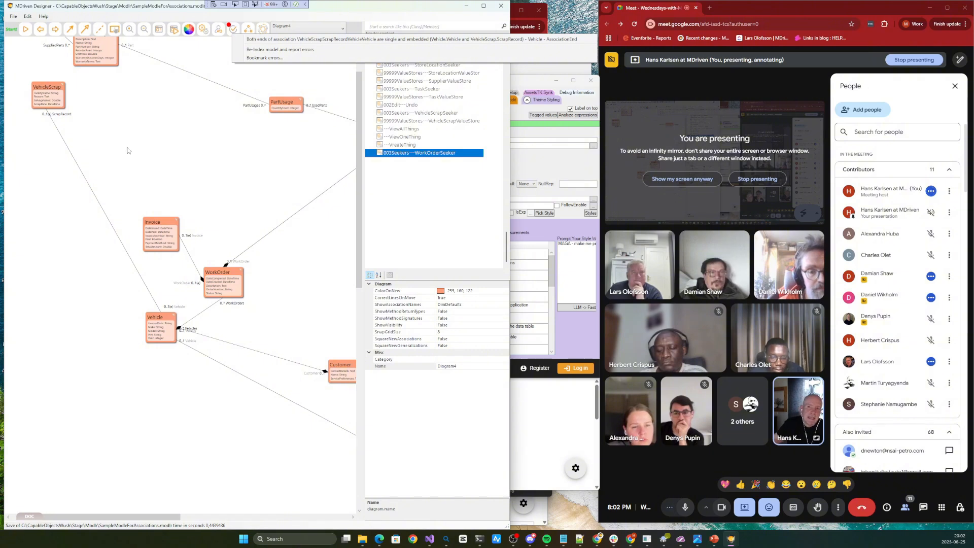
pyautogui.click(107, 152)
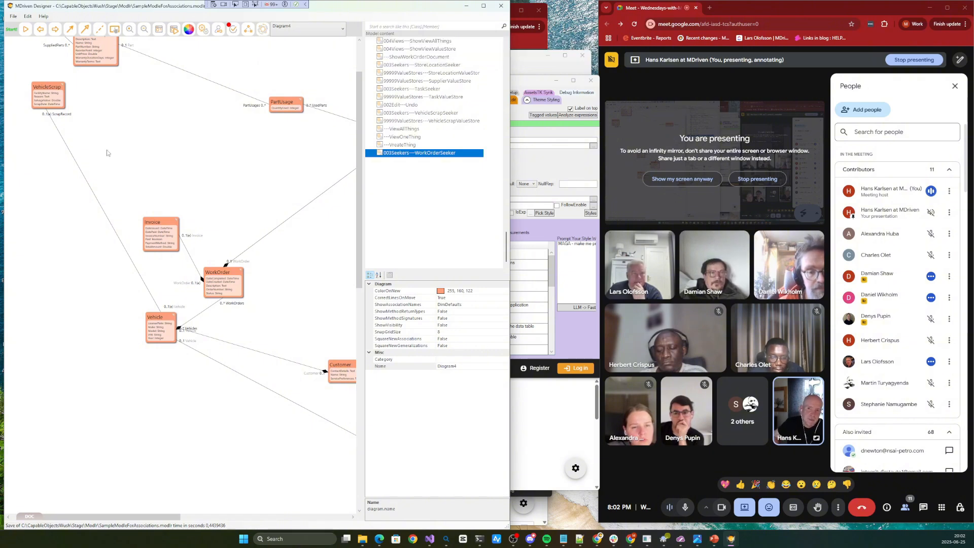
# Set Embed to False on the ScrapRecord end of the VehicleScrap–Vehicle association and save the model
pyautogui.click(64, 115)
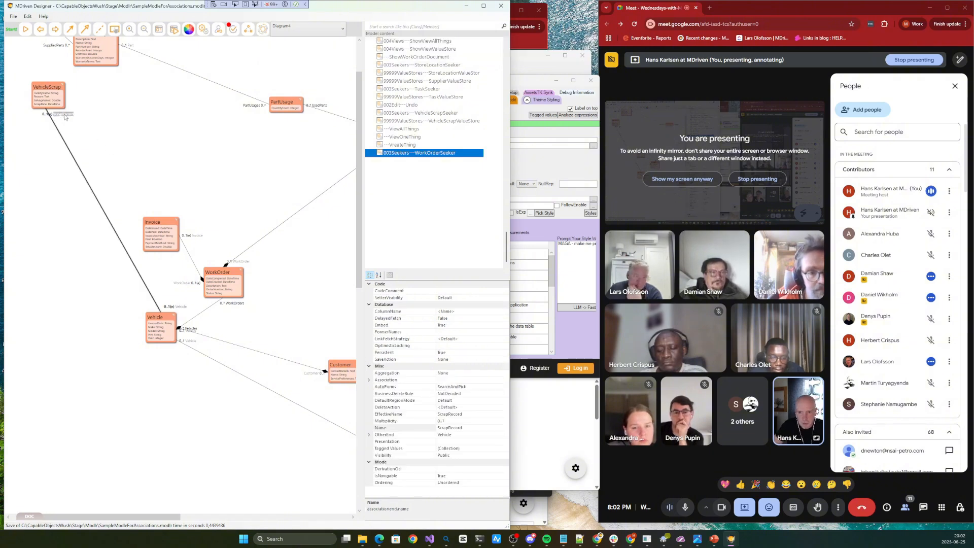
pyautogui.doubleClick(451, 326)
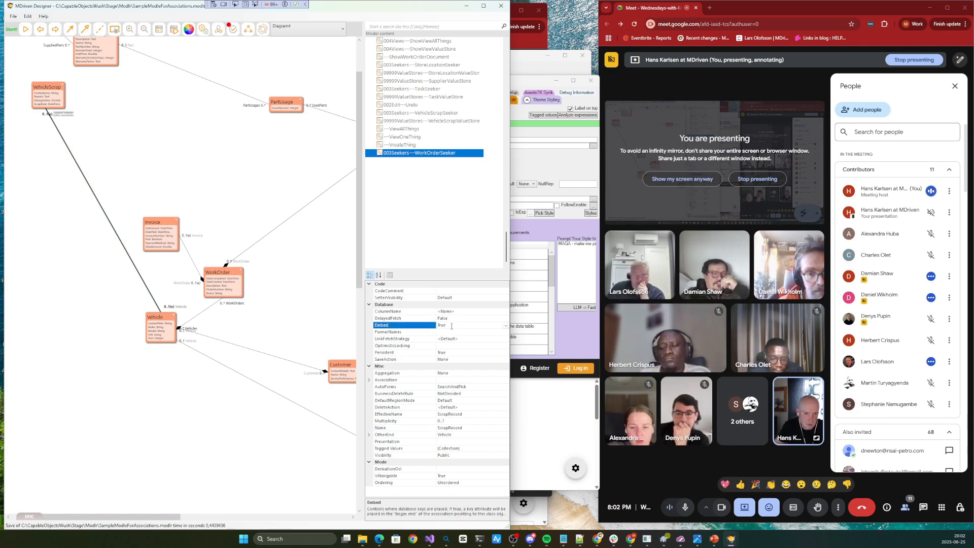
pyautogui.hotkey('ctrl', 's')
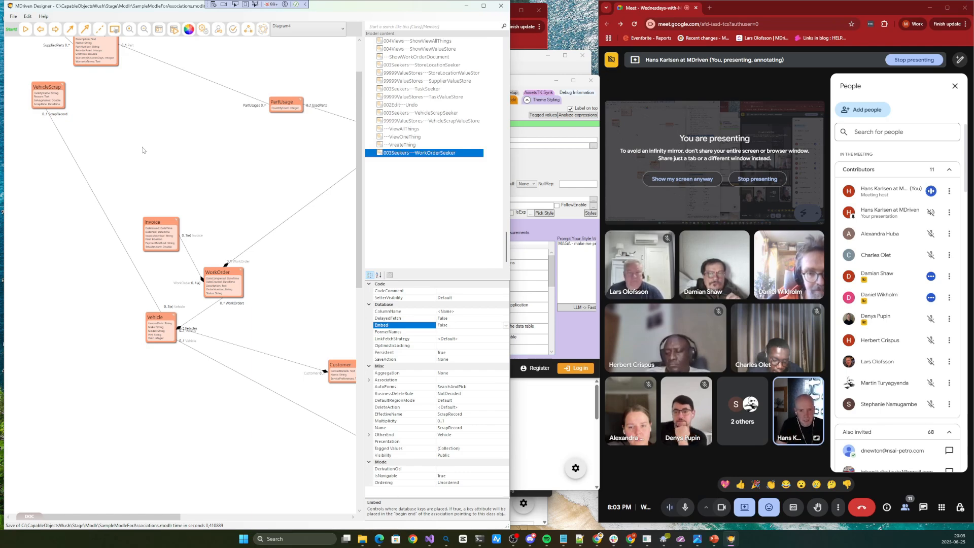
# Restore the ScrapRecord association end's aggregation to Composite and check the result in the class diagram
pyautogui.click(170, 134)
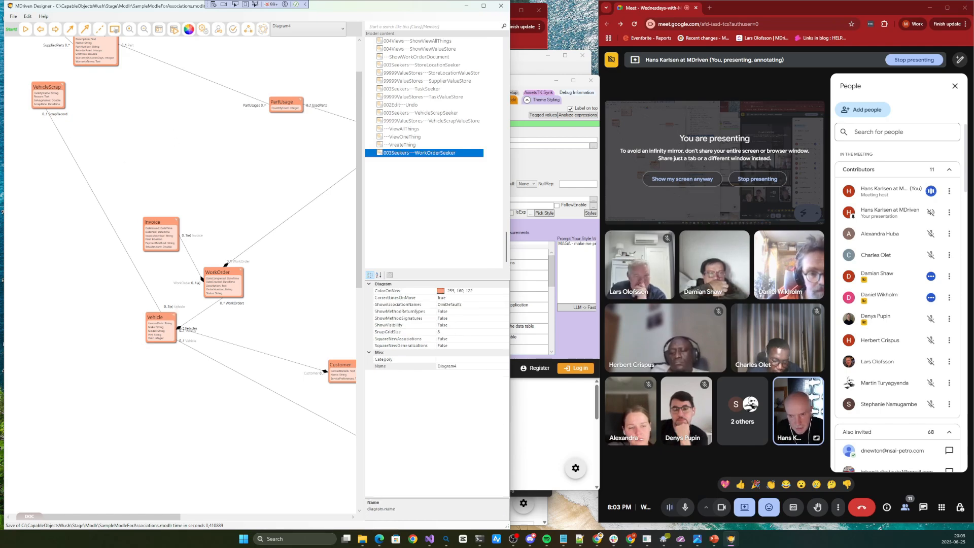
pyautogui.click(60, 116)
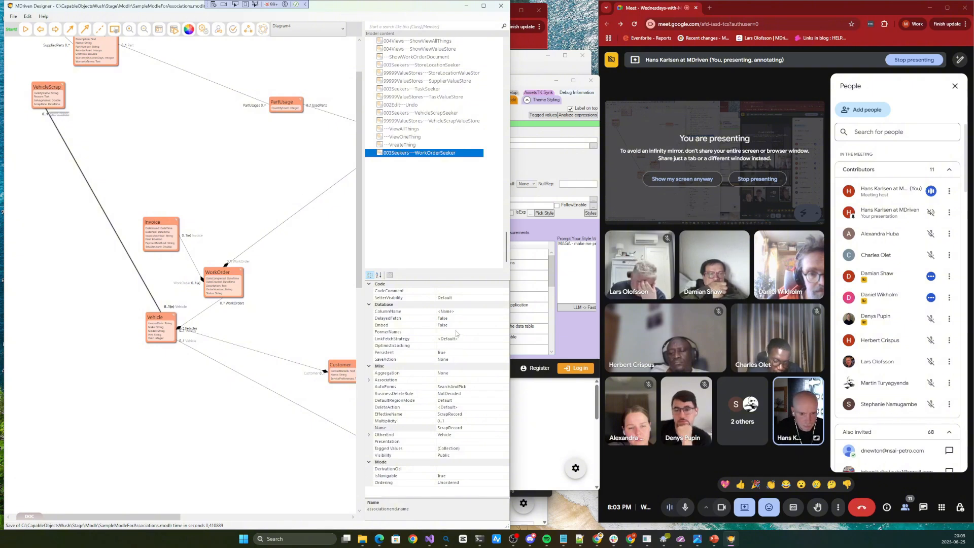
pyautogui.doubleClick(452, 373)
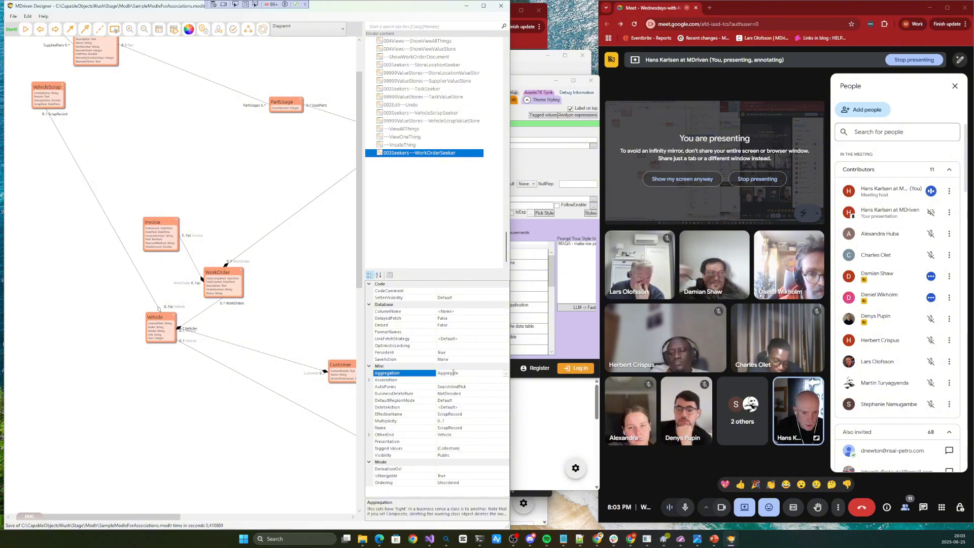
pyautogui.click(197, 169)
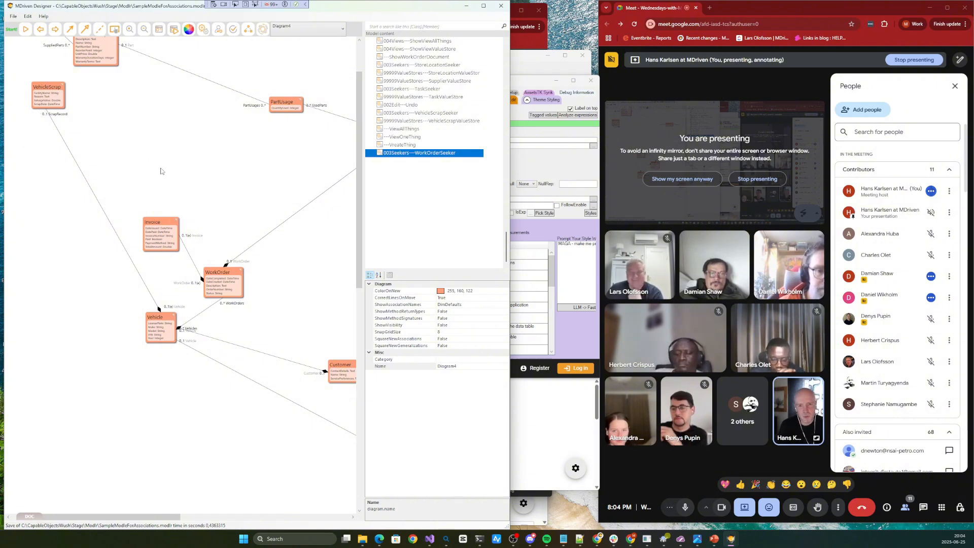
pyautogui.scroll(-2, 163, 164)
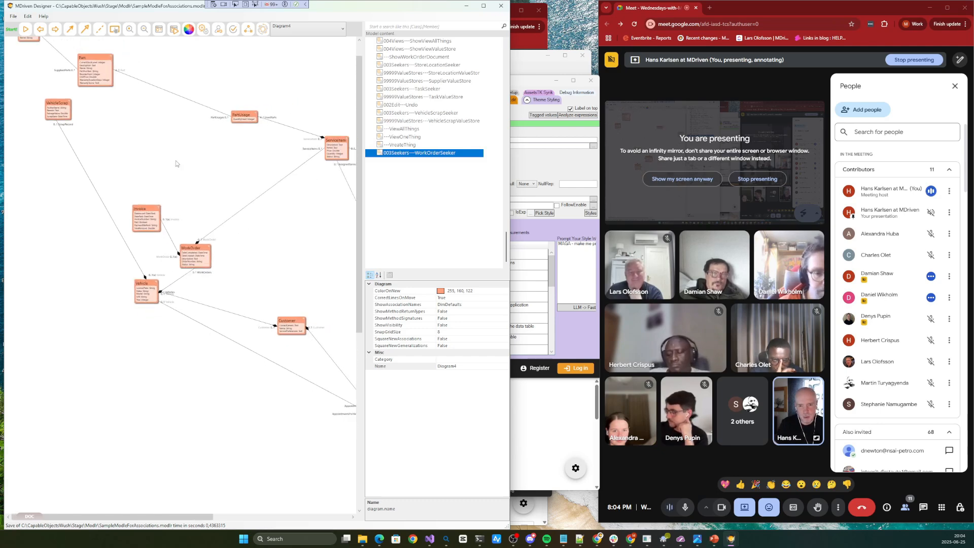